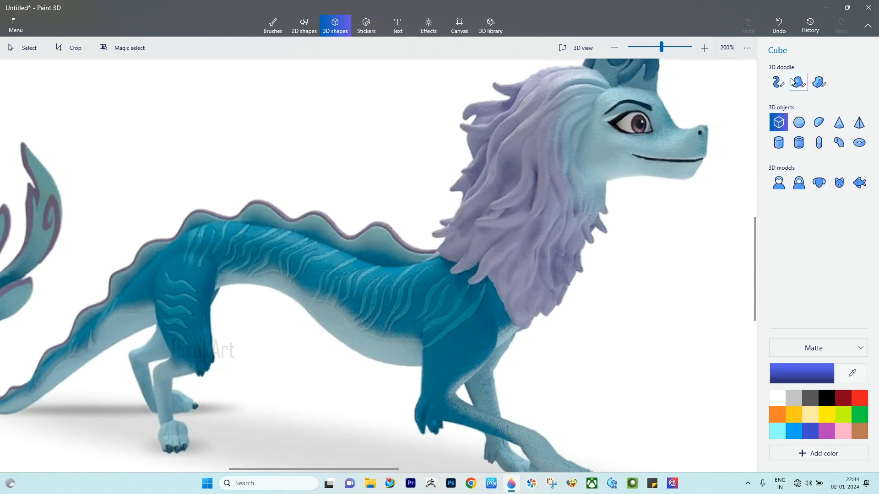
Trace the dragon's body, neck and head as one closed Soft edge 3D doodle over the reference image.
left_click(796, 82)
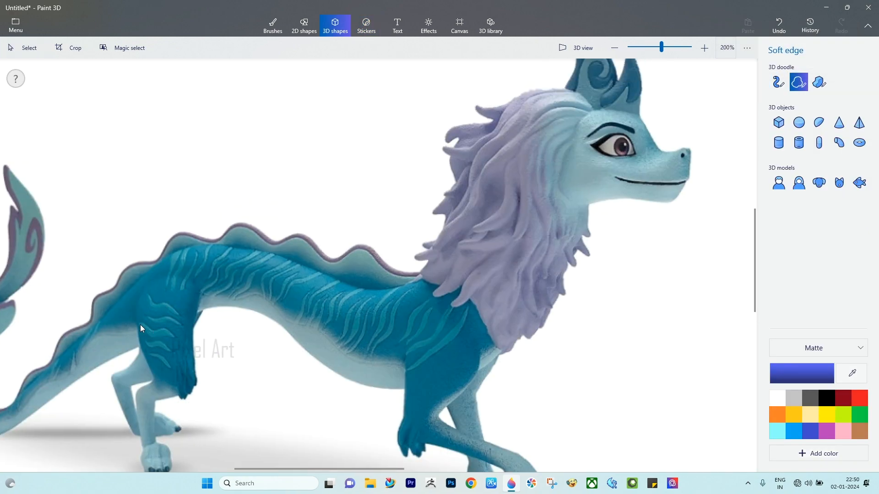
left_click(140, 324)
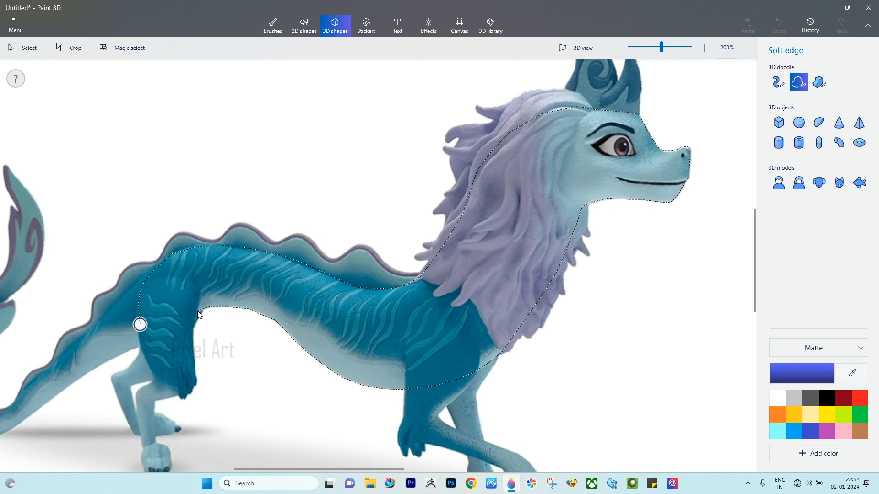
left_click(139, 324)
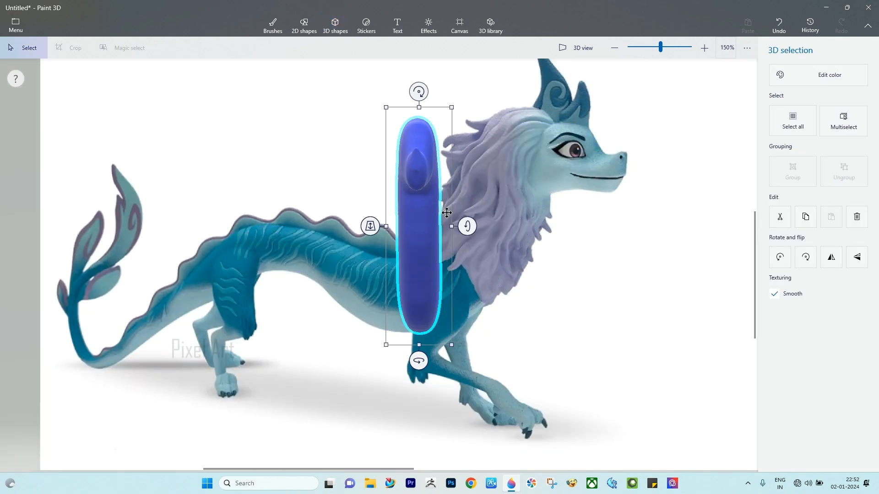
Widen the body shape in depth, rotate it back to its side profile and move it clear of the reference dragon.
left_click_drag(452, 226, 503, 226)
left_click_drag(443, 362, 508, 339)
scroll(408, 224, "down", 3)
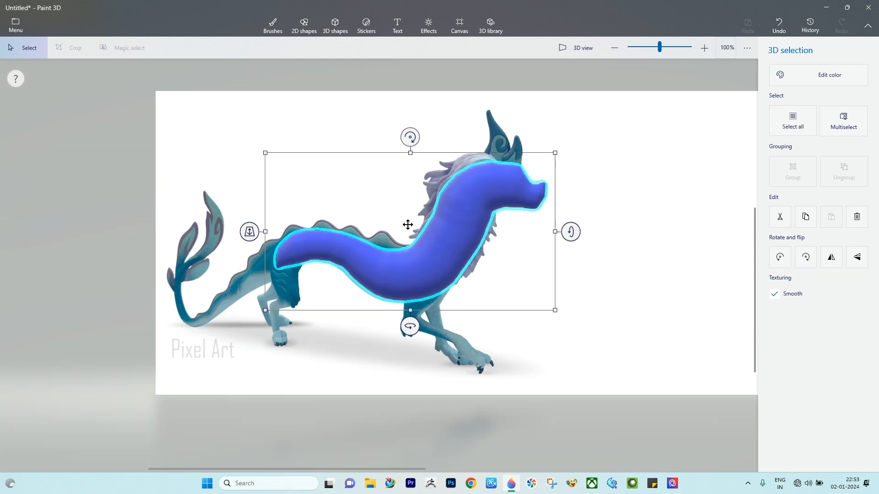
left_click_drag(448, 237, 618, 262)
middle_click_drag(586, 277, 488, 300)
mouse_move(488, 301)
left_mouse_down()
mouse_move(581, 155)
mouse_move(643, 130)
left_mouse_up()
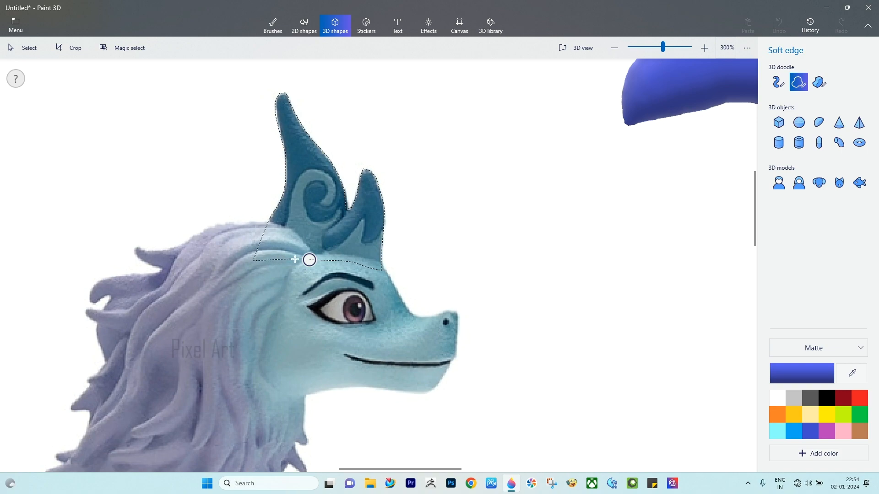
Trace the horns as a Soft edge 3D doodle and move the body shape back over the reference dragon.
left_click_drag(296, 259, 309, 260)
scroll(525, 165, "down", 5)
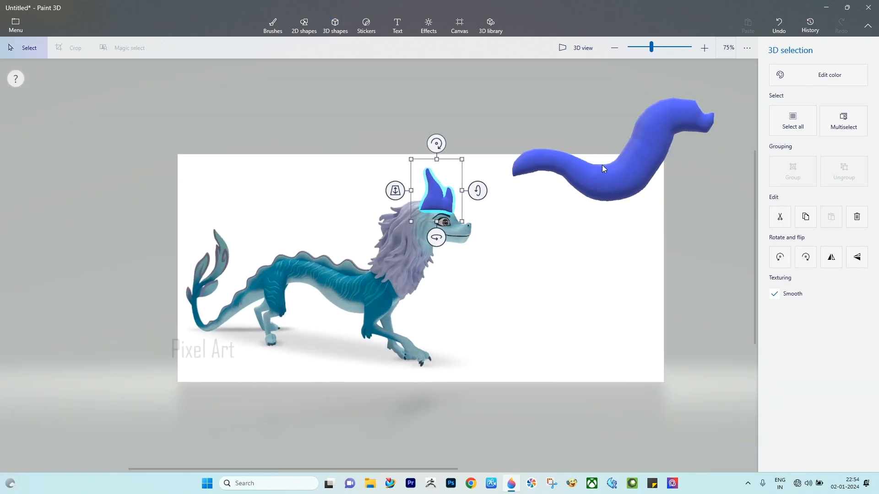
left_click(602, 168)
left_click_drag(620, 165, 390, 278)
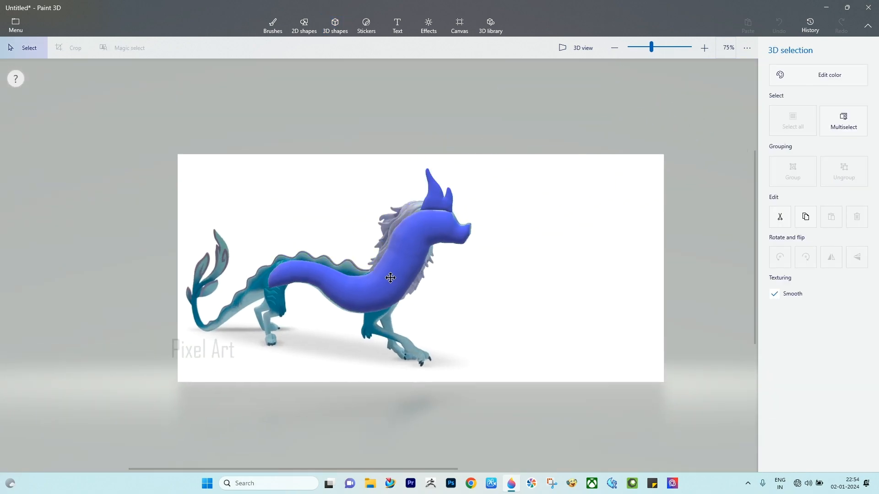
Adjust the depth positions of the body and the horns so that the horns sit on the head.
scroll(390, 278, "up", 5)
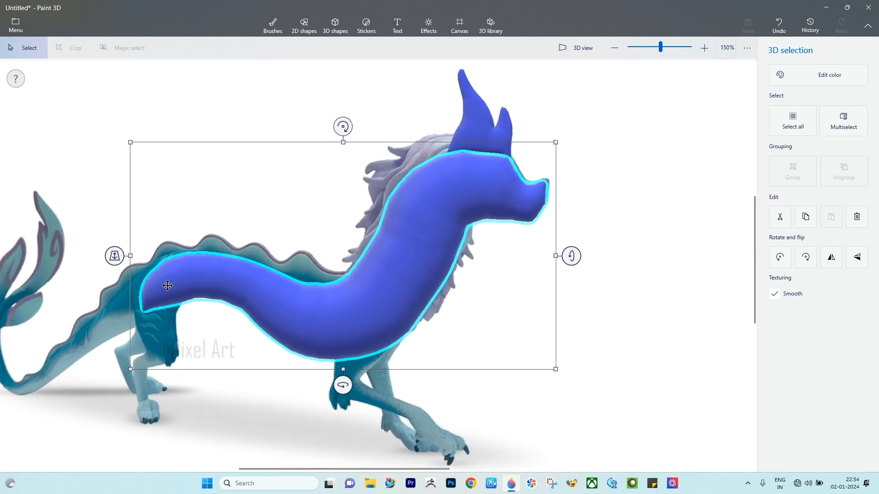
left_click_drag(115, 258, 114, 250)
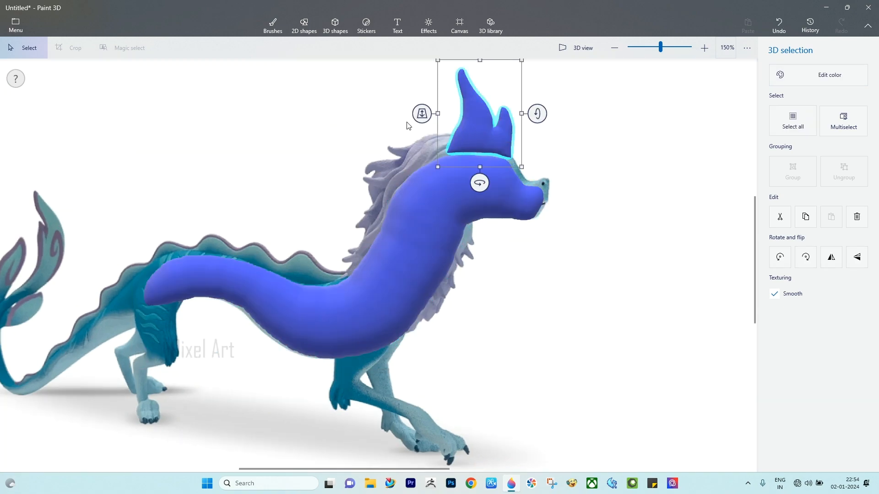
left_click_drag(421, 113, 410, 48)
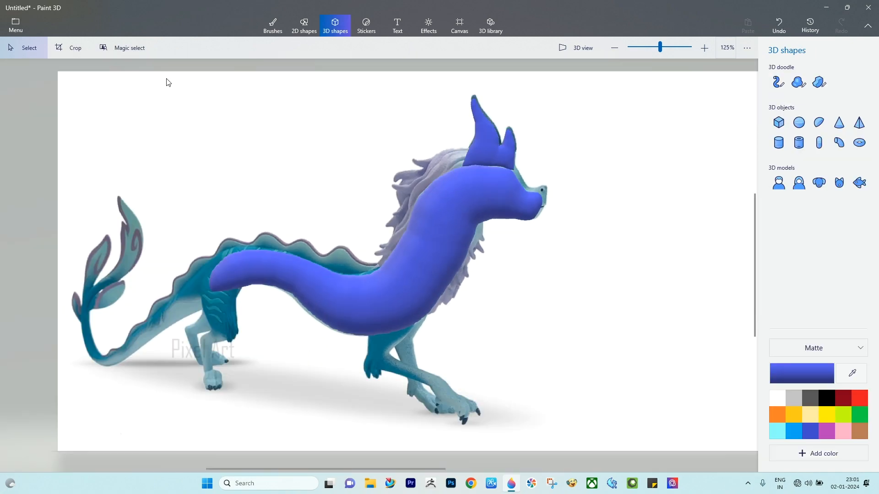
Group the body and horns into one object and move it away from the reference dragon.
left_click_drag(167, 80, 587, 376)
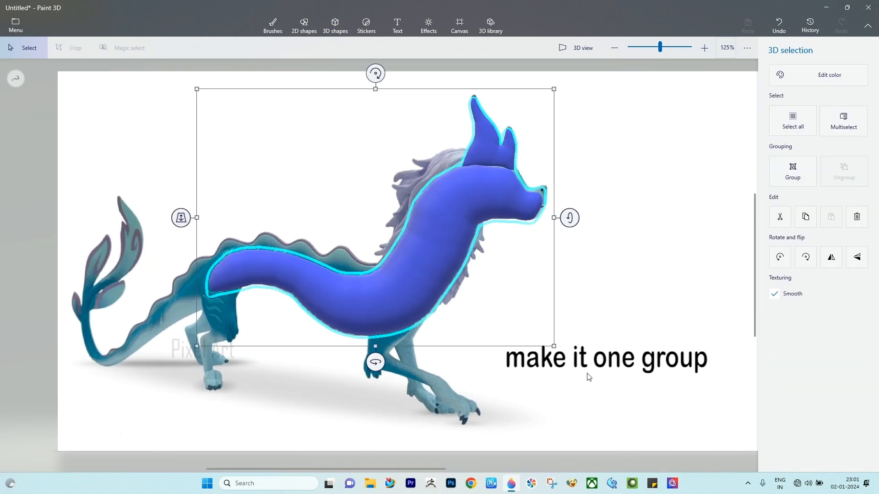
left_click(803, 175)
scroll(405, 261, "down", 1)
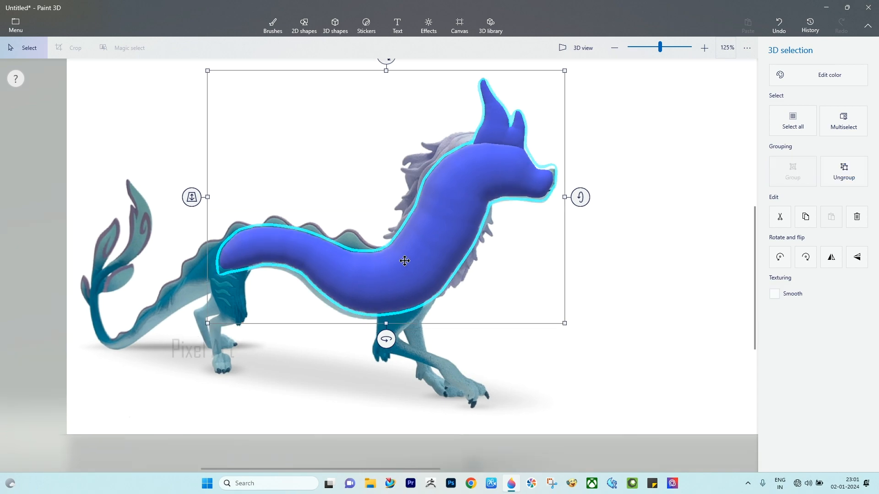
left_click_drag(377, 260, 604, 331)
Set the Tube brush thickness to 10 px and draw a tapered hair strand from the forehead down the back of the mane.
left_click(348, 27)
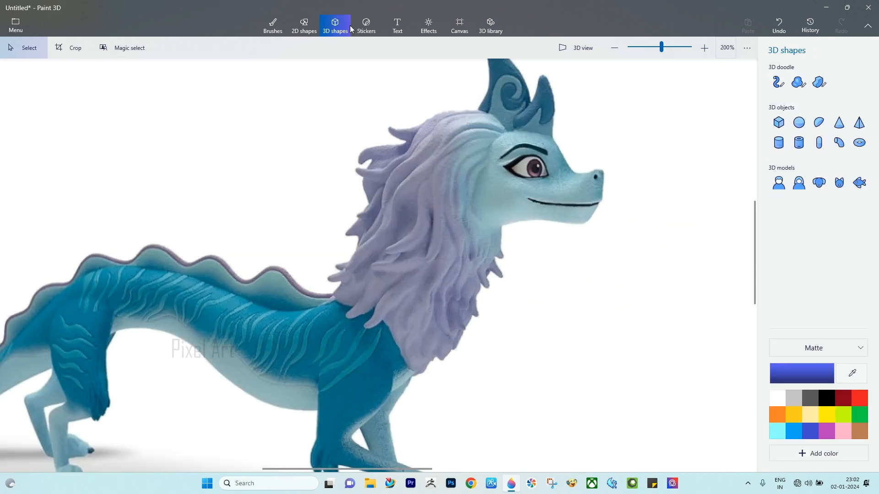
left_click(777, 82)
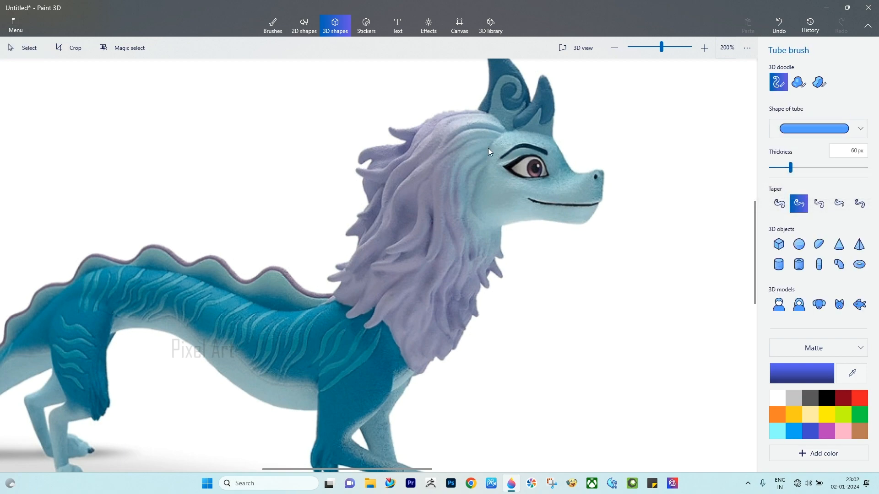
mouse_move(489, 136)
left_mouse_down()
mouse_move(424, 171)
mouse_move(367, 283)
mouse_move(323, 287)
left_mouse_up()
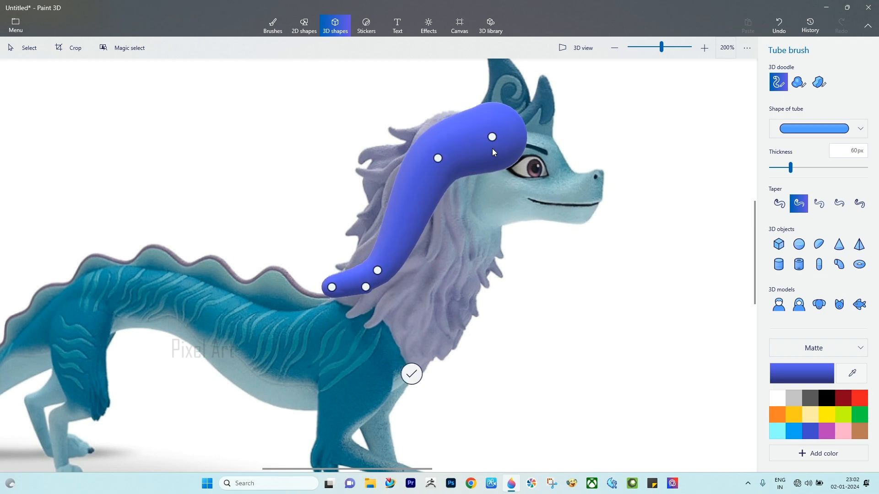
left_click_drag(791, 167, 761, 173)
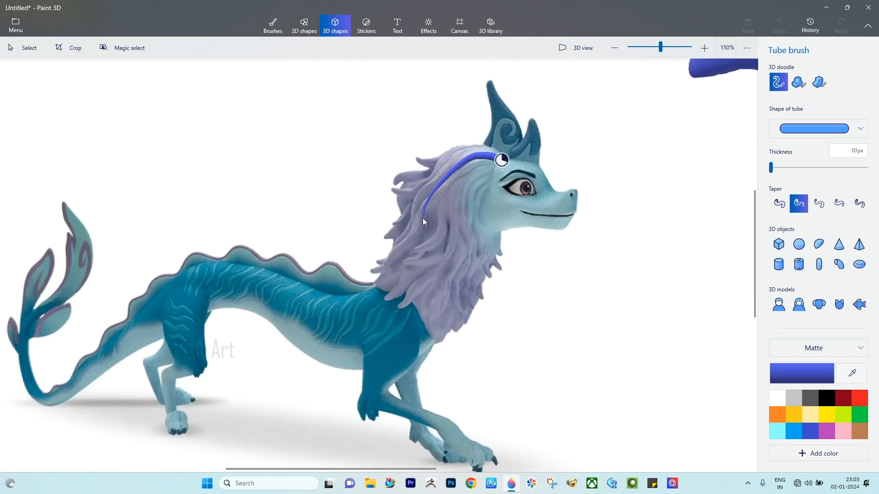
left_click_drag(397, 243, 398, 243)
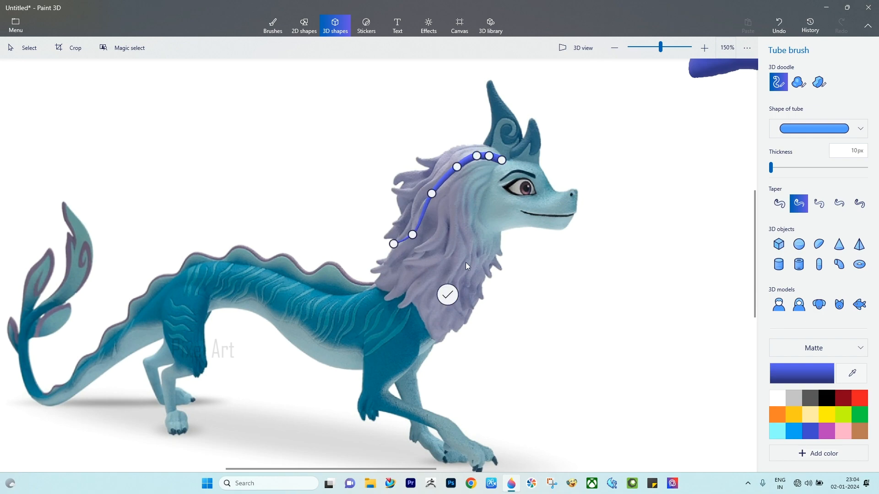
left_click(448, 295)
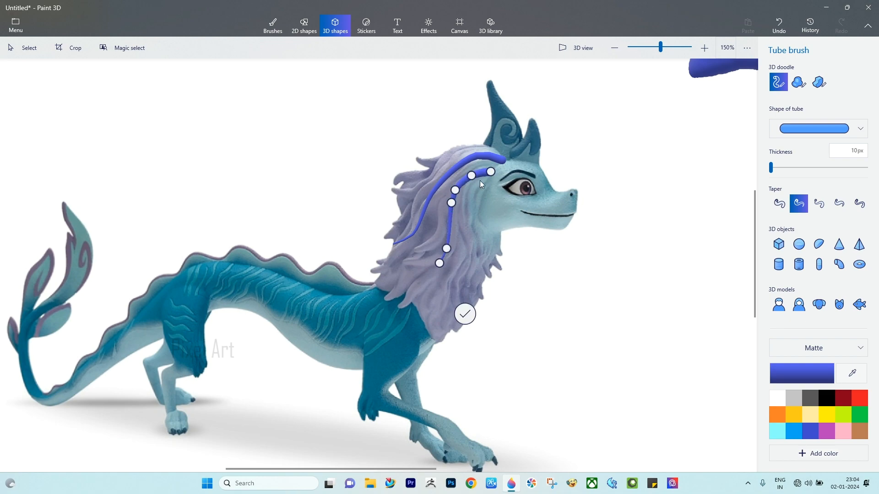
Add tapered tube strands down the mane behind the eye and a short one behind the jaw.
left_click(465, 318)
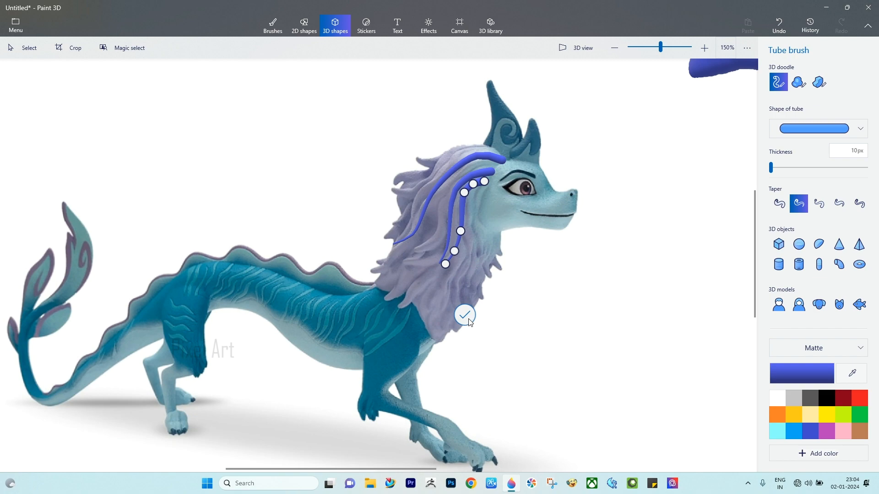
left_click(460, 191)
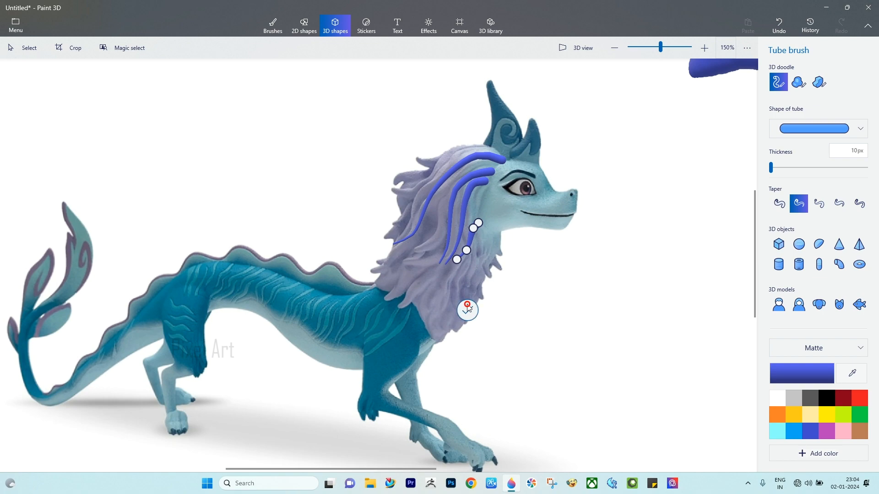
left_click(468, 305)
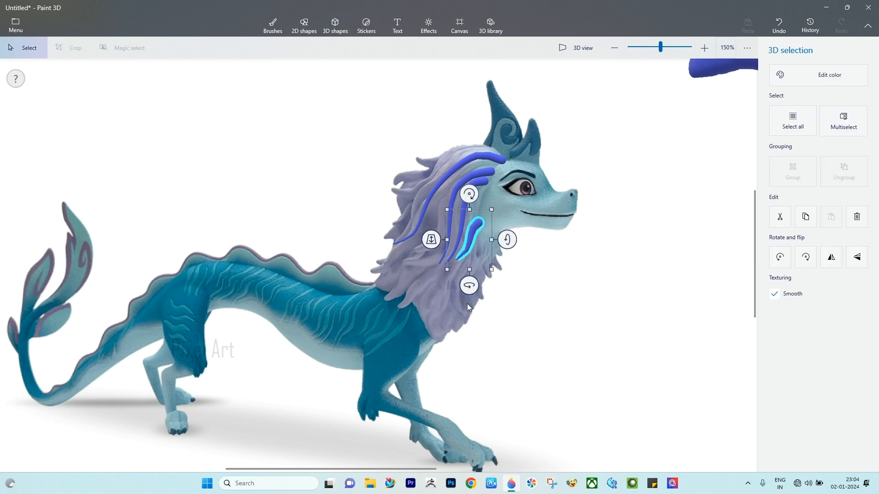
Draw a tube strand along the top edge of the mane and another just beneath it running down the back.
left_click(681, 93)
left_click_drag(502, 156, 497, 154)
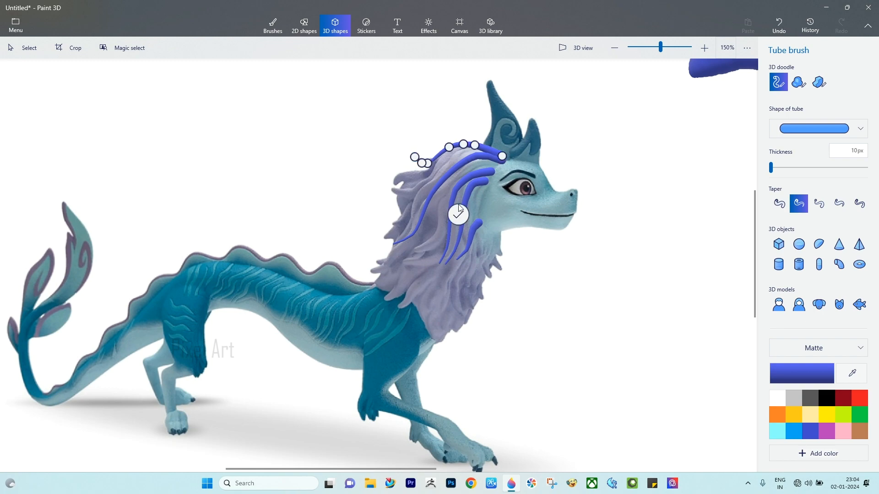
left_click(458, 213)
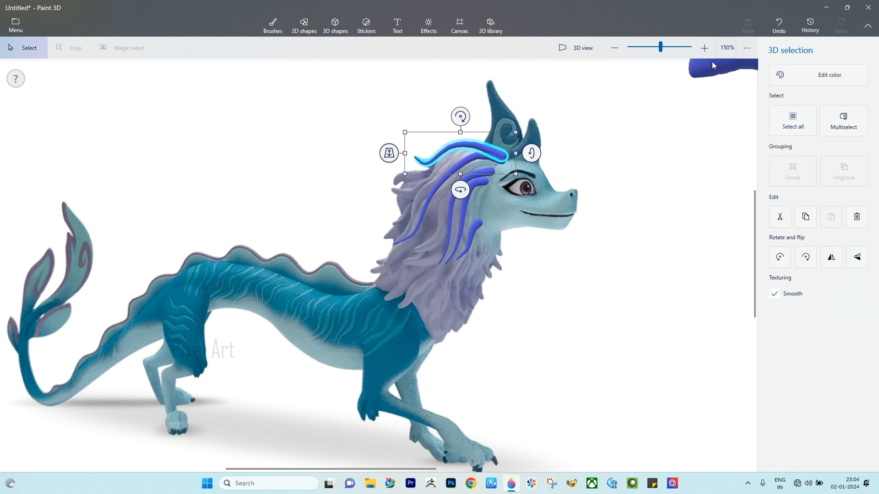
left_click(384, 82)
left_click_drag(497, 163, 482, 160)
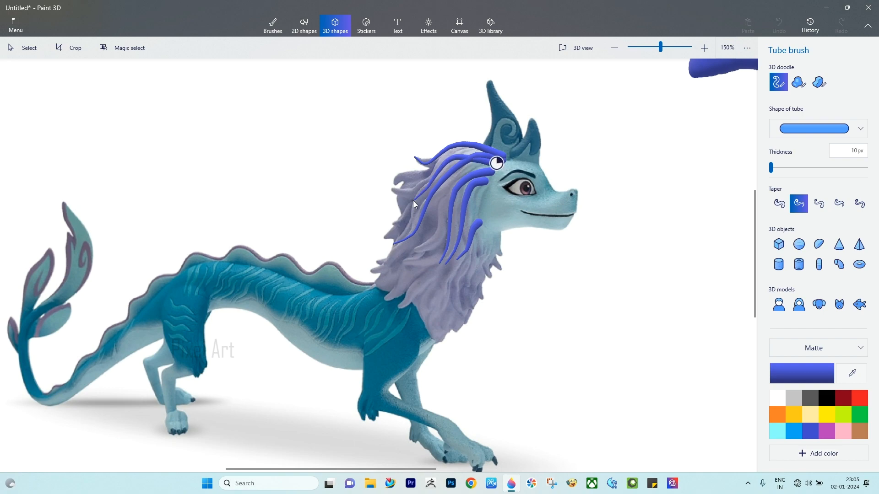
left_click(466, 288)
Draw two short tube strands under the jaw and a longer one from behind the eye into the middle of the mane.
left_click(699, 152)
left_click(699, 152)
left_click(778, 83)
left_click_drag(487, 230, 491, 276)
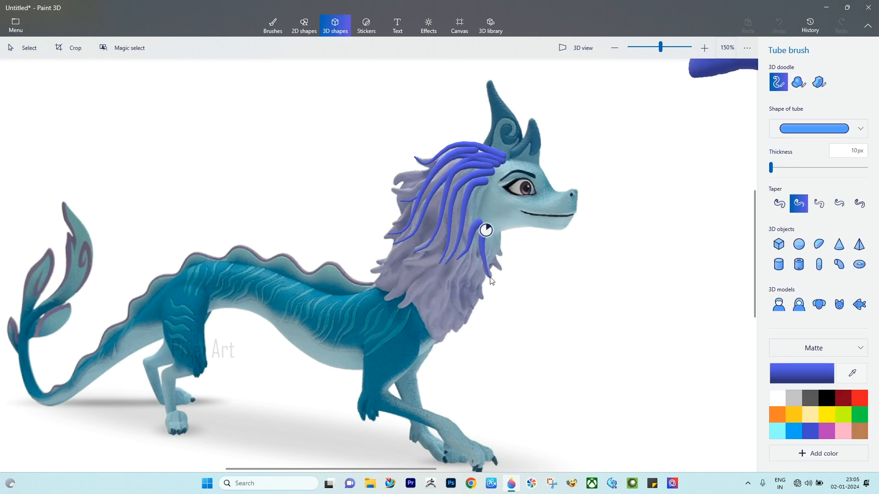
left_click(705, 149)
left_click(705, 149)
left_click(778, 83)
left_click_drag(493, 230, 504, 268)
left_click(780, 82)
left_click_drag(480, 189, 440, 270)
left_click(513, 327)
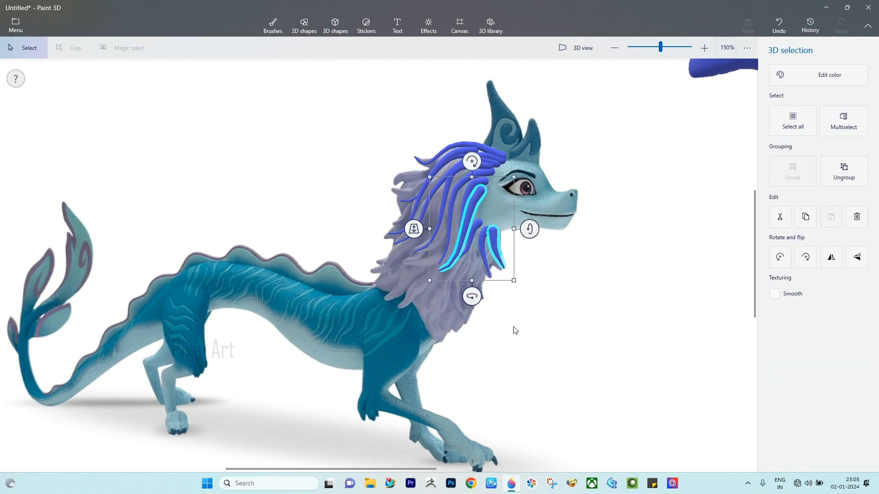
left_click(513, 327)
Draw two tube strands from behind the jaw down to the lower front of the mane.
left_click(778, 83)
left_click_drag(472, 238, 463, 323)
left_click(630, 72)
left_click(630, 71)
left_click(778, 82)
left_click_drag(478, 248, 473, 322)
double_click(696, 194)
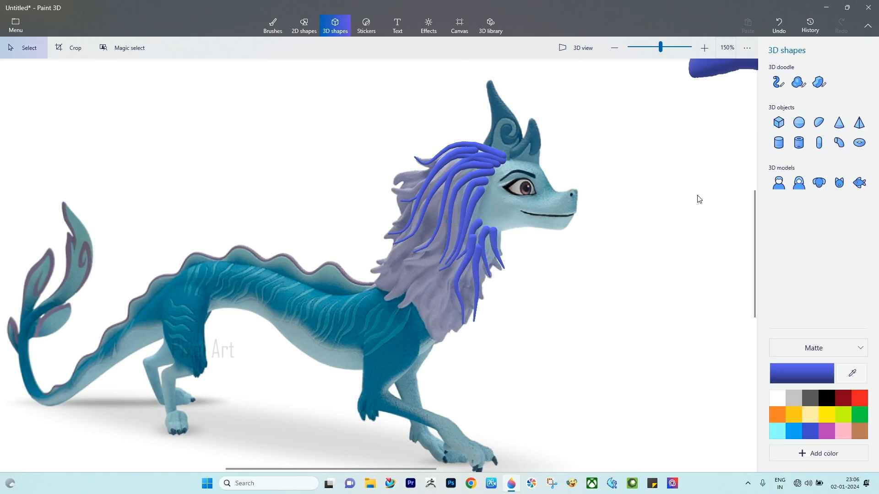
Draw two long wavy tube strands from behind the cheek to the bottom of the mane above the front leg.
left_click(778, 82)
left_click_drag(473, 202, 430, 325)
left_click(465, 331)
left_click(540, 270)
left_click(778, 83)
left_click_drag(469, 193, 416, 308)
left_click(531, 267)
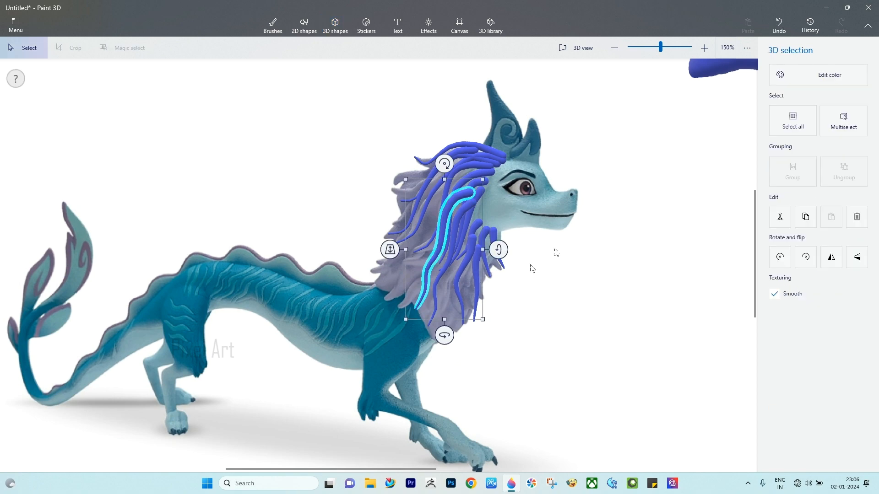
left_click(531, 267)
Draw two long tube strands from the upper head down to the rear of the mane near the shoulder.
left_click(778, 83)
left_click_drag(467, 170, 394, 292)
left_click(431, 348)
left_click(572, 256)
left_click(778, 82)
left_click_drag(469, 155, 384, 275)
left_click(430, 322)
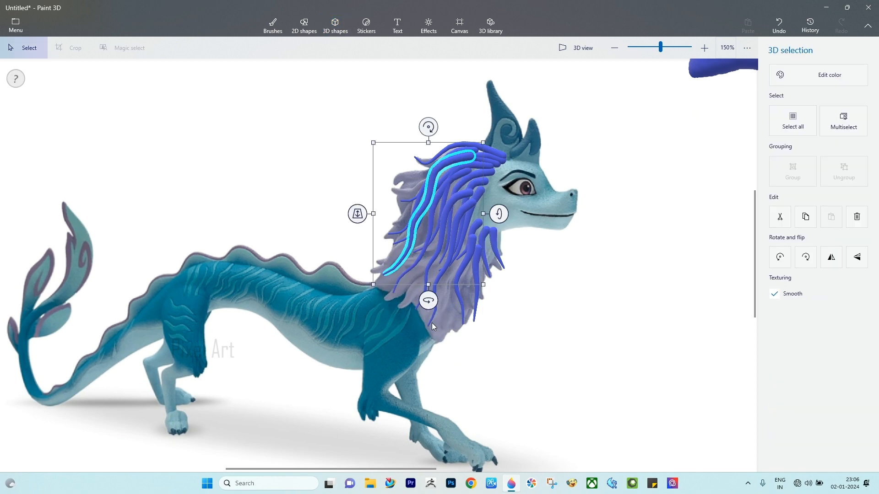
Draw a tube strand from the crown of the head down the mane's rear edge.
left_click(778, 82)
left_click(429, 247)
mouse_move(460, 147)
left_mouse_down()
mouse_move(397, 195)
mouse_move(437, 175)
mouse_move(389, 228)
left_mouse_up()
left_click(778, 82)
left_click(426, 280)
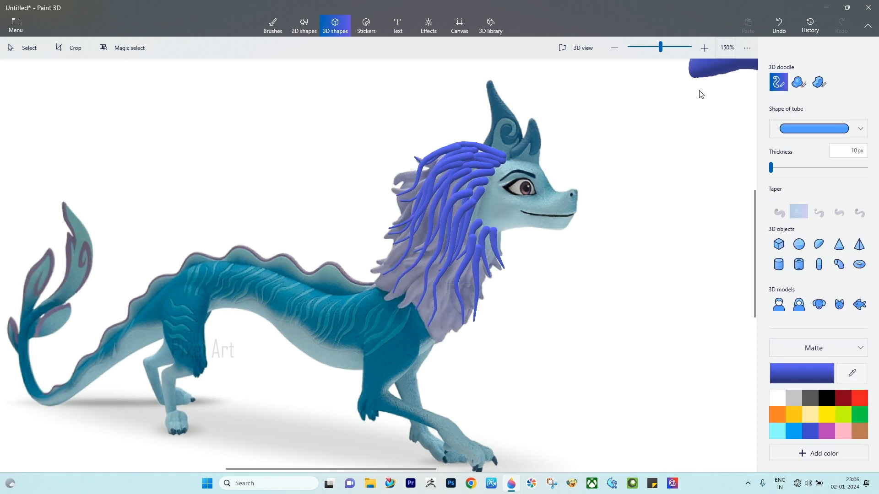
Draw two more long tube strands from the top of the head to the base of the mane where the back begins.
left_click(778, 82)
left_click_drag(498, 166, 387, 294)
left_click(442, 346)
left_click(656, 183)
left_click(778, 82)
mouse_move(460, 164)
left_mouse_down()
mouse_move(397, 222)
mouse_move(373, 280)
left_mouse_up()
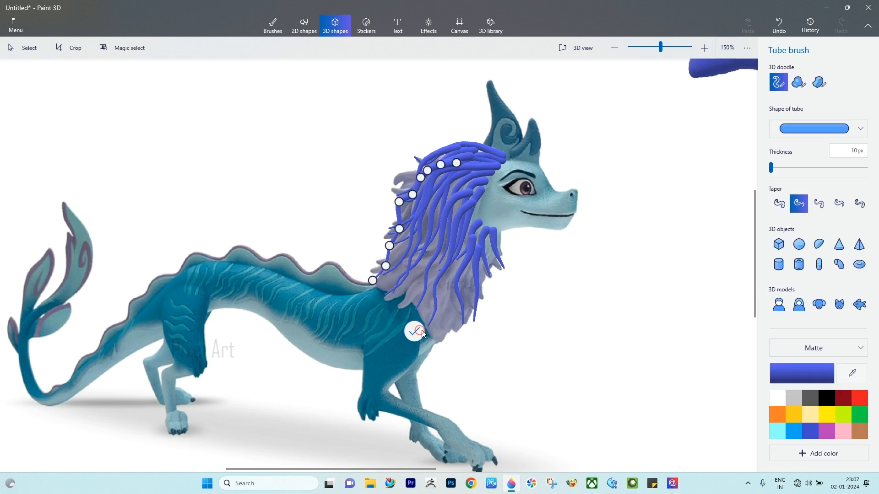
left_click(595, 210)
left_click(595, 211)
Draw two tube strands from behind the jaw to the lowest tips of the mane over the chest.
left_click(778, 80)
left_click_drag(476, 226, 443, 329)
left_click(593, 217)
left_click(778, 83)
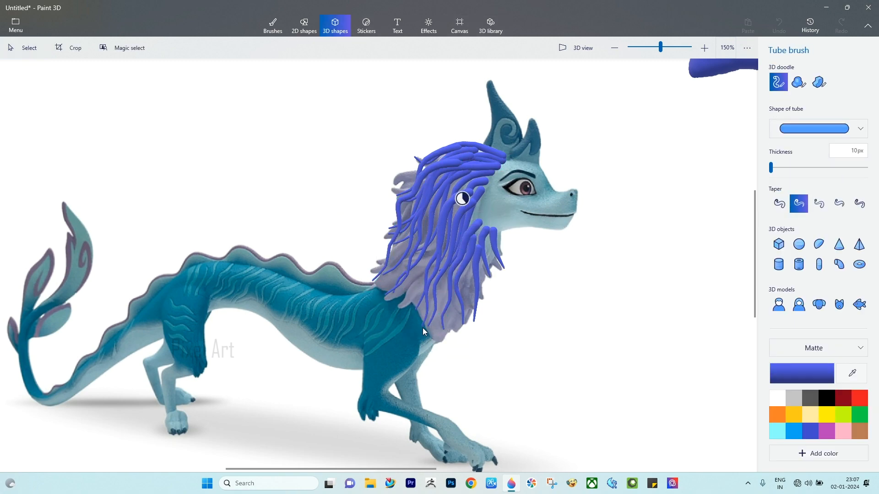
left_click_drag(472, 242, 467, 344)
left_click(474, 395)
Fill gaps in the mane with two tube strands from the middle and upper head down to the shoulder.
left_click(779, 83)
left_click_drag(446, 197, 401, 312)
left_click(429, 360)
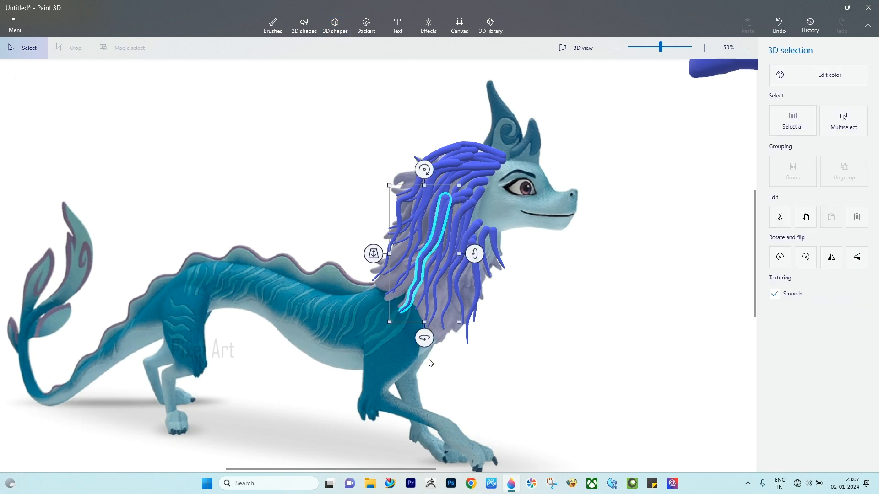
left_click(595, 213)
left_click(778, 83)
left_click_drag(488, 178, 394, 304)
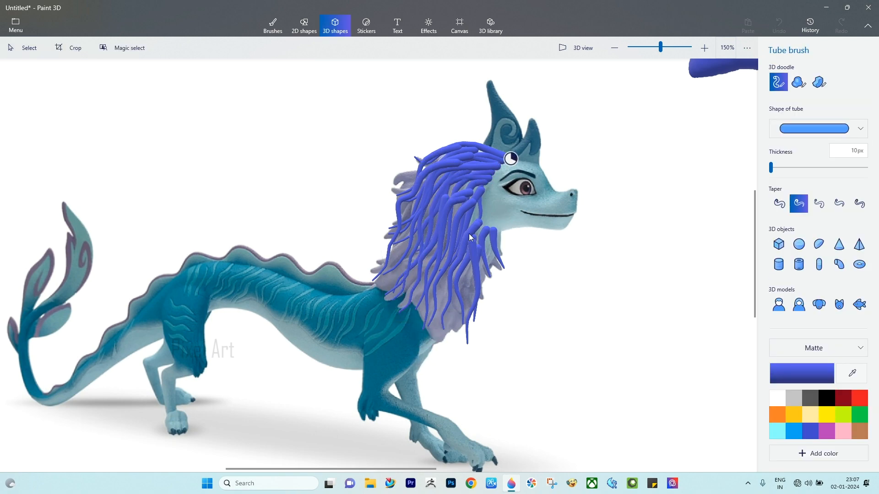
Draw two tube strands, one from behind the cheek into the lower mane and one from the forehead along the face's edge to the chest.
left_click_drag(469, 235, 439, 318)
left_click(659, 215)
left_click(659, 214)
left_click(778, 82)
mouse_move(512, 161)
left_mouse_down()
mouse_move(477, 191)
mouse_move(487, 322)
left_mouse_up()
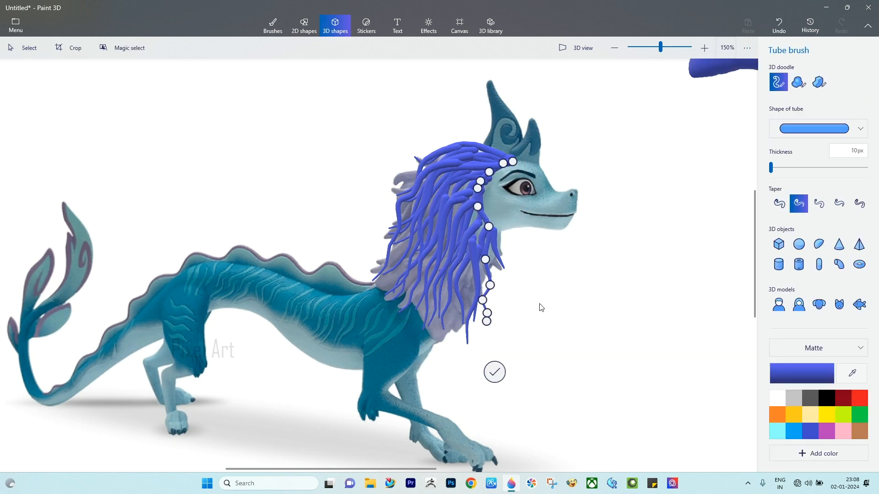
left_click(541, 308)
left_click(541, 308)
Draw a short tube strand at the mane's lower rear edge and a long one from the forehead over the crown to the rear tip.
left_click(778, 82)
left_click_drag(414, 237, 371, 282)
left_click(595, 206)
left_click(595, 206)
left_click(778, 82)
left_click_drag(506, 159, 385, 187)
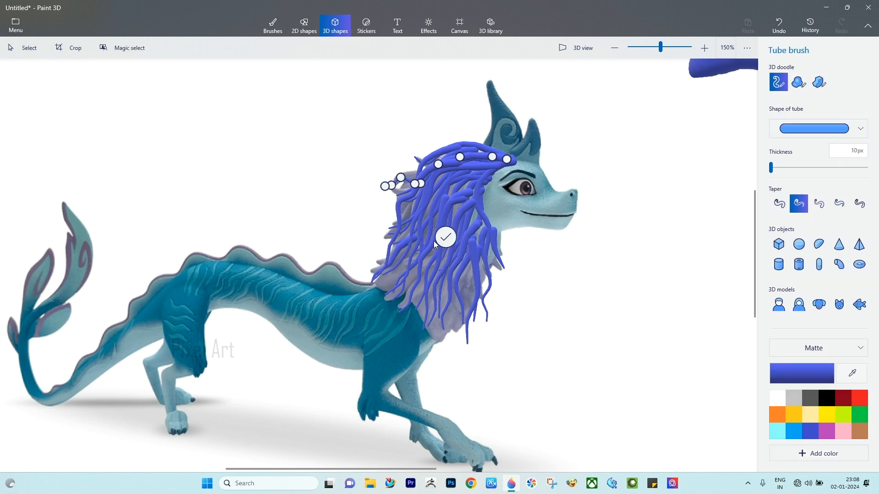
left_click(445, 237)
left_click(614, 275)
Draw tube strands from behind the eye to the mane's rear edge and from behind the cheek down toward the chest.
left_click(778, 82)
left_click_drag(486, 188, 377, 236)
left_click(430, 288)
left_click(617, 284)
left_click(778, 82)
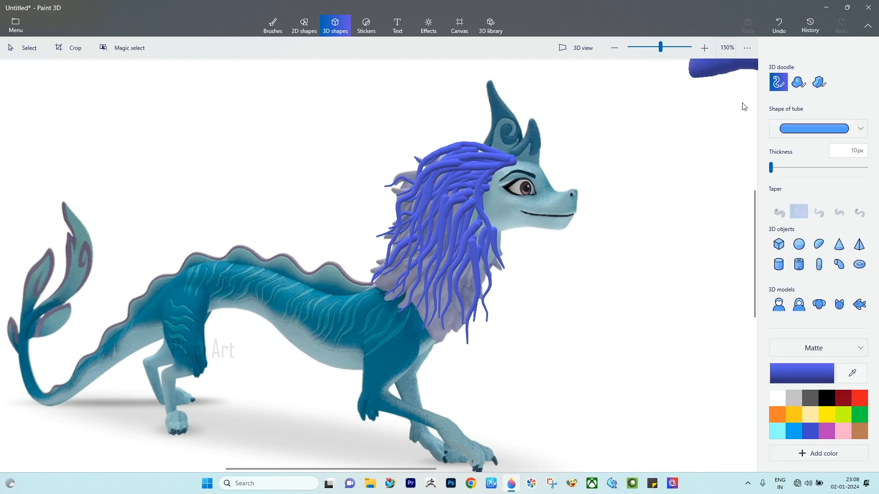
mouse_move(473, 249)
left_mouse_down()
mouse_move(443, 339)
mouse_move(479, 230)
left_mouse_up()
left_click(519, 368)
left_click(519, 368)
left_click(778, 83)
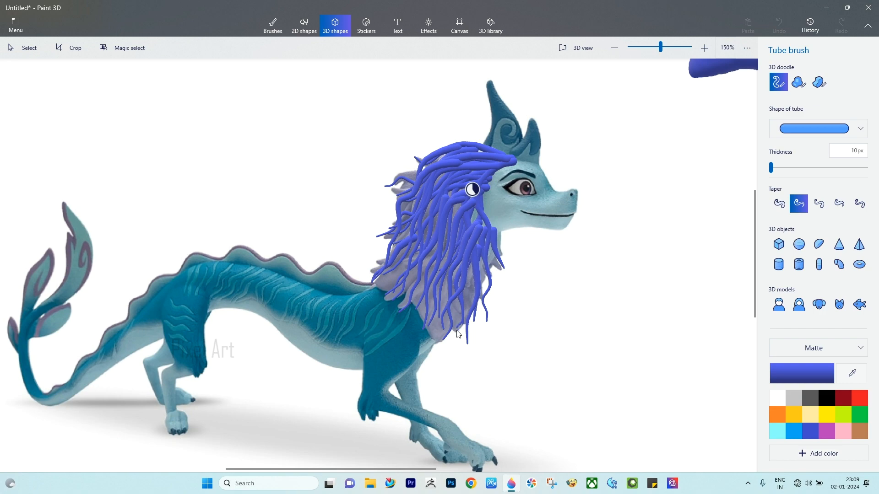
Move the horned dragon body back over the reference so it sits under the mane strands.
left_click(24, 47)
scroll(183, 269, "down", 3)
left_click(559, 170)
left_click_drag(559, 170, 234, 307)
scroll(296, 297, "up", 2)
scroll(338, 235, "up", 1)
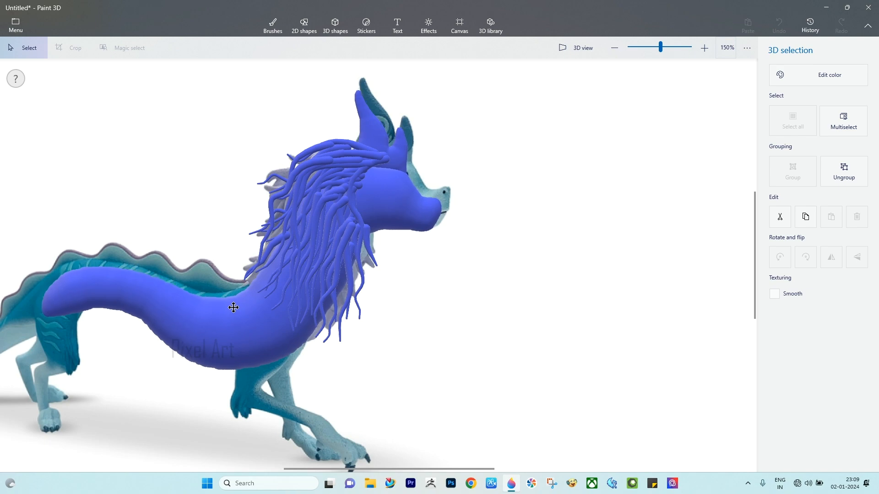
Set the mane strands aside in front of the dragon and align the body with the reference image.
scroll(233, 307, "down", 1)
mouse_move(326, 299)
left_mouse_down()
mouse_move(284, 267)
mouse_move(164, 219)
left_mouse_up()
left_click_drag(355, 153, 501, 327)
left_click_drag(428, 264, 659, 320)
left_click_drag(281, 182, 446, 250)
Place two long strands from the pile on the back of the head behind the horns and adjust their depth.
left_click(650, 213)
left_click_drag(650, 213, 449, 176)
scroll(449, 176, "up", 1)
left_click_drag(353, 181, 350, 112)
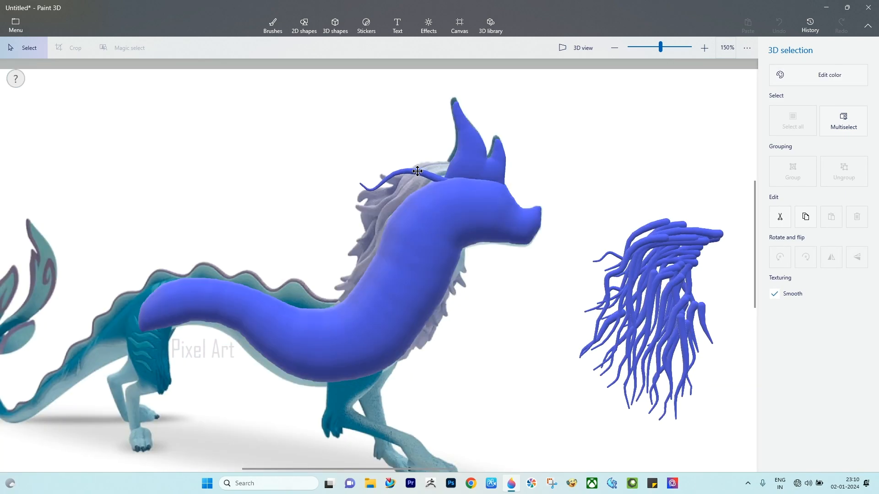
left_click(632, 235)
left_click_drag(631, 235, 393, 191)
left_click_drag(340, 204, 338, 152)
Place two more strands on the upper neck below the crown, adjusting their depth and turning the second to follow the neck.
left_click(679, 233)
left_click_drag(679, 232, 409, 187)
mouse_move(306, 192)
left_mouse_down()
mouse_move(306, 129)
mouse_move(310, 192)
left_mouse_up()
left_click(638, 251)
left_click_drag(637, 248, 412, 211)
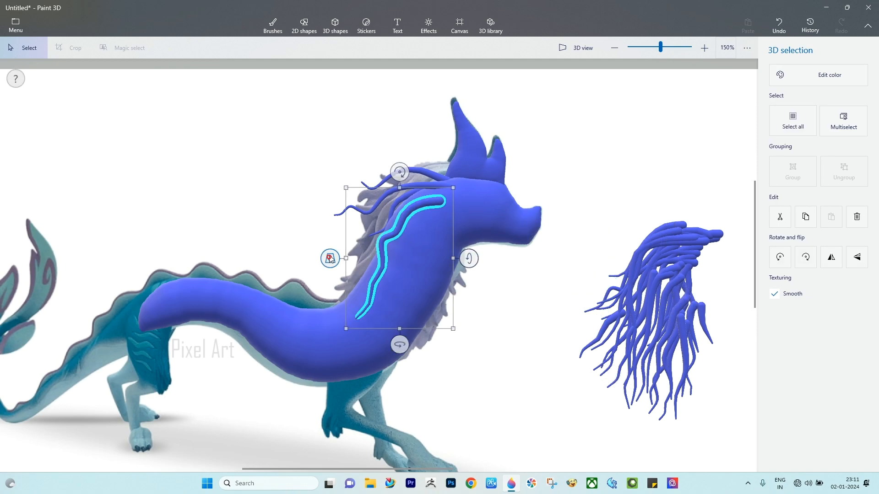
mouse_move(332, 259)
left_mouse_down()
mouse_move(329, 244)
mouse_move(332, 258)
left_mouse_up()
left_click_drag(402, 347, 416, 344)
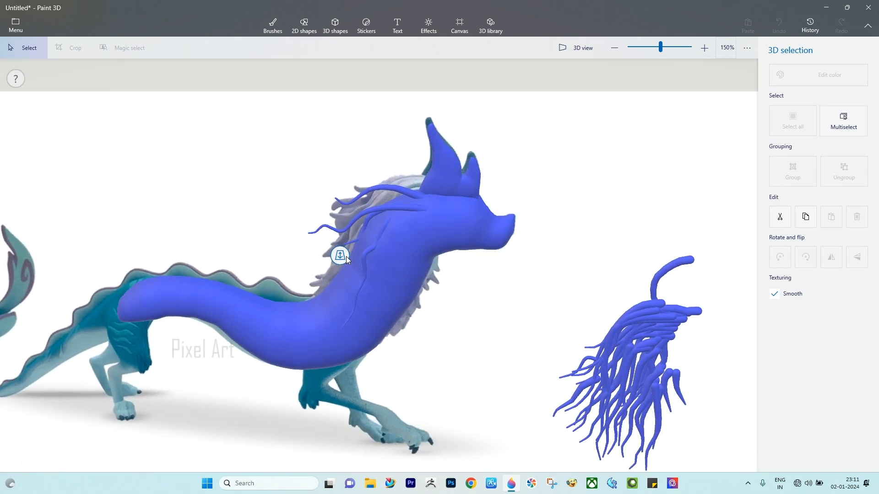
left_click_drag(347, 260, 351, 270)
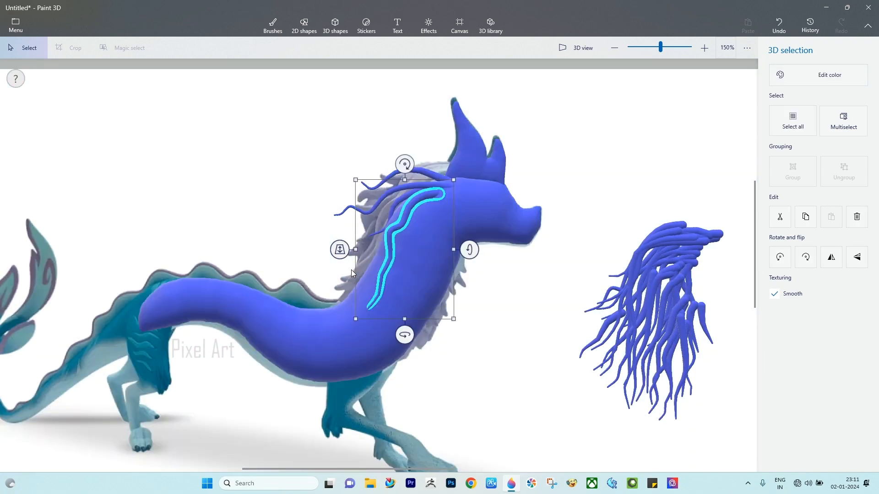
Place one strand on the upper neck and another along the neck's rear edge, and set their depth against the body.
left_click(630, 259)
left_click_drag(631, 259, 416, 223)
left_click_drag(333, 247, 334, 196)
left_click_drag(402, 233, 410, 210)
left_click_drag(314, 252, 300, 188)
left_click(639, 248)
left_click_drag(640, 247, 362, 245)
left_click_drag(305, 249, 295, 173)
Place two strands on the middle of the neck, turning the first and adjusting both in depth.
left_click_drag(630, 293, 372, 249)
left_click_drag(345, 281, 320, 215)
left_click_drag(408, 390, 476, 386)
left_click_drag(396, 248, 395, 243)
left_click_drag(697, 313, 412, 267)
left_click_drag(378, 276, 367, 211)
left_click_drag(377, 275, 375, 250)
Reposition a strand on the mid neck, then rotate another one 54° and adjust its depth.
left_click(335, 26)
left_click_drag(366, 329, 416, 251)
left_click_drag(377, 277, 355, 211)
left_click(585, 302)
left_click(399, 249)
left_click_drag(397, 331, 429, 332)
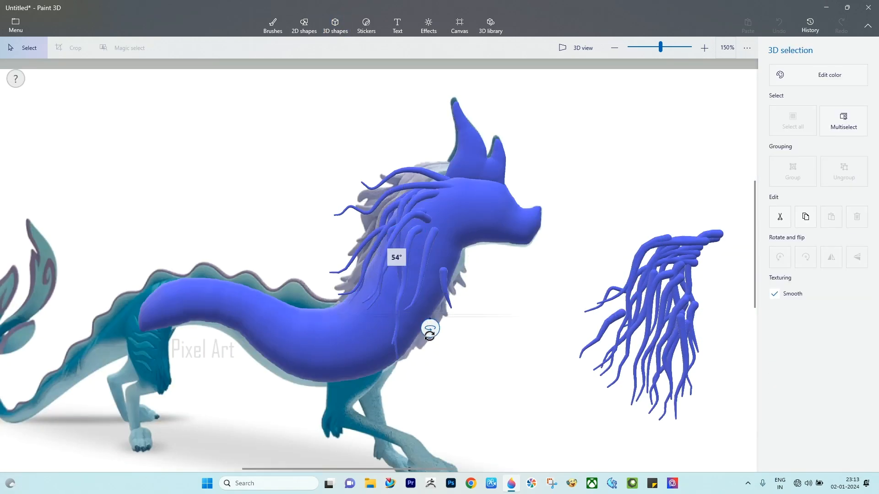
left_click_drag(358, 260, 341, 196)
Shift the strand behind the jaw down the neck, turn it and adjust its depth against the body.
left_click(549, 270)
left_click(429, 225)
left_click_drag(429, 225, 405, 249)
left_click_drag(397, 332, 422, 334)
left_click_drag(353, 274, 361, 252)
Place a long strand from the pile down the middle of the neck, turning it and adjusting its position and depth.
left_click(531, 283)
left_click_drag(634, 266, 395, 247)
left_click_drag(414, 379, 430, 379)
left_click_drag(328, 287, 344, 208)
left_click_drag(380, 300, 379, 294)
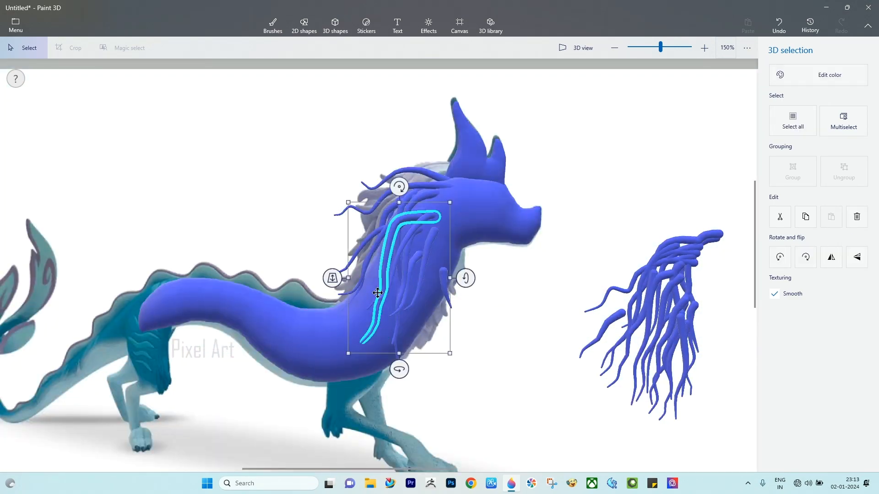
mouse_move(333, 278)
left_mouse_down()
mouse_move(332, 270)
mouse_move(319, 284)
left_mouse_up()
Place a strand at the rear of the lower neck, rotate it and adjust its depth and position.
left_click(544, 267)
left_click_drag(682, 243, 340, 304)
left_click_drag(292, 300, 297, 256)
left_click_drag(343, 297, 344, 275)
left_click_drag(356, 346, 359, 319)
left_click_drag(362, 282, 371, 256)
Place two strands along the throat behind the jaw and adjust their fit against the neck.
left_click(513, 298)
left_click_drag(694, 330, 444, 276)
left_click(482, 319)
mouse_move(404, 308)
left_mouse_down()
mouse_move(399, 245)
mouse_move(401, 304)
left_mouse_up()
left_click(499, 311)
left_click_drag(689, 321, 431, 291)
left_click_drag(396, 299, 390, 243)
Place a strand from the pile over the lower front of the neck and adjust its depth.
left_click(504, 307)
left_click_drag(677, 330, 412, 313)
left_click_drag(360, 262, 360, 281)
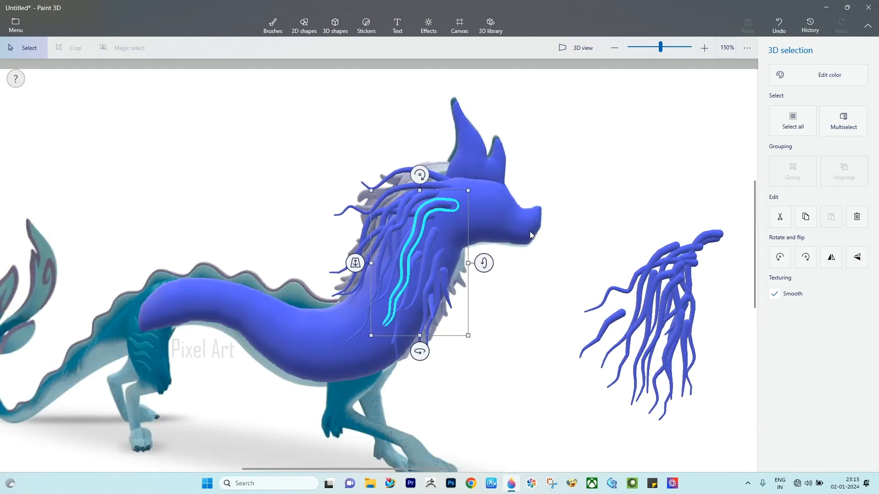
Reposition and turn a strand over the lower neck, and adjust its depth so it lies on the chest side.
left_click(335, 27)
left_click_drag(440, 249, 399, 362)
left_click_drag(371, 304, 371, 325)
left_click_drag(421, 388, 465, 387)
mouse_move(471, 304)
left_mouse_down()
mouse_move(468, 317)
mouse_move(406, 295)
left_mouse_up()
left_click_drag(355, 296, 355, 265)
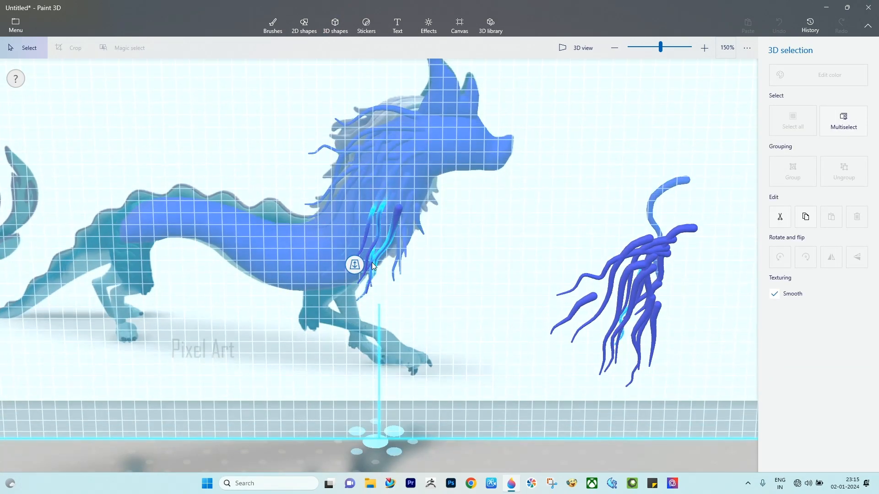
Place the wavy strand on the upper neck behind the head, tilt it and adjust its depth.
left_click(620, 302)
left_click_drag(672, 260, 436, 216)
left_click_drag(319, 239, 319, 182)
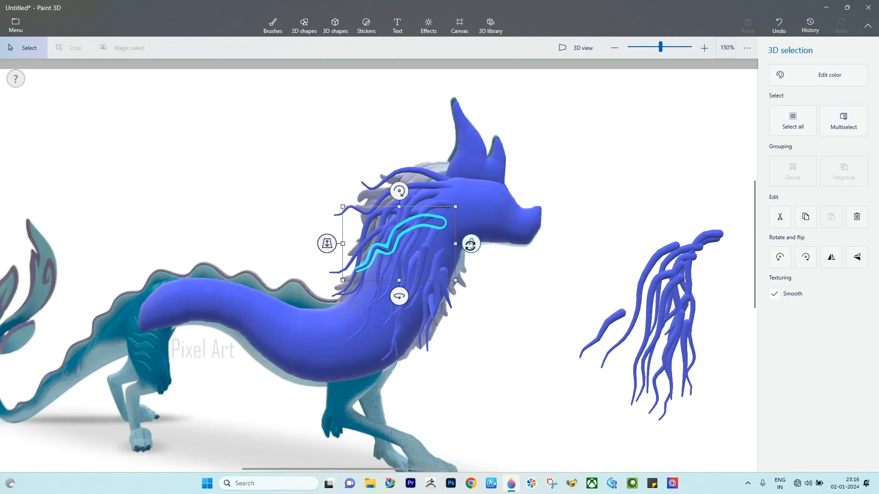
left_click_drag(471, 245, 470, 255)
left_click_drag(329, 243, 328, 257)
Place the short detached strand at the rear base of the neck and rotate it 30°.
left_click(335, 26)
left_click_drag(602, 334, 357, 300)
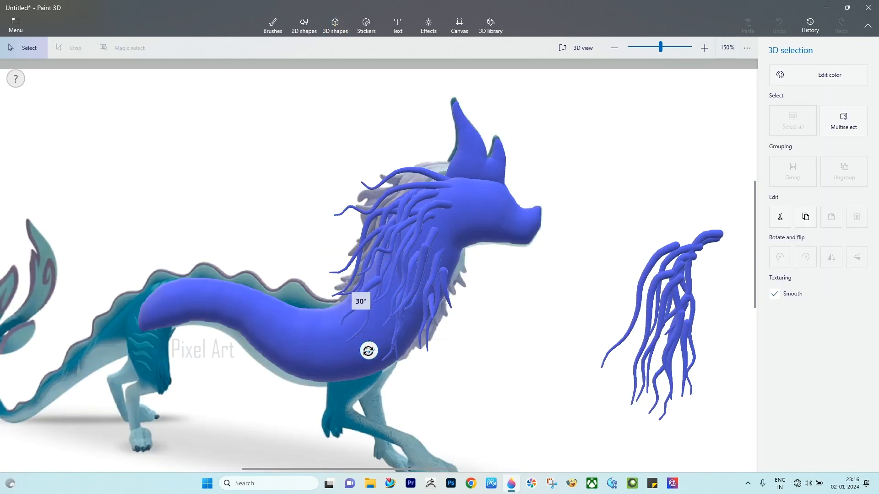
left_click(567, 320)
Place the long topmost strand of the pile from behind the jaw down the neck, turning it and adjusting its depth.
left_click(701, 239)
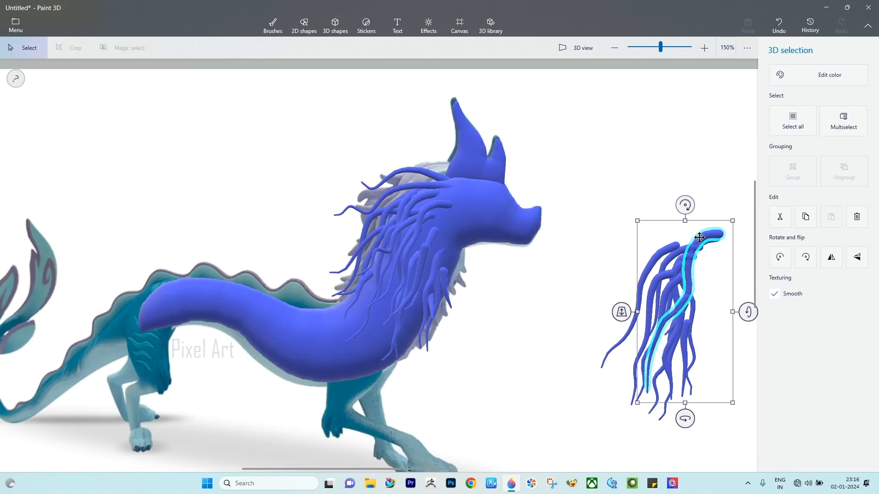
left_click_drag(700, 239, 447, 214)
left_click_drag(367, 286, 364, 254)
left_click_drag(432, 393, 458, 392)
left_click_drag(385, 287, 384, 275)
left_click(559, 320)
Place a long strand over the lower neck, rotate and tilt it to follow the body, and fine-tune its position.
left_click_drag(637, 302, 394, 286)
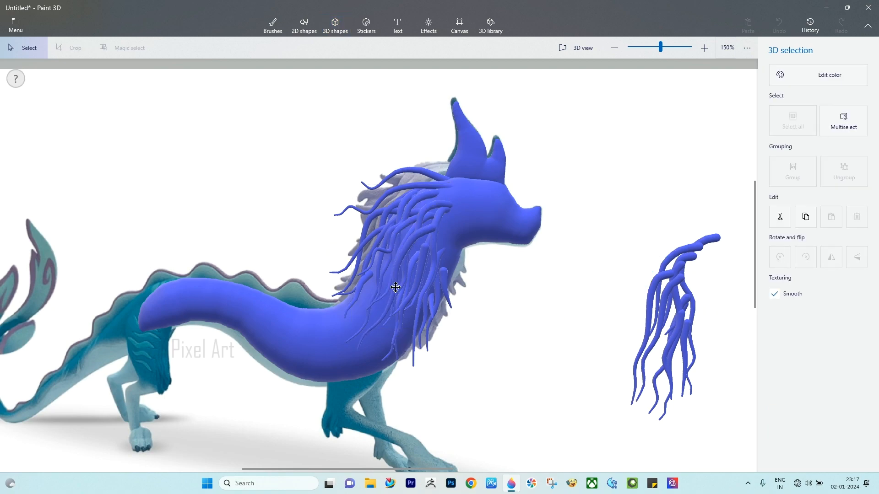
left_click_drag(341, 290, 341, 304)
left_click_drag(411, 241, 419, 255)
left_click_drag(405, 387, 409, 368)
left_click_drag(455, 289, 455, 300)
left_click_drag(405, 298, 406, 290)
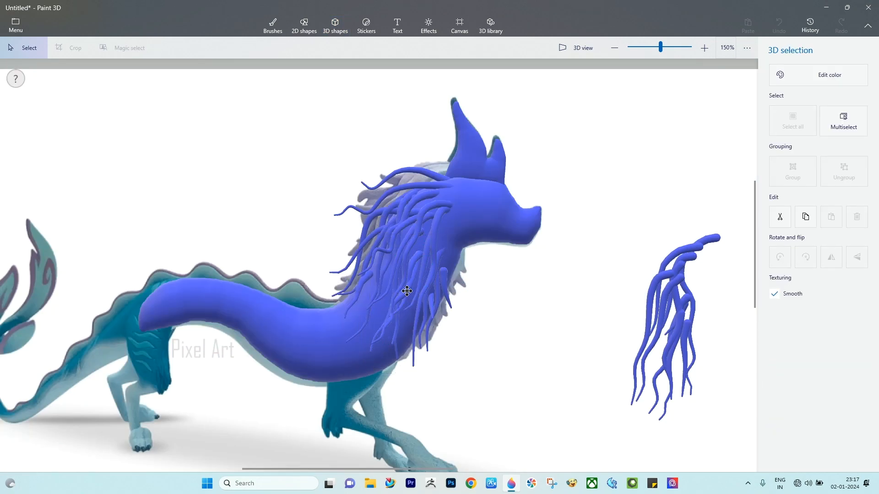
Place a strand from the pile along the throat and fine-tune its depth and position.
left_click(568, 320)
left_click_drag(686, 329, 448, 257)
left_click_drag(416, 287, 415, 300)
left_click_drag(445, 223, 436, 234)
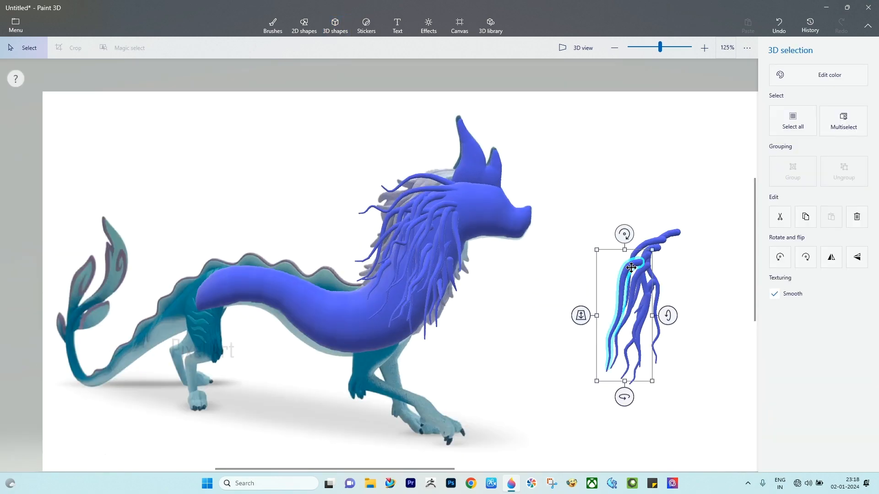
Place a long strand from behind the cheek down the front of the neck, and fine-tune its depth, tilt and position.
left_click_drag(631, 268, 453, 204)
left_click_drag(404, 249, 403, 262)
left_click_drag(446, 240, 451, 243)
left_click_drag(416, 245, 415, 251)
left_click(569, 233)
left_click(397, 275)
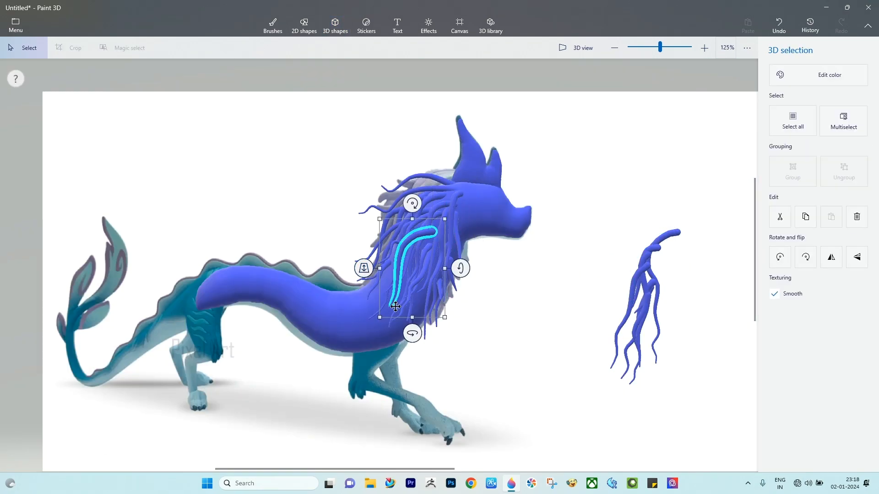
left_click(614, 255)
left_click(393, 274)
Place a strand at the neck's rear base, rotate it and adjust its position and depth.
left_click(567, 265)
left_click_drag(655, 300, 349, 277)
left_click_drag(392, 274, 399, 275)
left_click_drag(403, 178, 432, 183)
left_click_drag(403, 255, 393, 243)
left_click_drag(318, 260, 318, 256)
left_click(567, 259)
Place a strand on the front half of the neck, turn it slightly and adjust its depth.
left_click(644, 267)
left_click_drag(644, 268, 433, 226)
left_click_drag(428, 368, 438, 364)
left_click_drag(366, 273, 367, 270)
left_click(568, 260)
Fill the rear half of the neck with two more strands from the pile and adjust their depth.
left_click_drag(638, 256, 390, 237)
left_click_drag(359, 261, 358, 255)
left_click(568, 259)
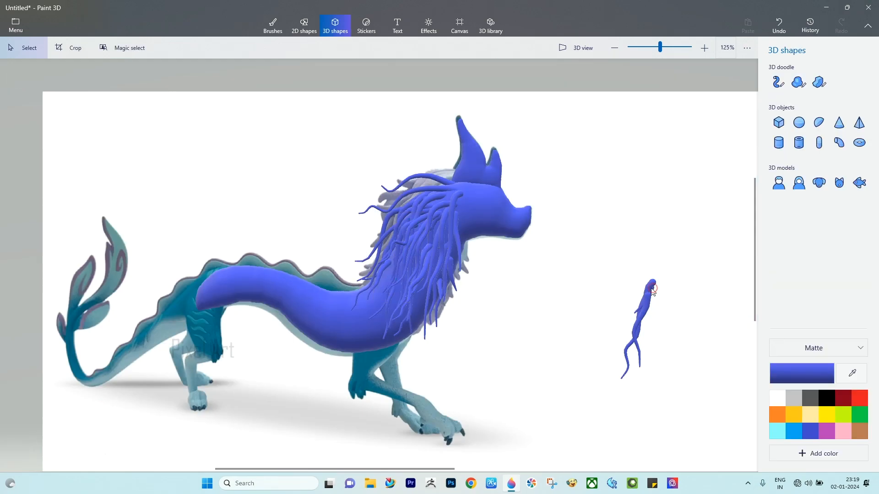
left_click_drag(653, 287, 375, 225)
left_click_drag(335, 254, 337, 252)
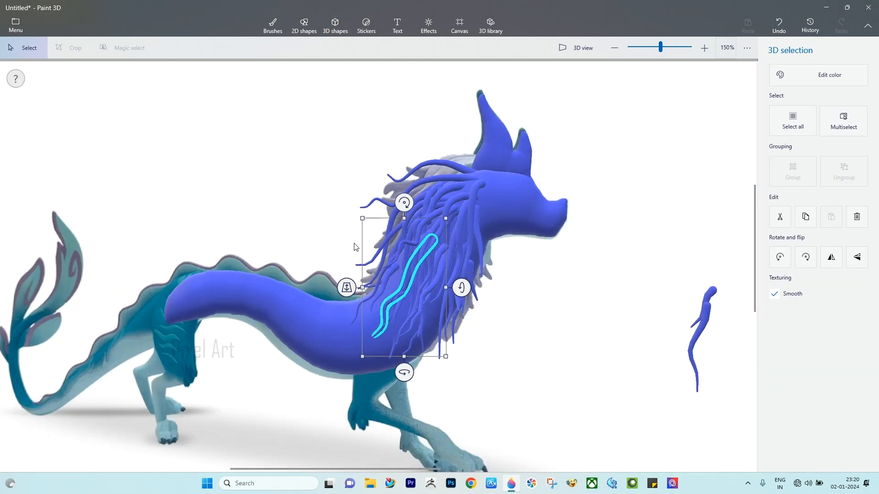
Place a strand from the pile on the middle of the neck and adjust its depth and position.
left_click(702, 326)
left_click_drag(702, 326, 434, 287)
left_click_drag(395, 308, 397, 260)
left_click_drag(432, 303, 437, 296)
left_click(568, 261)
Place the last strand on the upper neck behind the cheek, tilt it slightly and fine-tune its depth and position.
left_click_drag(703, 298, 471, 184)
left_click_drag(465, 151, 473, 152)
left_click_drag(469, 188, 468, 211)
left_click_drag(422, 219, 422, 216)
left_click_drag(480, 203, 480, 179)
left_click_drag(464, 244, 464, 244)
left_click_drag(422, 197, 424, 211)
left_click(332, 204)
Group all the mane strands and move the group off the neck to the empty area in front of the dragon.
scroll(332, 204, "down", 1)
left_click_drag(296, 114, 476, 365)
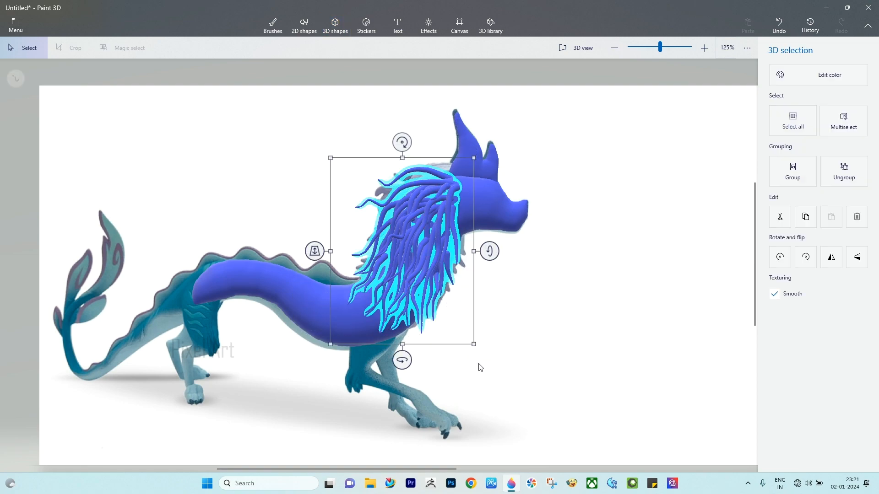
scroll(476, 365, "down", 1)
left_click_drag(429, 245, 564, 272)
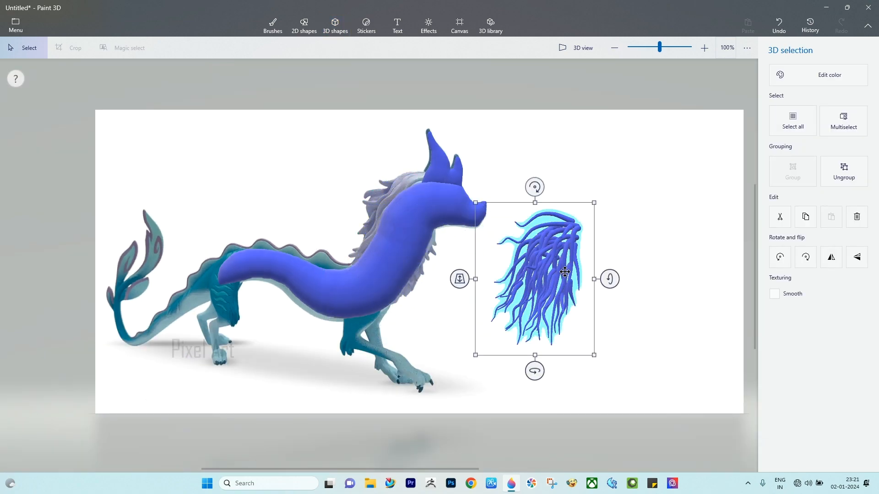
Duplicate the mane group, place the copy beside the original and flip it horizontally.
right_click(565, 272)
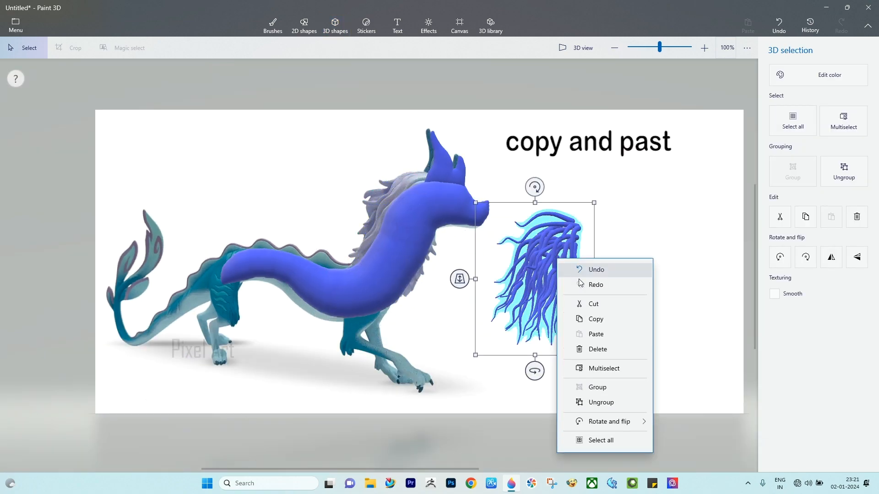
left_click(590, 319)
left_click(645, 227)
right_click(646, 228)
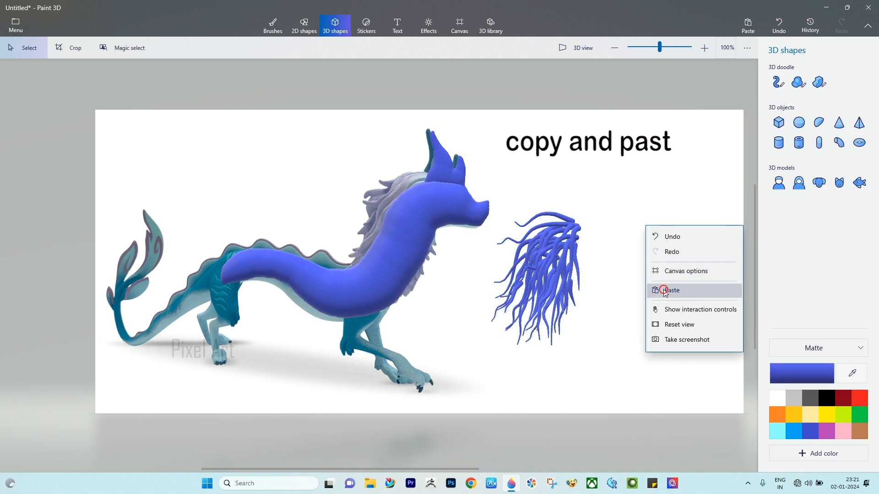
left_click(661, 290)
left_click_drag(561, 260, 668, 268)
right_click(669, 268)
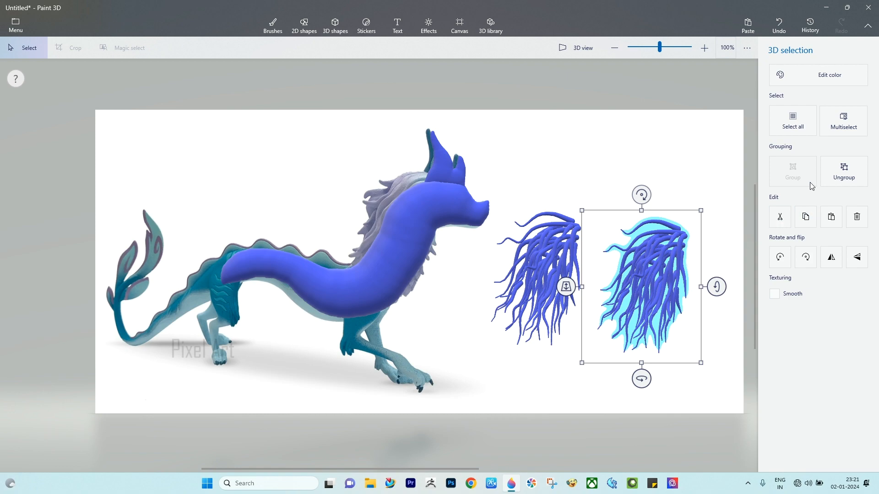
left_click(830, 259)
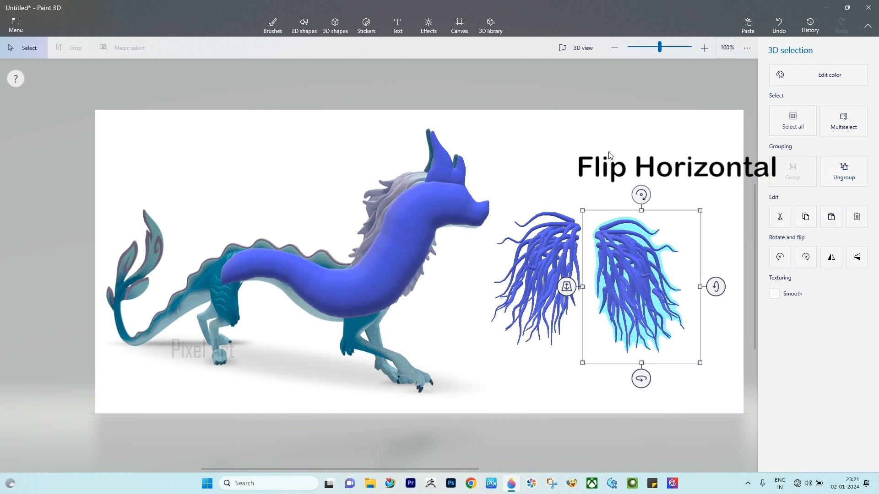
Move the original mane group back onto the neck and adjust its depth.
left_click(602, 169)
left_click_drag(547, 237, 404, 205)
mouse_move(317, 241)
left_mouse_down()
mouse_move(318, 232)
mouse_move(320, 239)
left_mouse_up()
left_click(496, 251)
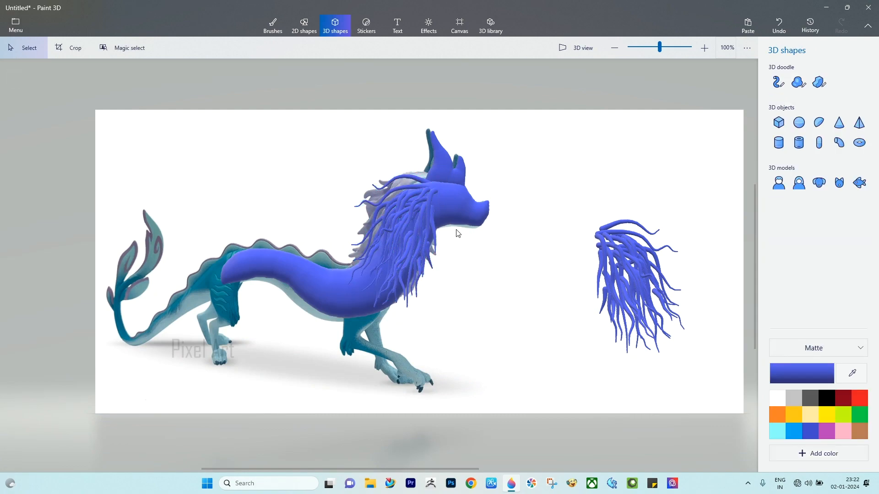
Group the body with its mane and turn it to face the opposite way, and fit the flipped mane onto the neck's bare side.
left_click_drag(161, 87, 497, 355)
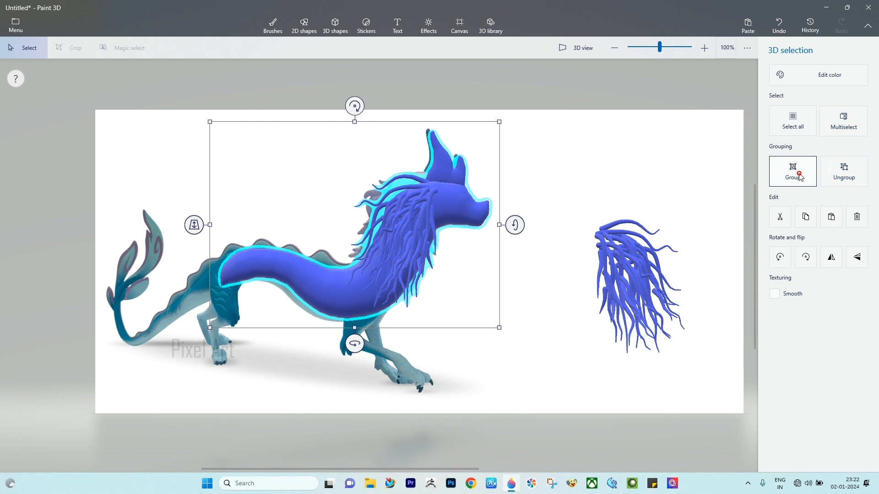
left_click_drag(355, 344, 83, 331)
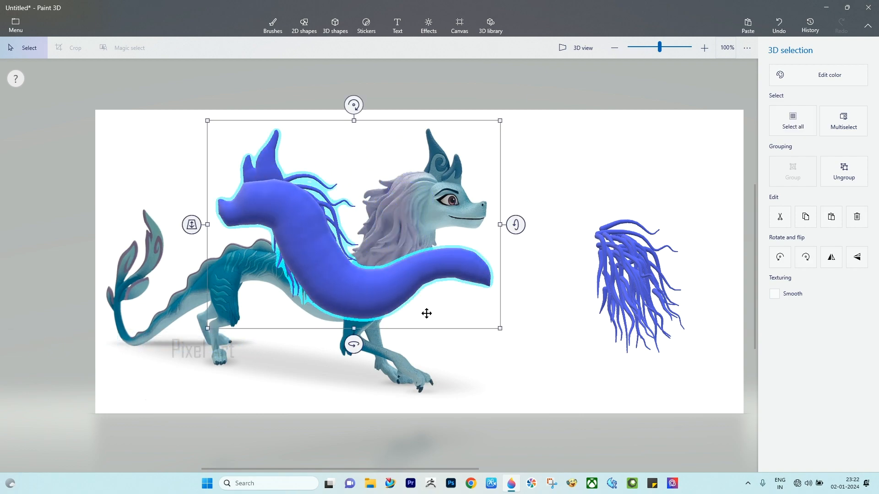
left_click(626, 275)
left_click_drag(643, 274, 317, 219)
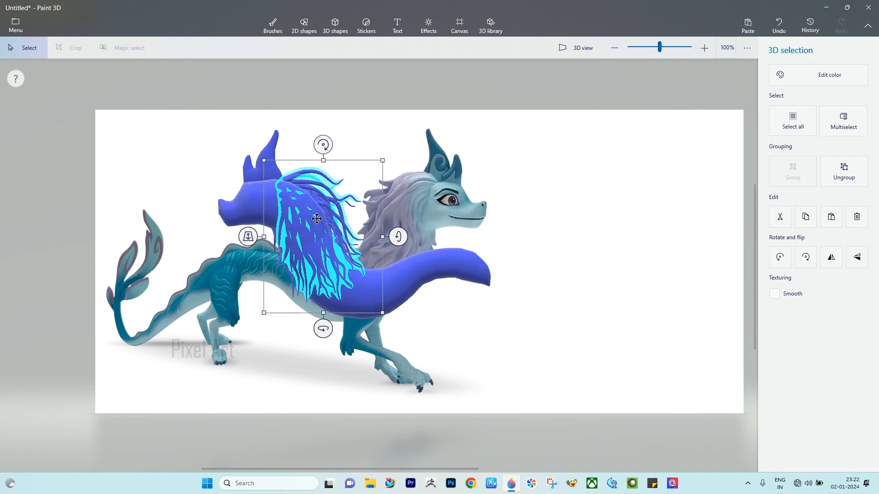
mouse_move(250, 244)
left_mouse_down()
mouse_move(245, 273)
mouse_move(258, 255)
left_mouse_up()
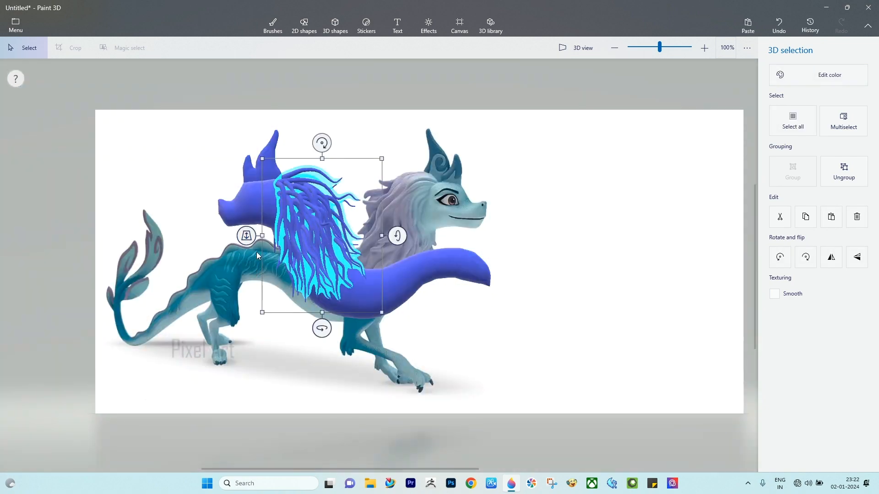
Group the body with both mane halves and turn the dragon back to its original direction over the reference.
left_click_drag(203, 121, 522, 338)
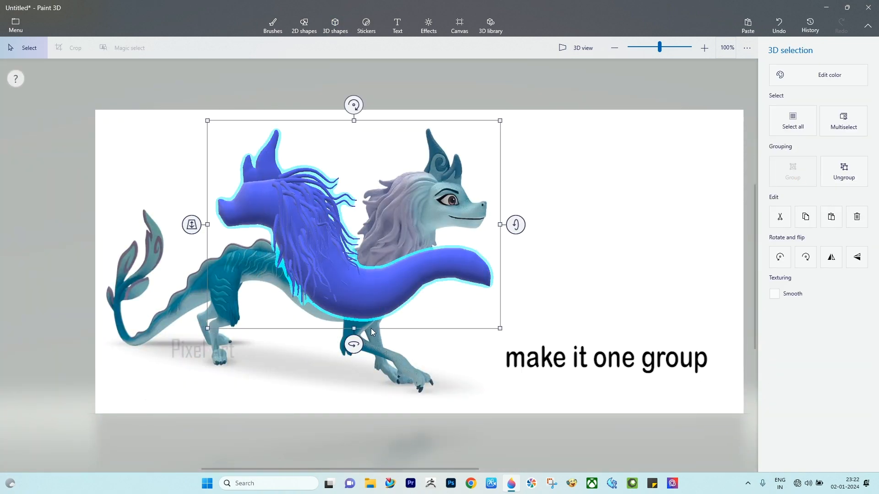
left_click_drag(355, 343, 659, 367)
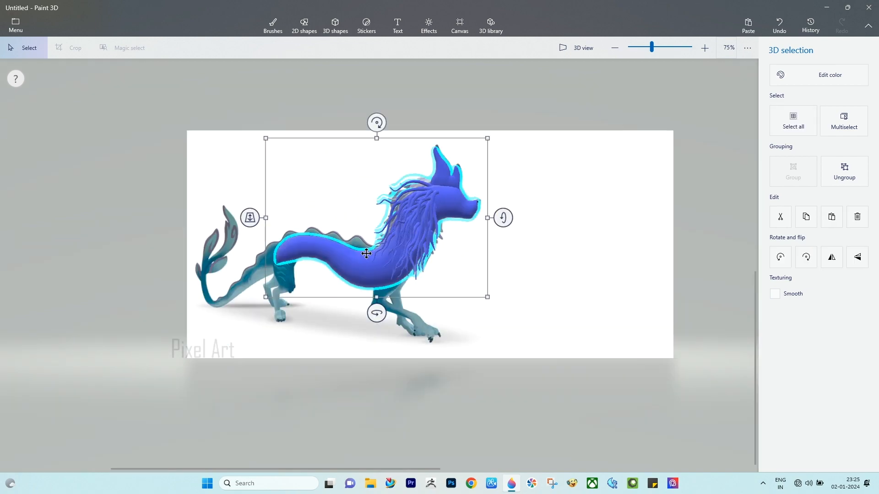
Move the dragon group clear of the reference and trace the tail and hindquarters with the Soft edge doodle.
left_click_drag(380, 231, 632, 197)
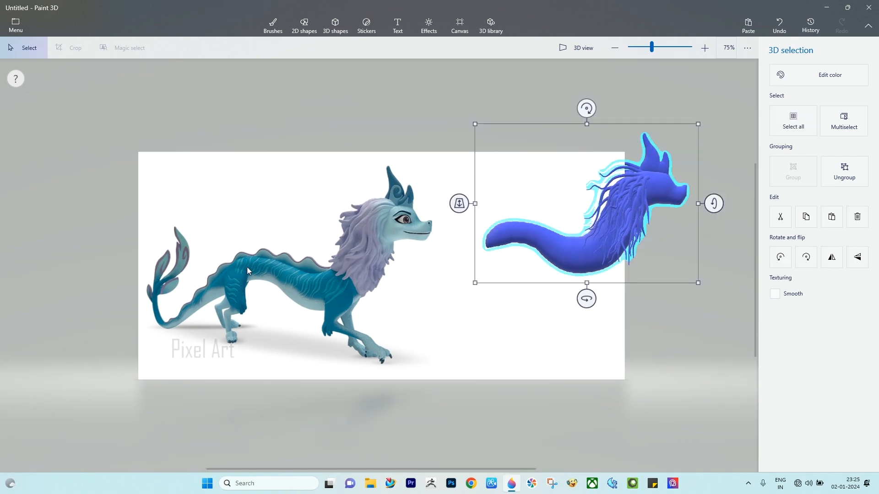
scroll(240, 277, "up", 5)
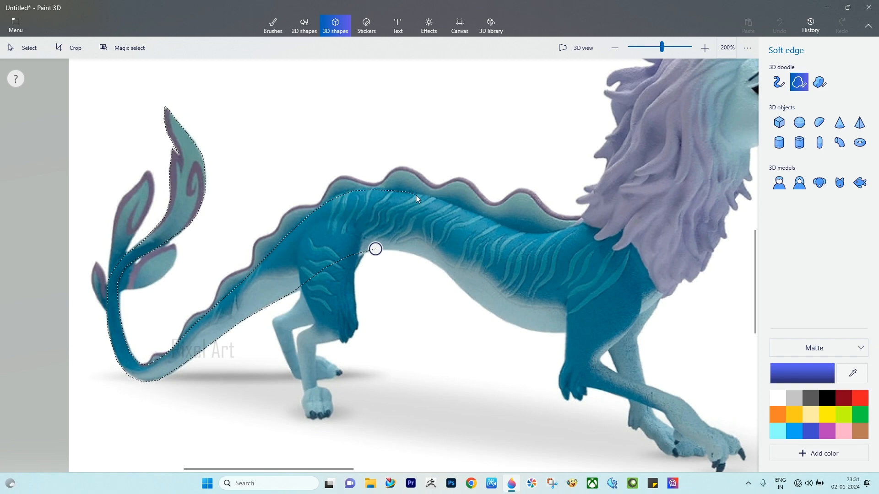
left_click(376, 248)
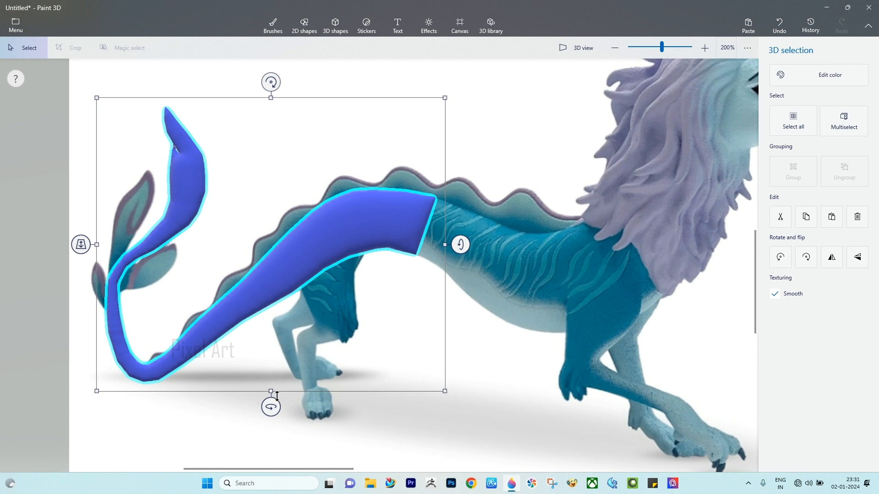
Spin the tail shape about its vertical axis and back, and realign it with the reference tail.
left_click_drag(271, 407, 116, 384)
left_click_drag(307, 245, 342, 245)
left_click_drag(282, 407, 337, 388)
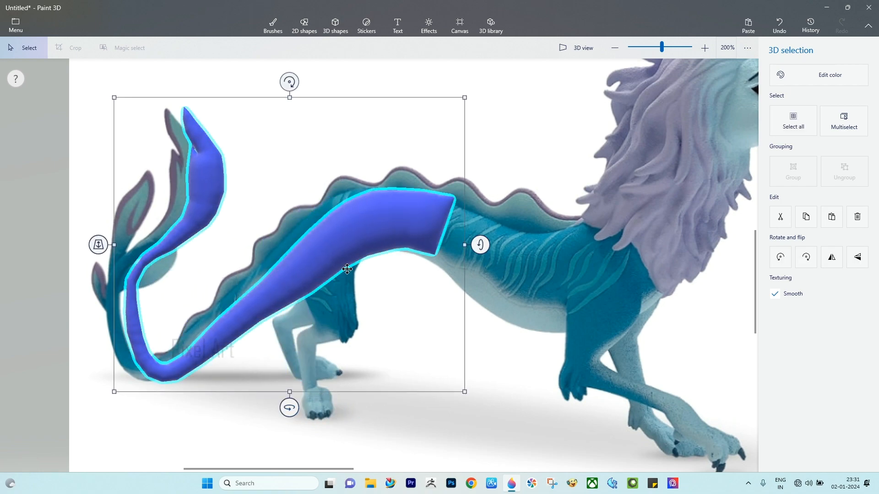
left_click_drag(347, 268, 330, 266)
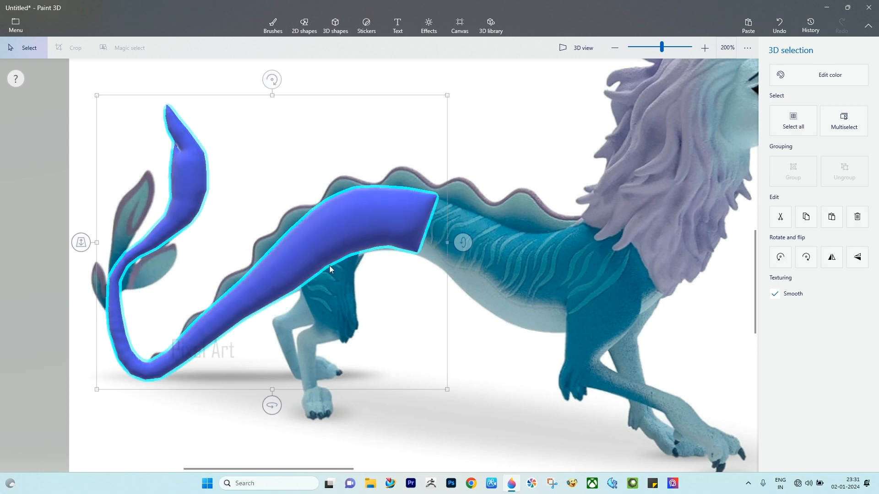
Move the dragon body group back over the reference so its rear end overlaps the tail shape.
scroll(383, 269, "down", 5)
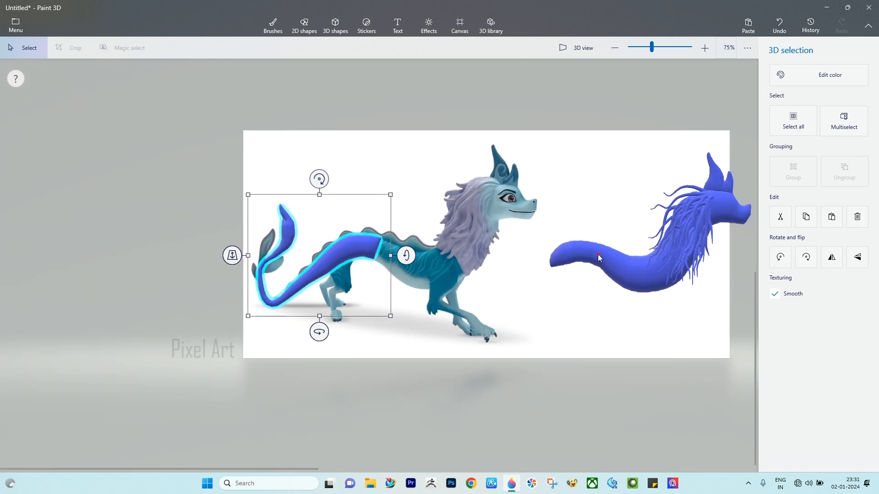
left_click(598, 254)
left_click_drag(638, 255, 418, 263)
scroll(430, 250, "up", 4)
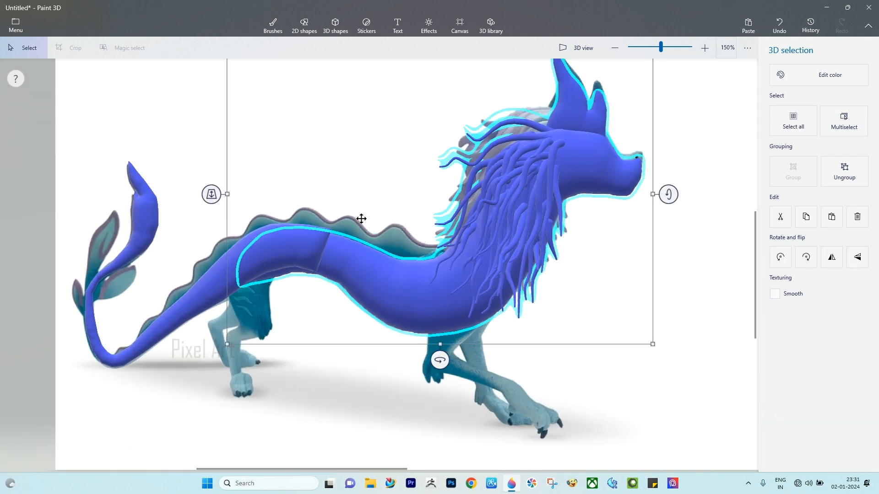
Adjust the tail shape's depth and position so it merges with the rear of the body.
left_click(245, 260)
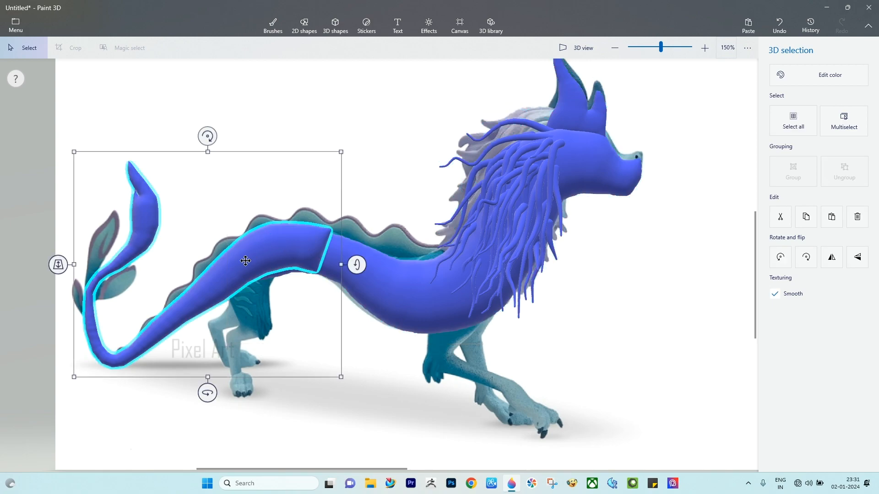
left_click_drag(58, 265, 77, 198)
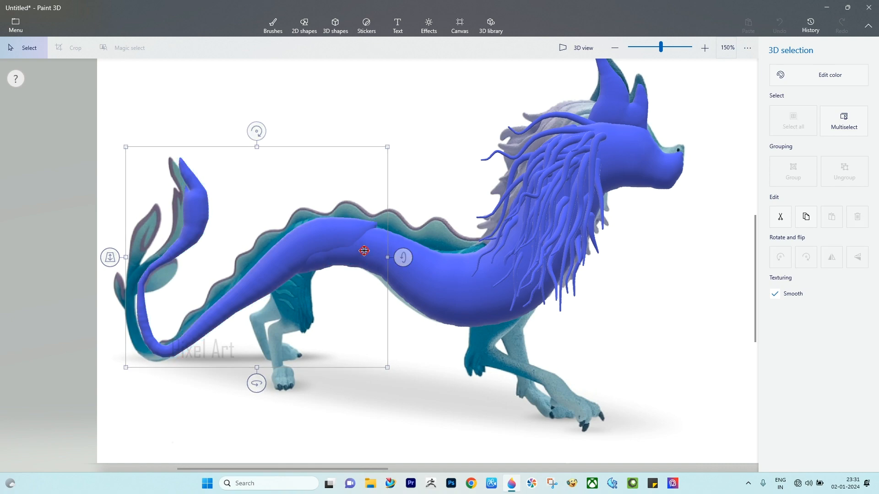
left_click(339, 246)
left_click(334, 243)
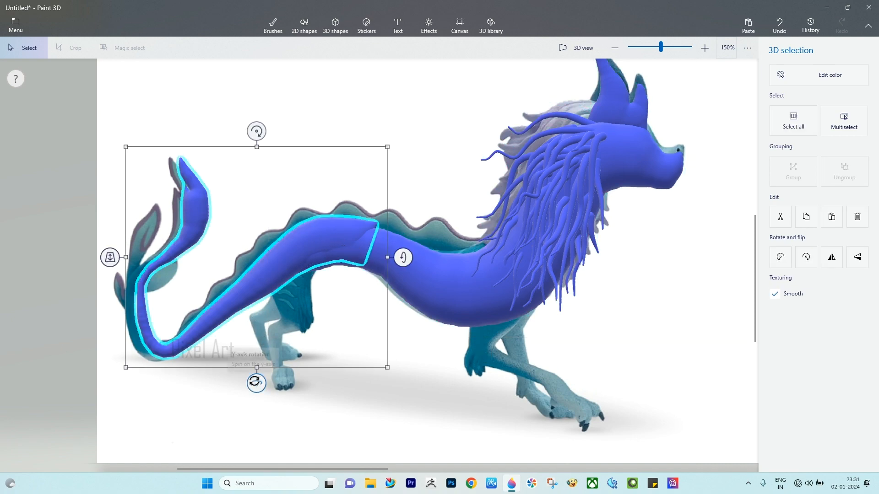
left_click_drag(255, 383, 256, 387)
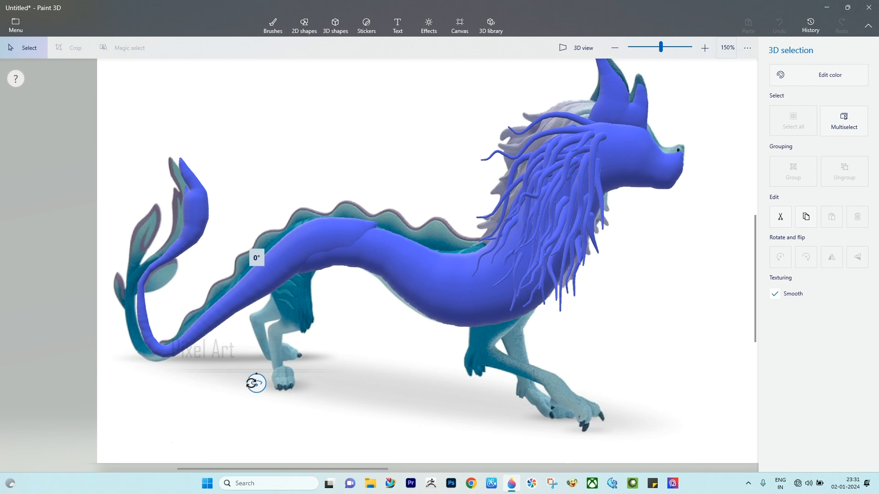
Group the tail with the body and move the dragon up and away from the reference image.
scroll(255, 383, "down", 3)
left_click_drag(132, 79, 592, 382)
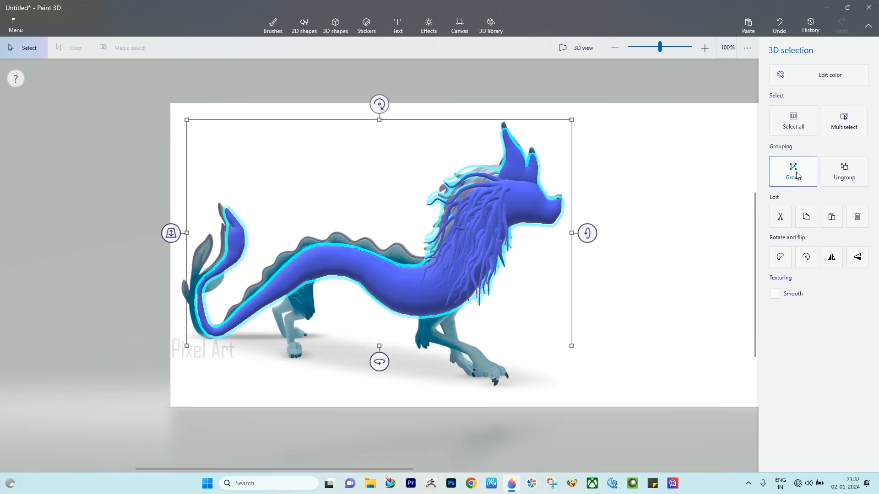
scroll(332, 274, "up", 2)
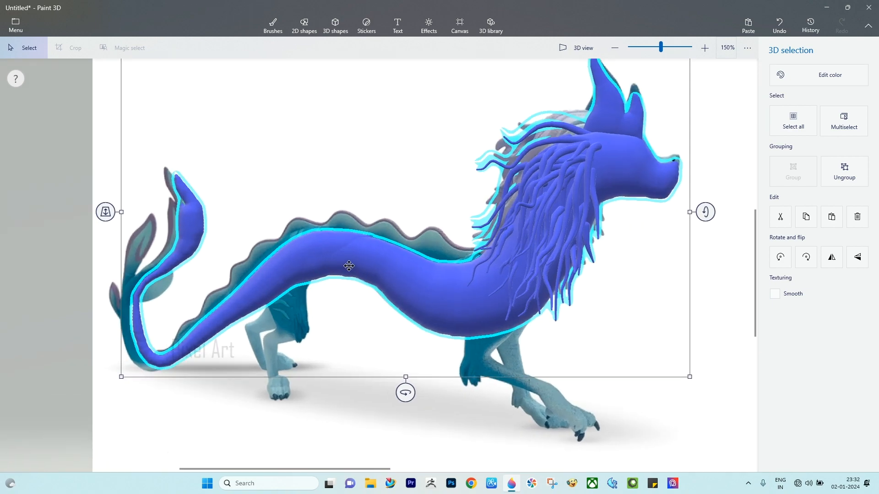
mouse_move(362, 258)
left_mouse_down()
mouse_move(334, 255)
mouse_move(371, 254)
mouse_move(361, 238)
mouse_move(568, 173)
mouse_move(584, 133)
mouse_move(576, 124)
mouse_move(578, 134)
left_mouse_up()
scroll(367, 253, "down", 4)
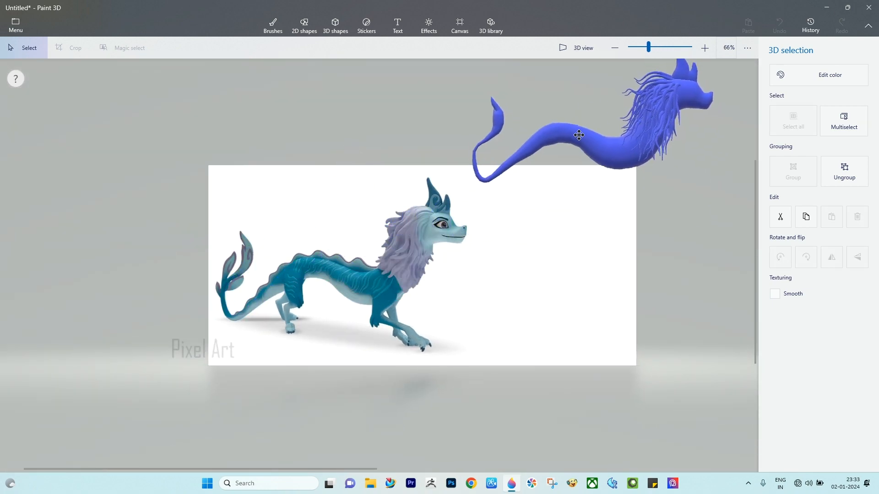
Trace the wavy back ridge from the hips to the mane with the Soft edge doodle.
left_click_drag(268, 268, 302, 257)
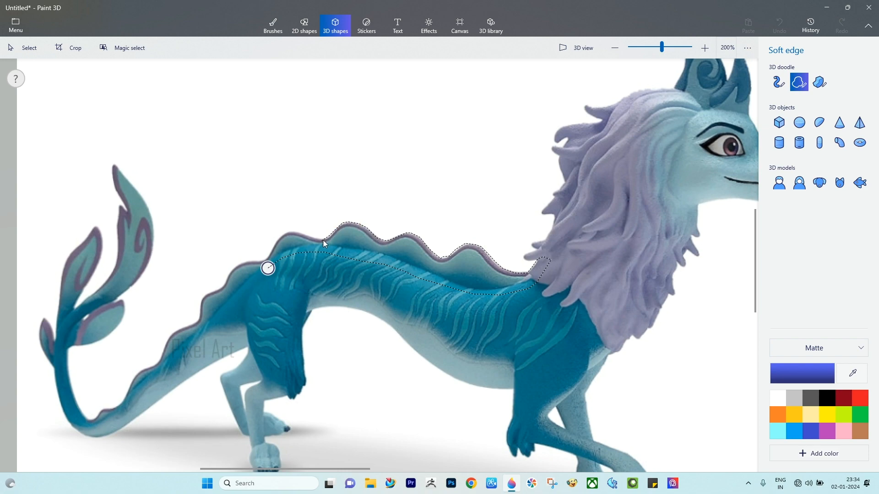
left_click(269, 265)
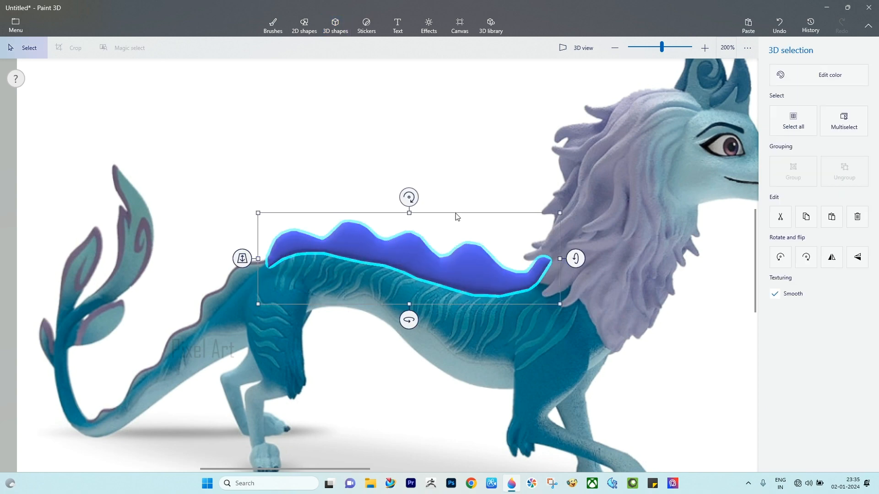
Move the dragon group back over the reference and align its back with the ridge shape.
scroll(453, 208, "down", 3, "ctrl")
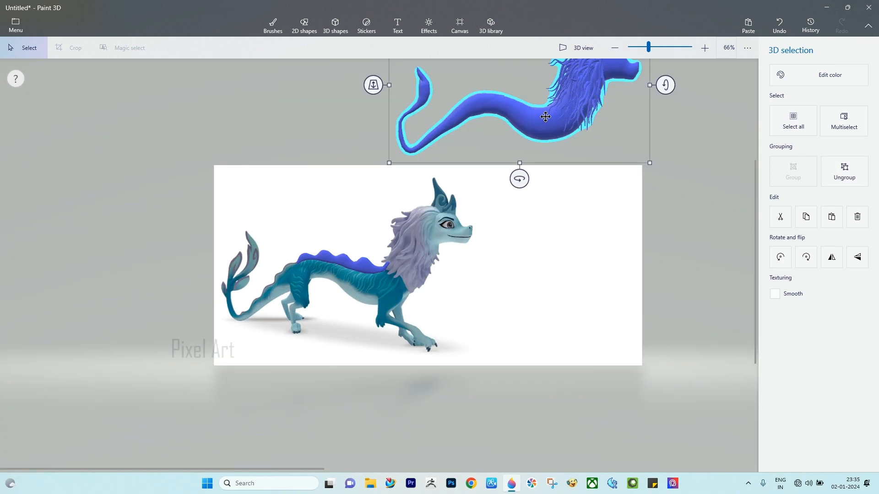
left_click_drag(503, 91, 348, 275)
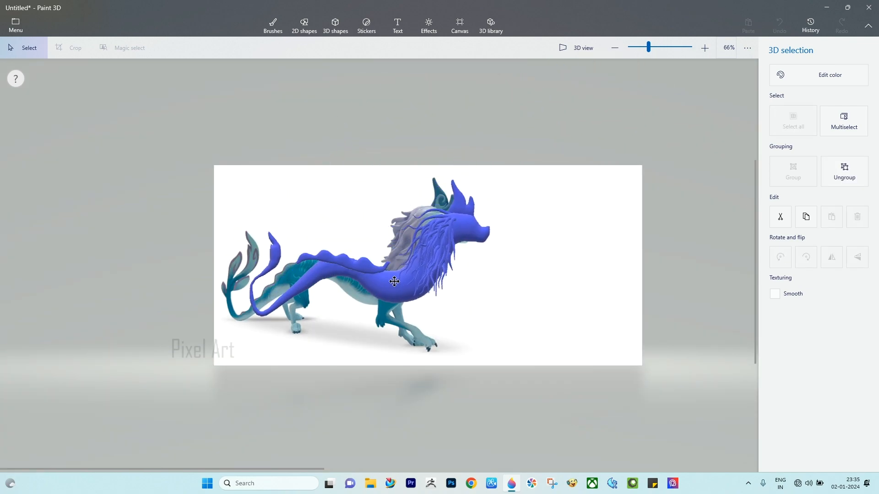
scroll(342, 278, "up", 1, "ctrl")
scroll(342, 279, "up", 5, "ctrl")
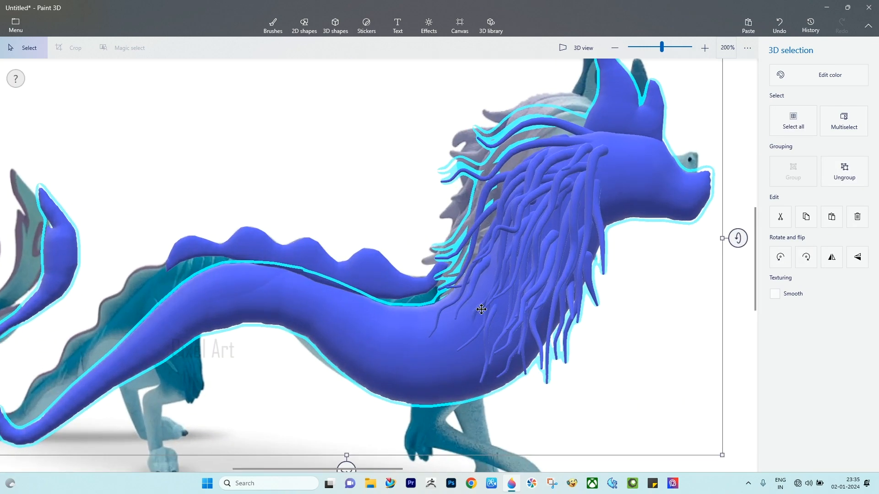
mouse_move(482, 310)
left_mouse_down()
mouse_move(452, 286)
mouse_move(475, 293)
left_mouse_up()
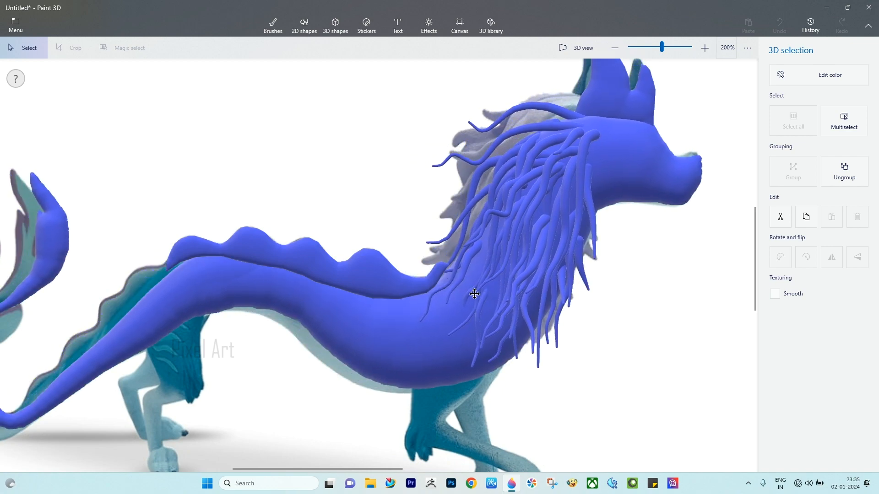
Group the back ridge with the dragon and move the group clear of the reference image.
scroll(474, 294, "down", 3, "ctrl")
left_click_drag(108, 79, 590, 378)
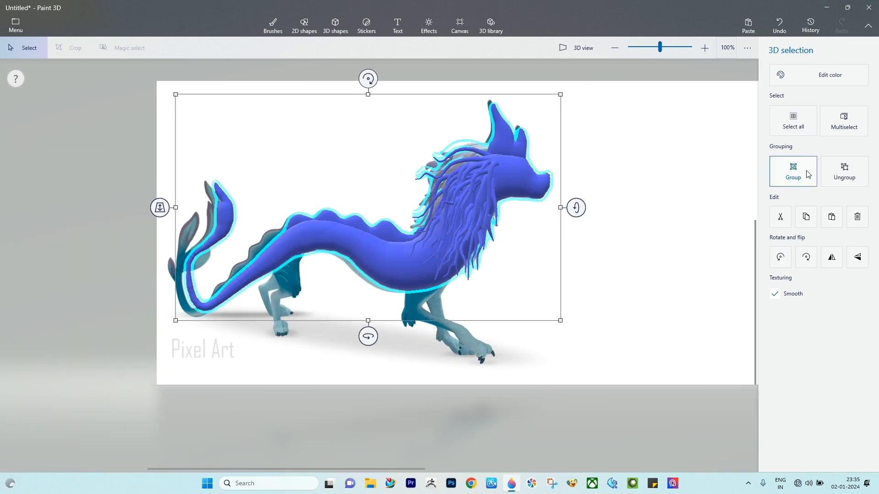
left_click(806, 174)
scroll(266, 251, "down", 1, "ctrl")
left_click_drag(328, 253, 614, 180)
Trace the wavy ridge from the tail's bend up to the hips with the Soft edge doodle and align the dragon group over it.
scroll(212, 269, "up", 4, "ctrl")
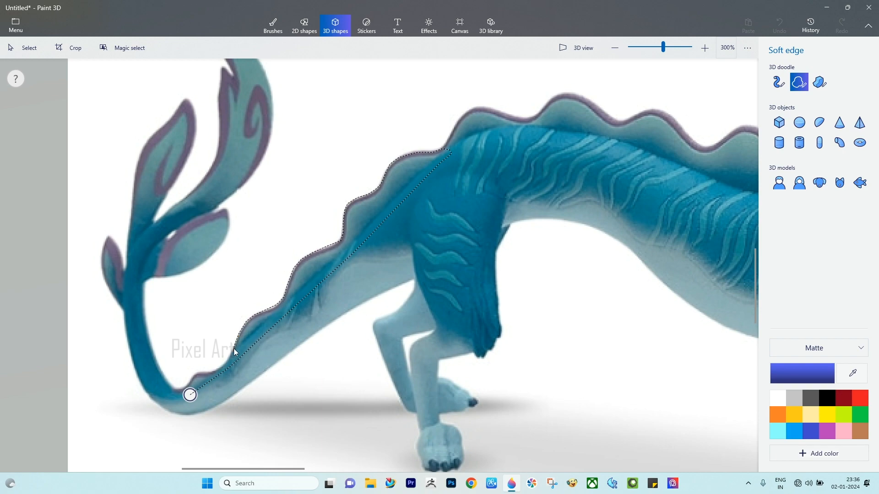
left_click(190, 394)
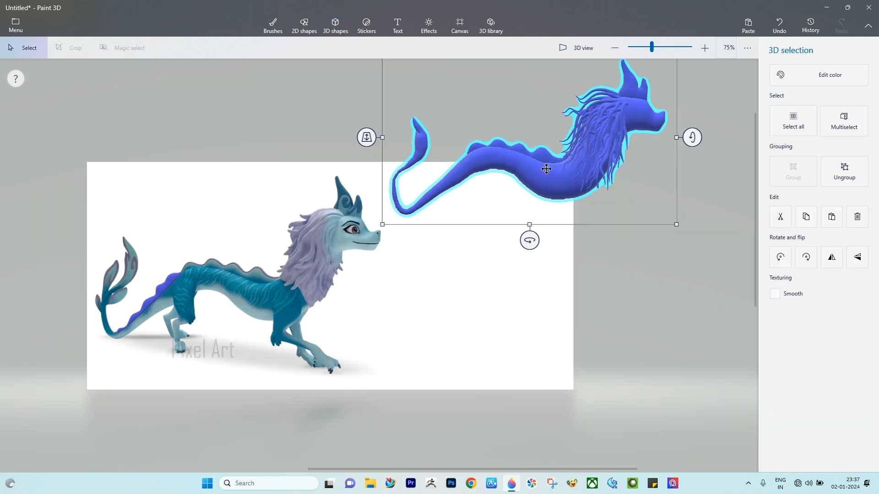
left_click_drag(547, 169, 270, 287)
left_click_drag(280, 263, 235, 262)
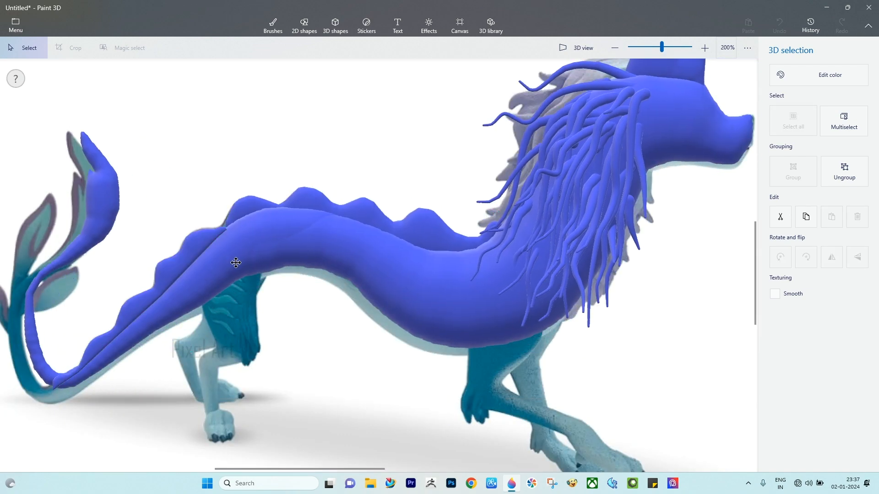
left_click(280, 185)
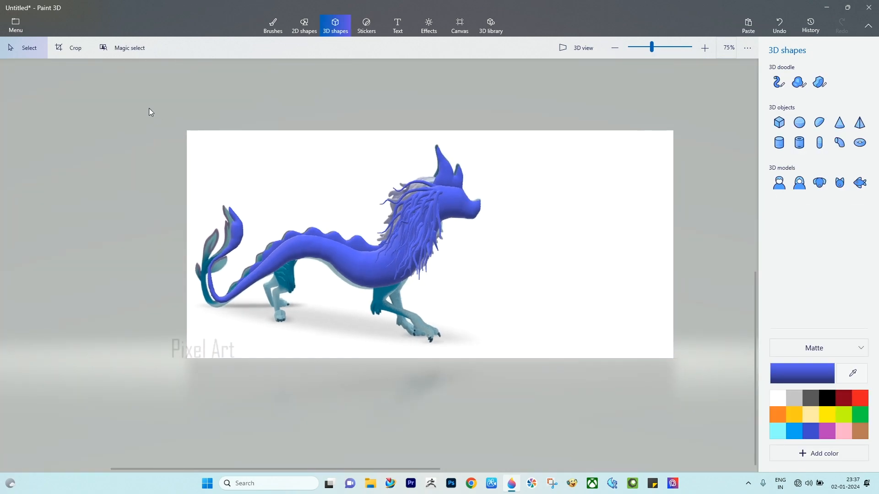
Group the tail ridge with the dragon and move the whole group beside the reference dragon.
left_click_drag(149, 110, 549, 384)
left_click(795, 177)
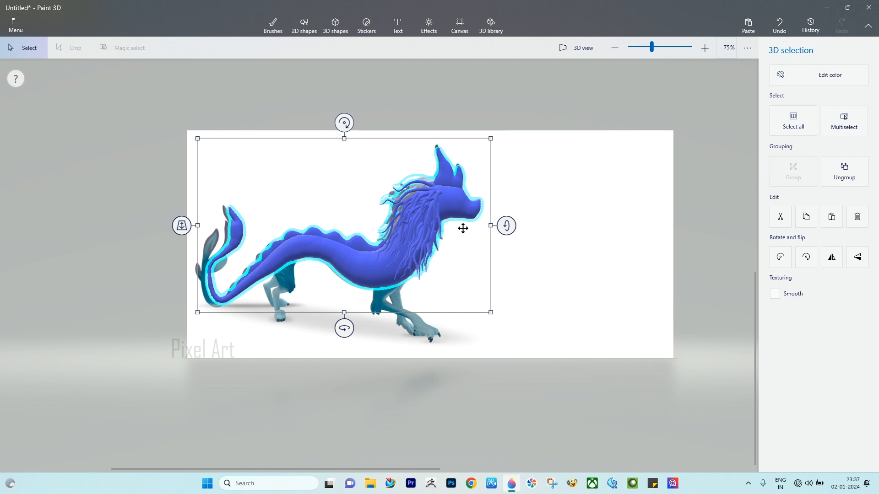
scroll(314, 272, "up", 2, "ctrl")
scroll(315, 272, "down", 2, "ctrl")
left_click_drag(339, 269, 622, 234)
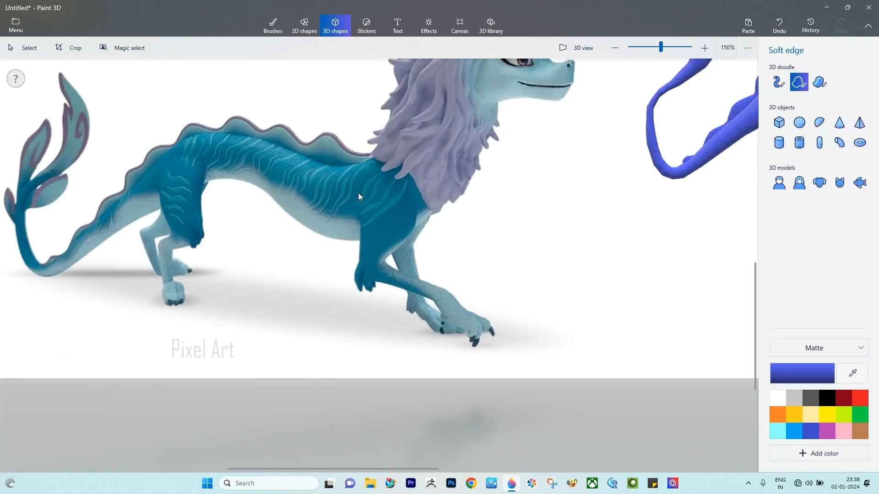
Trace the near front leg and the base of its paw as two shapes with the Soft edge doodle.
left_click(359, 190)
left_click(359, 189)
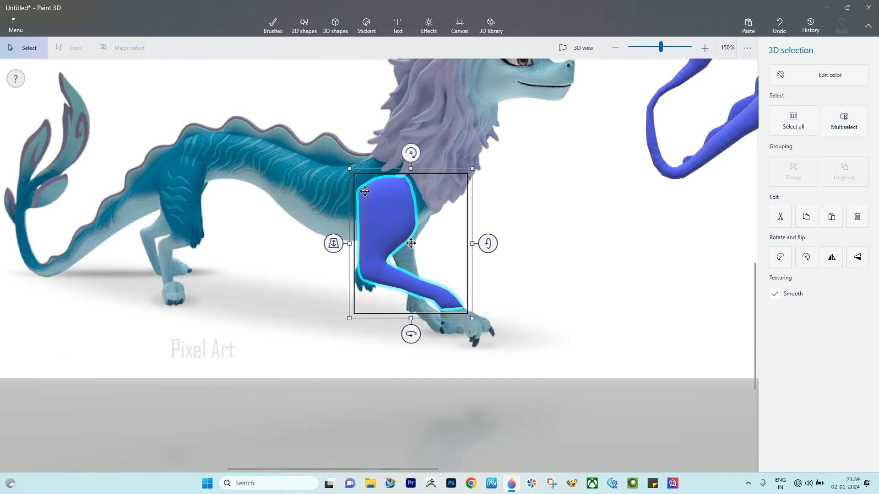
left_click(443, 309)
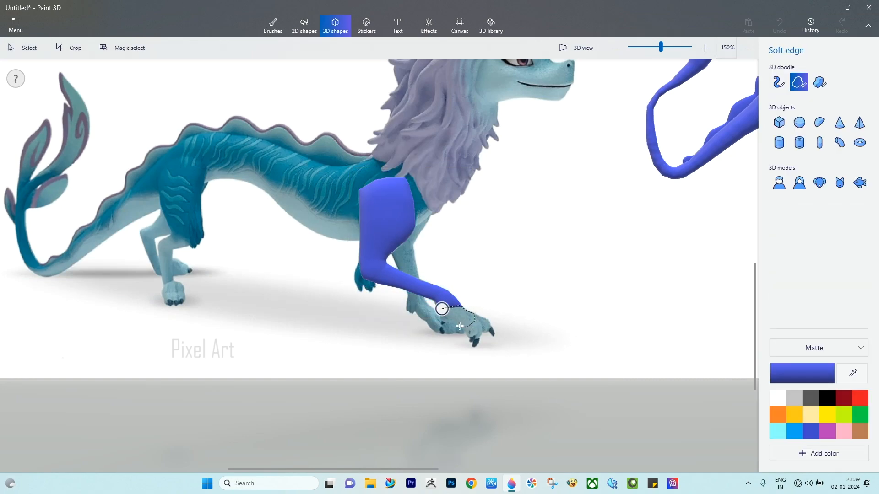
left_click(442, 309)
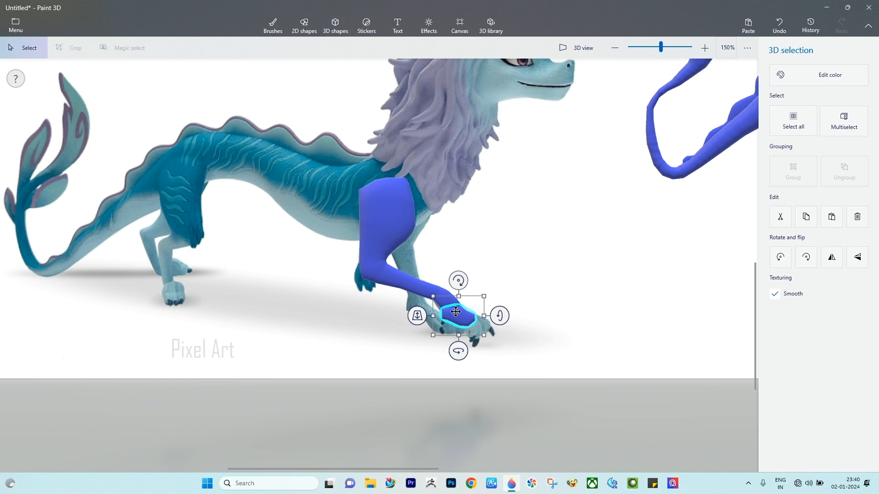
Adjust the paw's depth, turn the front leg to its front view and widen the leg.
mouse_move(417, 315)
left_mouse_down()
mouse_move(416, 301)
mouse_move(409, 314)
left_mouse_up()
left_click_drag(471, 316, 441, 314)
left_click_drag(370, 339, 304, 336)
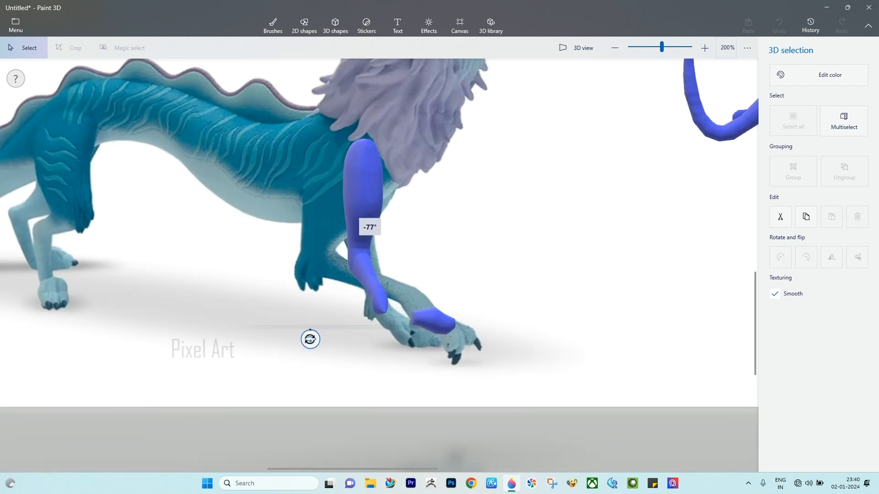
left_click_drag(412, 226, 428, 228)
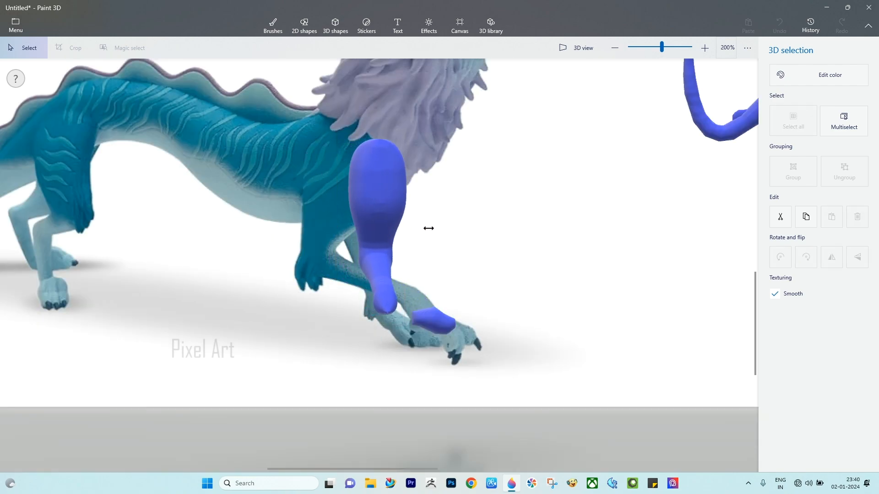
Turn the paw to its front view and narrow it to fit centred under the end of the leg.
left_click_drag(306, 349, 301, 346)
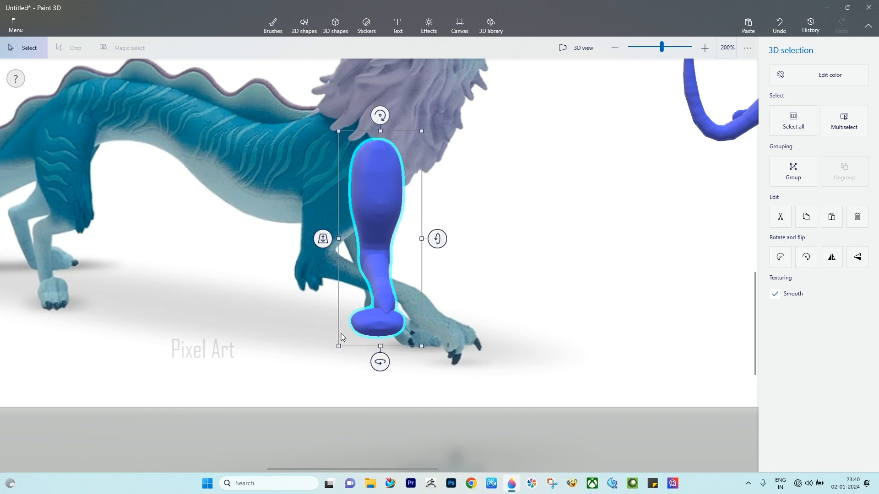
left_click(373, 322)
left_click_drag(372, 321, 412, 324)
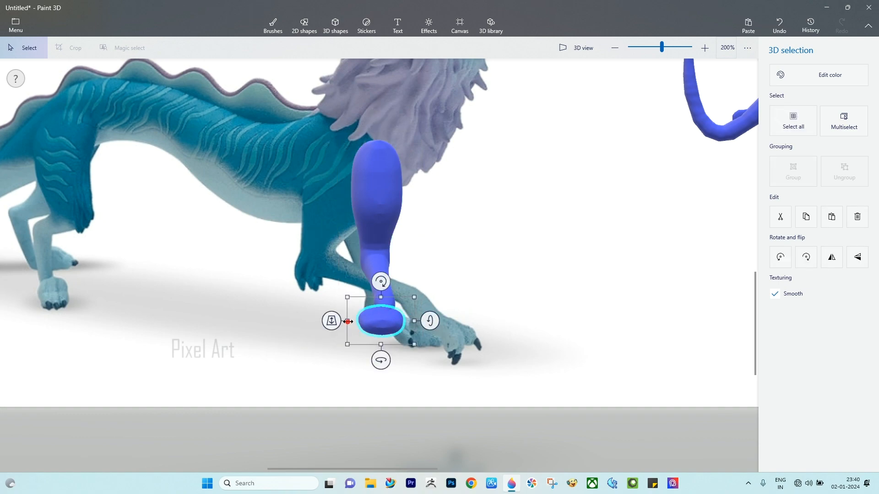
left_click_drag(348, 322, 359, 315)
Select the leg together with its paw and turn them back to the side view.
left_click(317, 174)
left_click_drag(281, 118, 480, 366)
left_click_drag(379, 361, 409, 346)
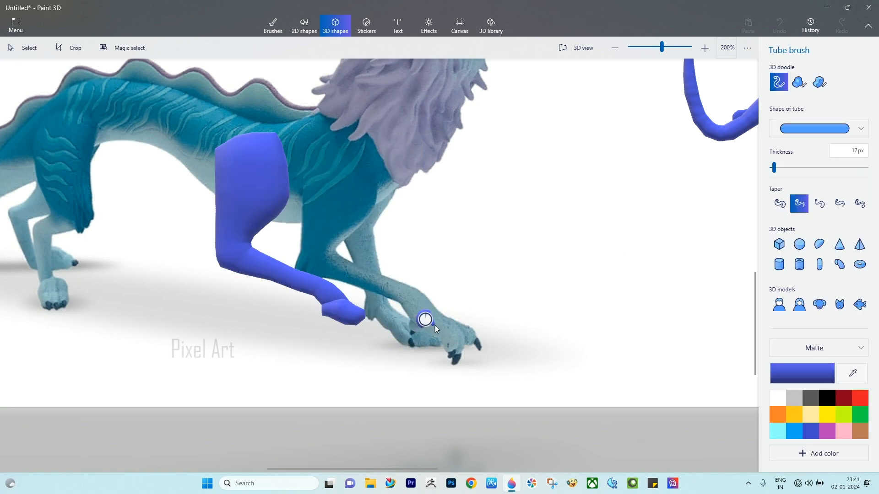
Draw two curved toes over the reference paw with the untapered Tube brush at 17 px thickness.
mouse_move(434, 326)
left_mouse_down()
mouse_move(451, 332)
mouse_move(450, 344)
left_mouse_up()
key("Delete")
left_click(783, 204)
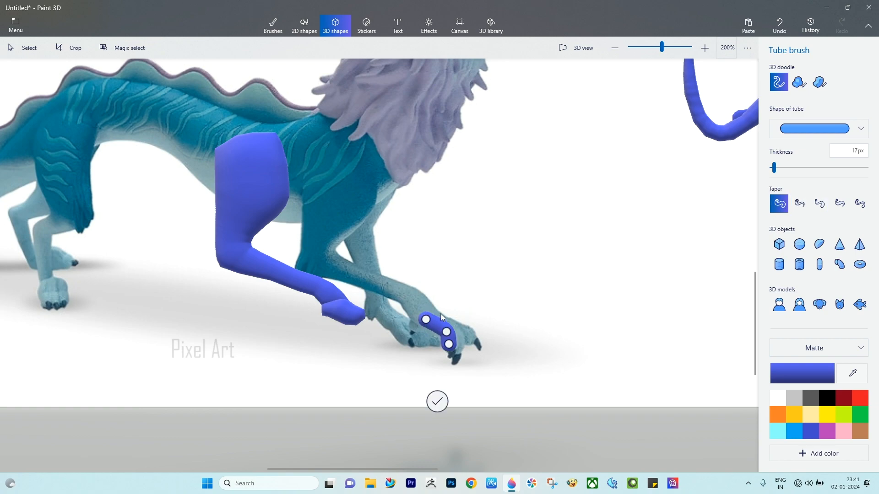
left_click(437, 402)
left_click(623, 211)
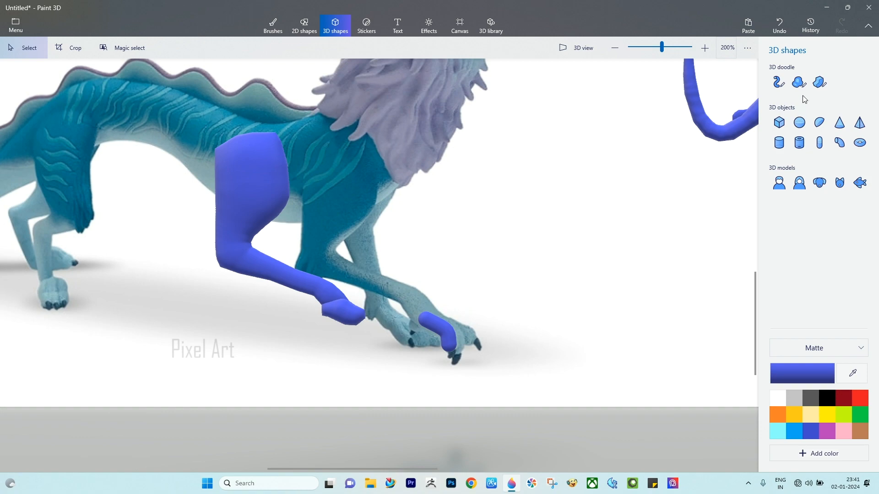
left_click(779, 82)
left_click_drag(439, 314, 479, 345)
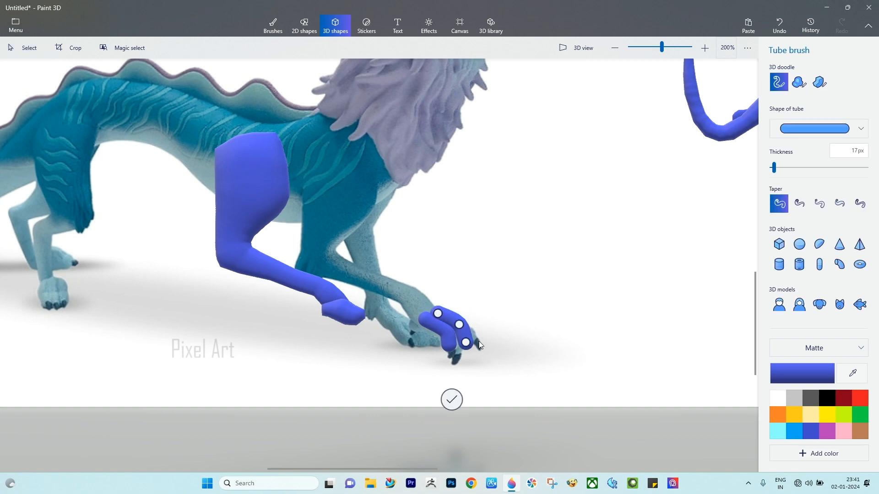
left_click(452, 402)
left_click(503, 296)
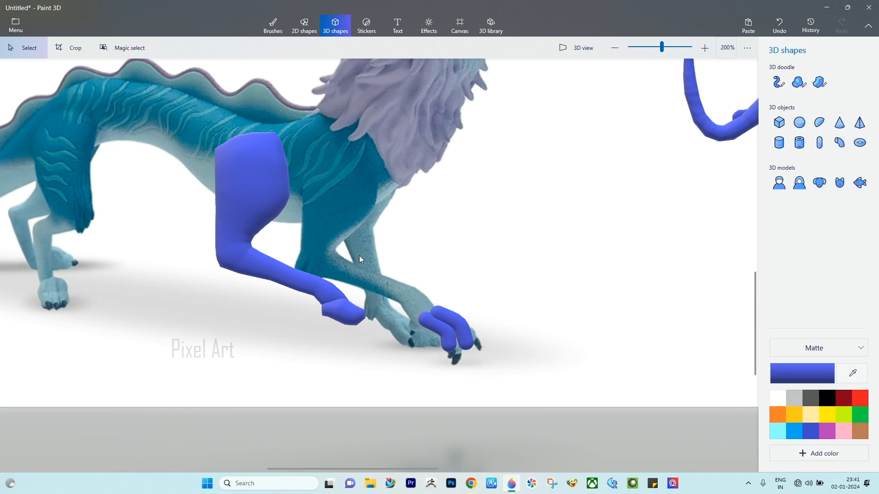
Move the leg so its paw meets the toes and turn all the leg parts to the front view.
left_click_drag(359, 257, 518, 367)
left_click_drag(303, 292, 390, 303)
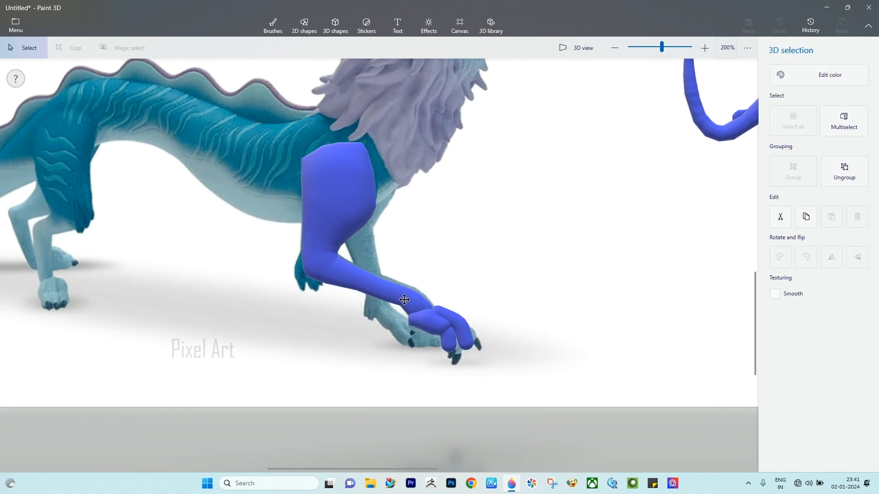
left_click(381, 303)
left_click_drag(251, 107, 575, 351)
left_click_drag(386, 375, 332, 372)
Separate the two toes and fit one to the outer front of the paw, adjusting its angle and depth.
scroll(401, 329, "up", 2)
left_click(400, 321)
left_click_drag(400, 322, 444, 333)
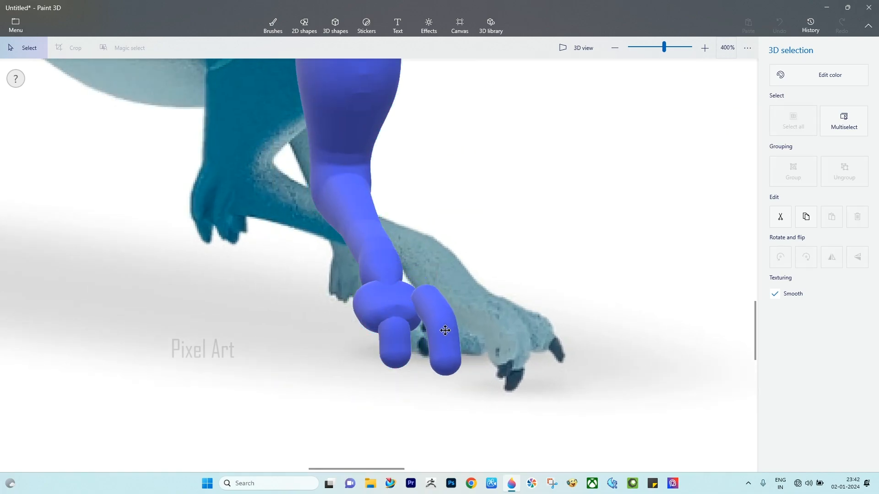
left_click(396, 347)
left_click_drag(397, 347, 395, 362)
left_click_drag(333, 342, 335, 373)
left_click_drag(423, 291, 416, 311)
left_click_drag(386, 345, 390, 332)
left_click_drag(341, 343, 342, 328)
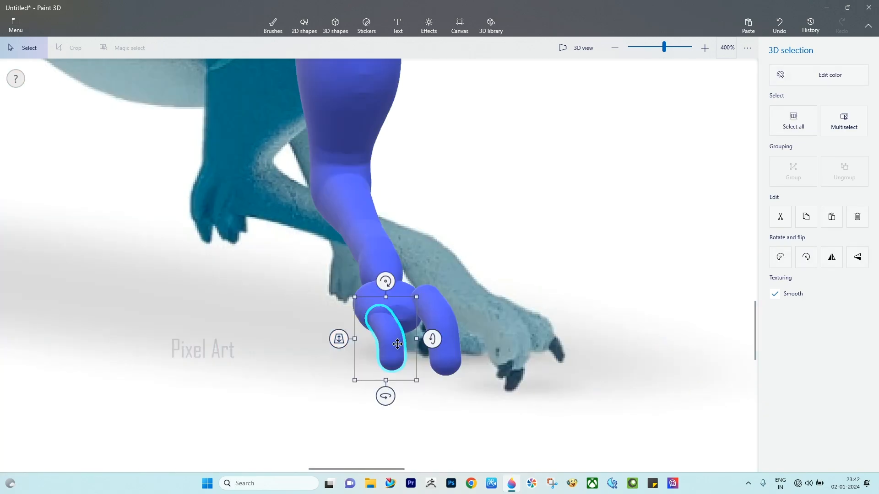
left_click_drag(398, 343, 393, 338)
Shrink the other toe and place it at the front of the paw beside the fitted toe.
left_click(436, 315)
left_click_drag(476, 274, 445, 302)
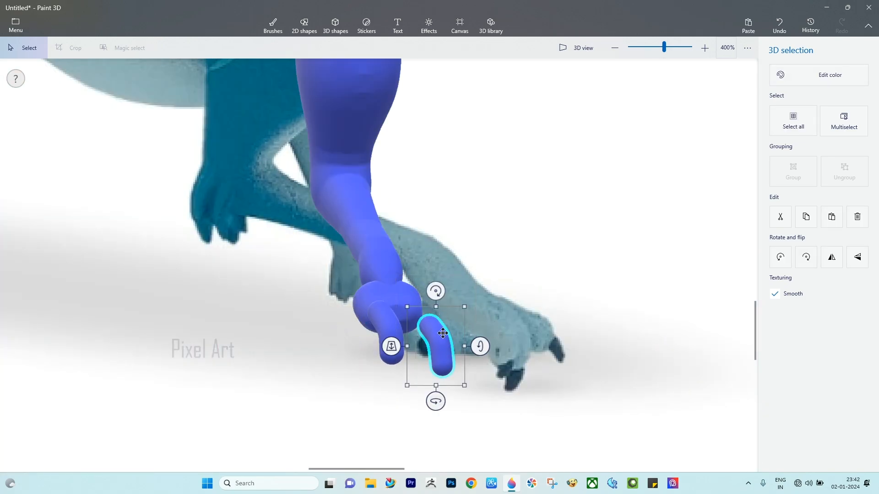
left_click_drag(442, 340, 374, 320)
left_click_drag(413, 332, 412, 335)
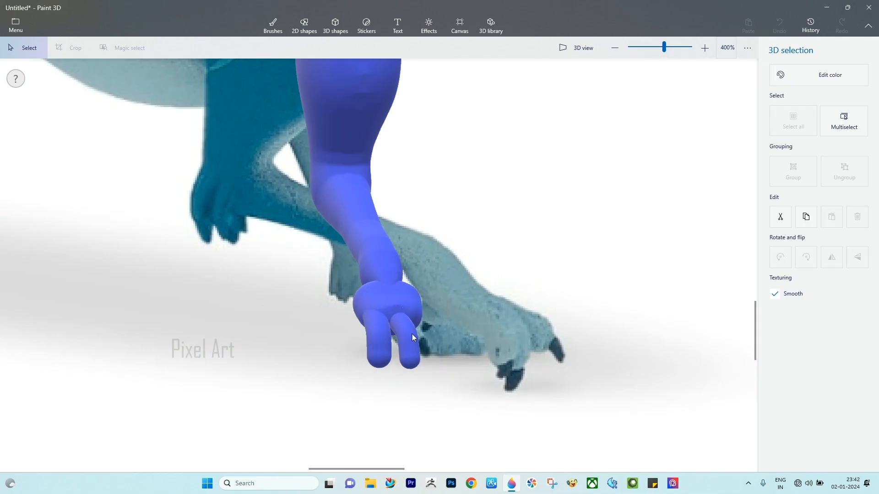
Duplicate the second toe and fit the copy to the paw as a third toe, adjusting its rotation and position.
right_click(412, 335)
left_click(471, 198)
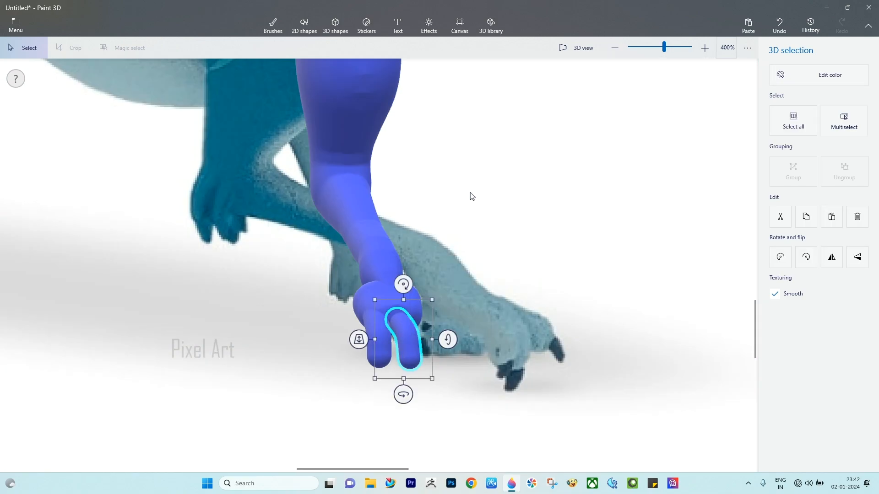
right_click(473, 197)
left_click(510, 251)
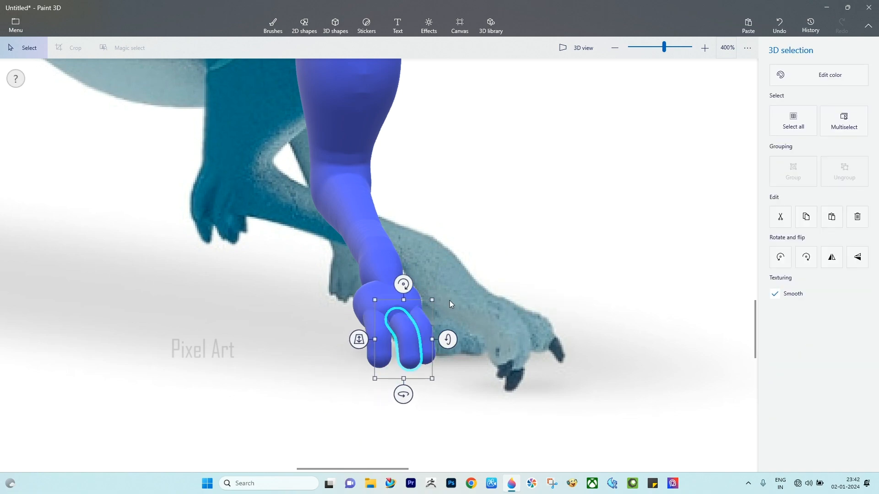
left_click(431, 326)
left_click_drag(419, 389, 426, 386)
left_click_drag(472, 335, 437, 342)
mouse_move(371, 335)
left_mouse_down()
mouse_move(371, 320)
mouse_move(371, 333)
left_mouse_up()
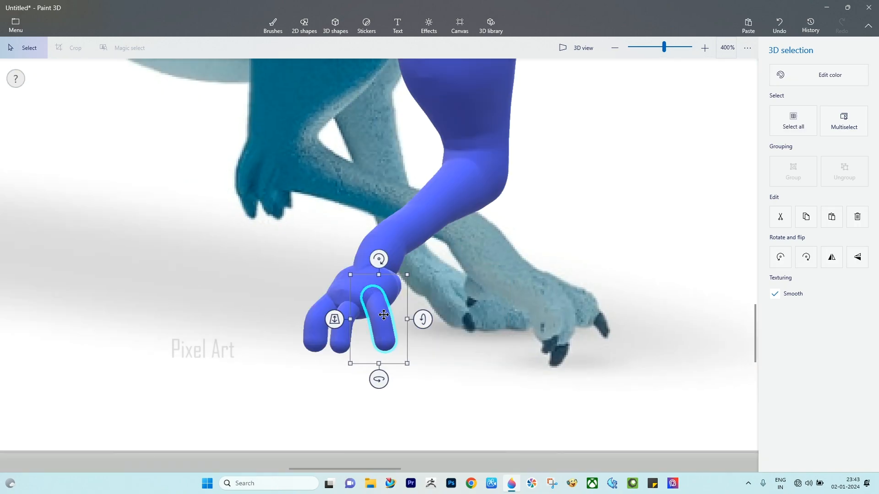
left_click_drag(386, 313, 383, 316)
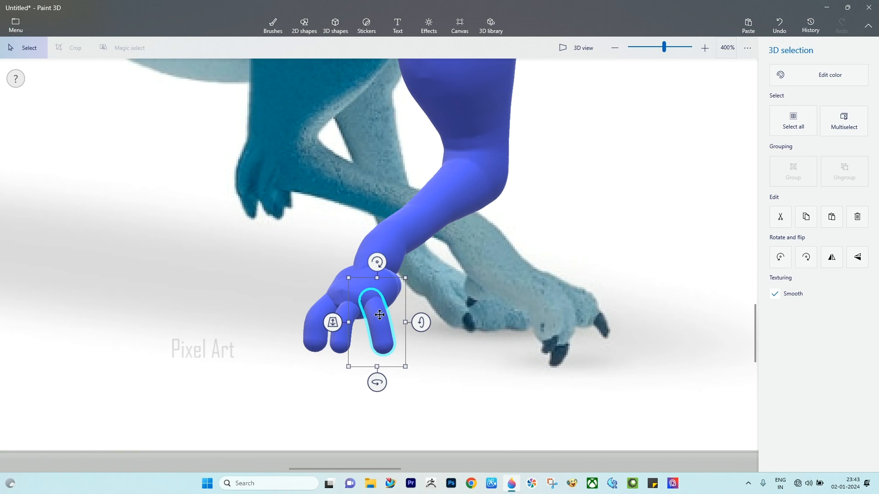
Duplicate the third toe and attach the copy to the paw's inner side as a fourth toe angled outward.
right_click(380, 315)
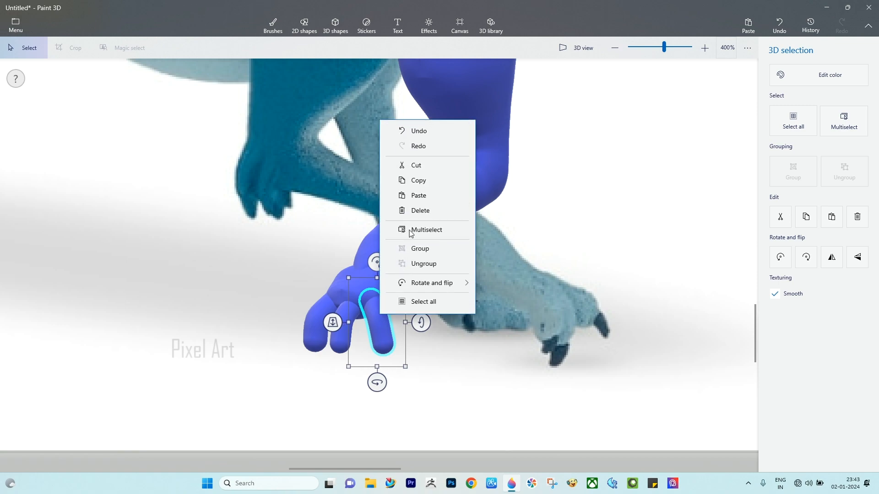
left_click(421, 180)
right_click(438, 286)
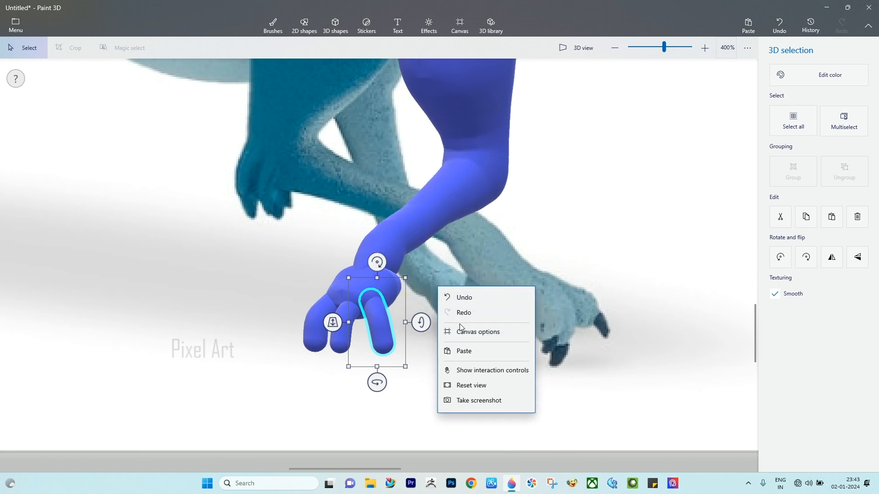
left_click(462, 351)
left_click_drag(390, 328, 417, 317)
mouse_move(413, 366)
left_mouse_down()
mouse_move(433, 361)
mouse_move(428, 367)
left_mouse_up()
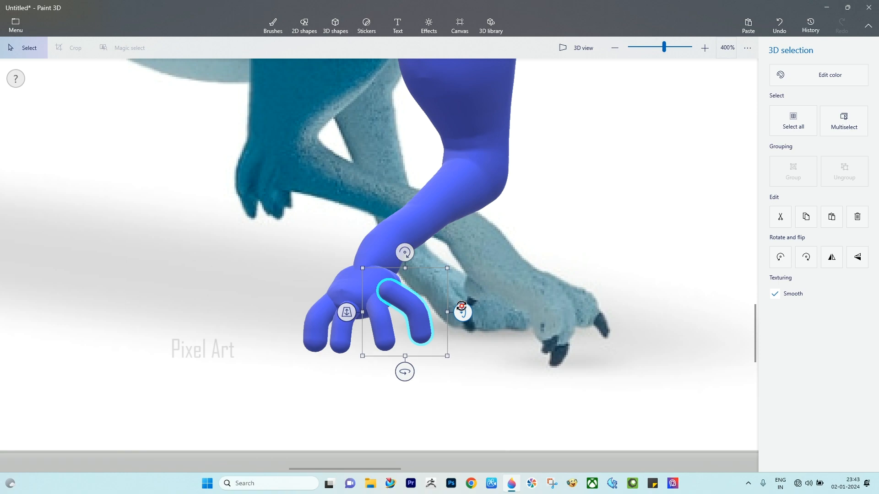
left_click_drag(405, 252, 401, 281)
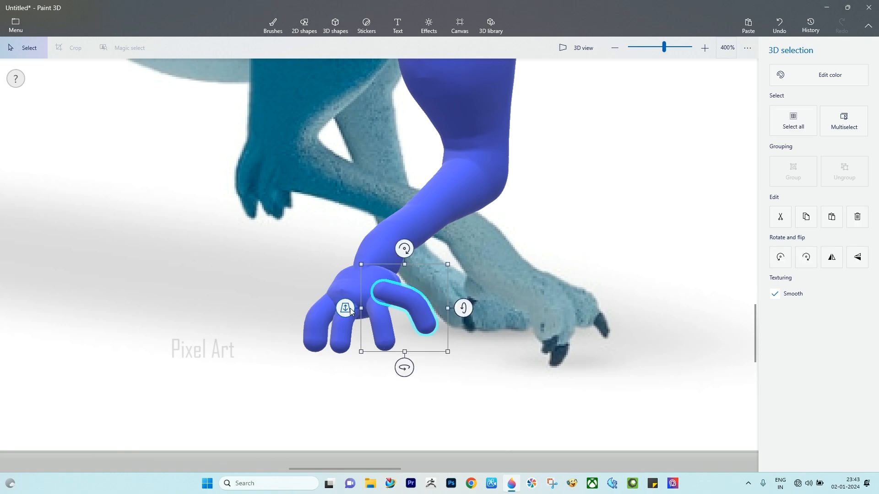
left_click_drag(345, 308, 345, 278)
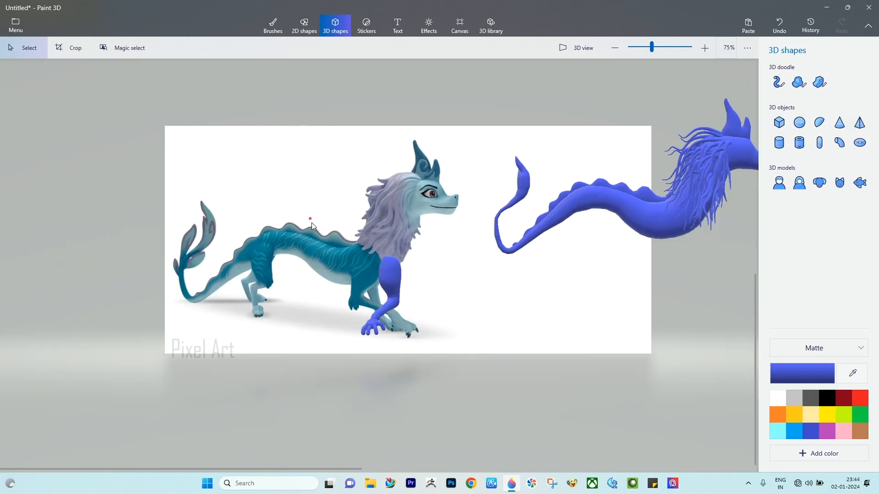
Select all parts of the front leg, including the paw and four toes, and group them.
left_click_drag(312, 226, 429, 345)
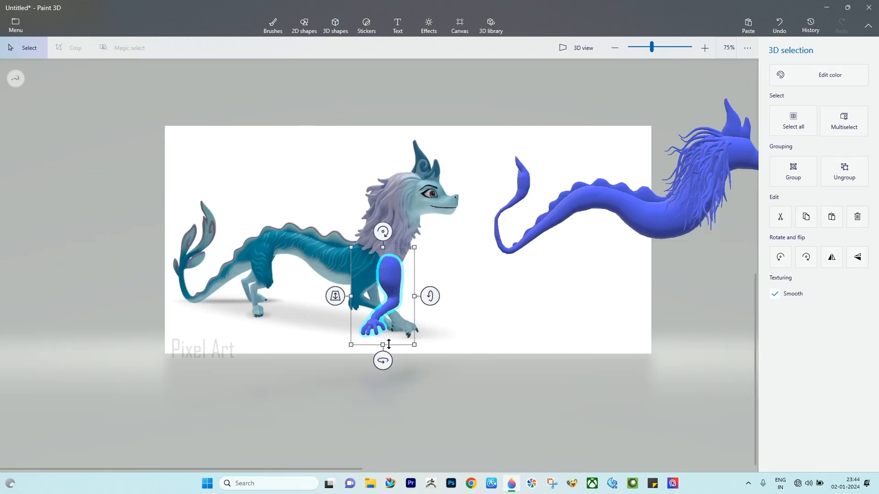
scroll(388, 344, "up", 2)
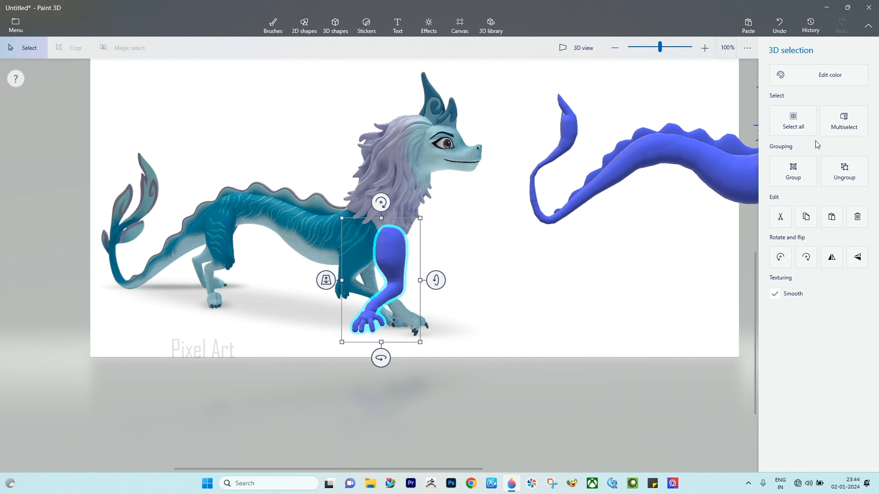
left_click(793, 171)
scroll(368, 331, "up", 2)
scroll(366, 338, "up", 3)
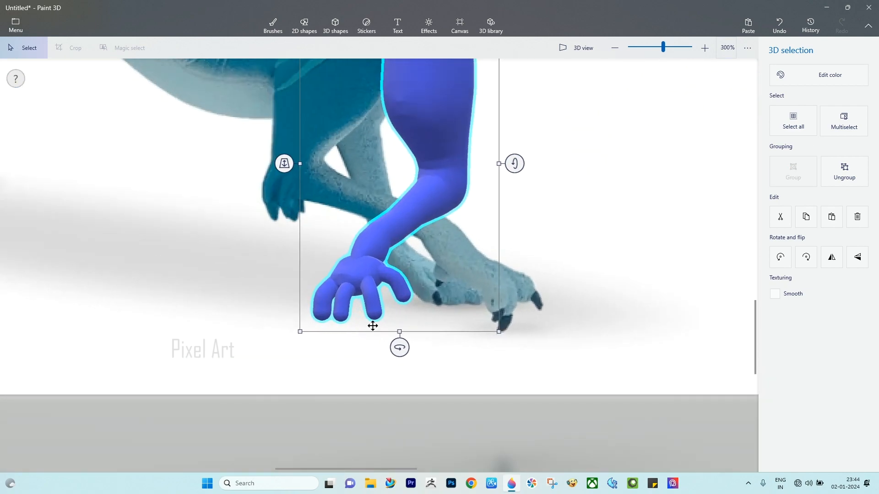
Turn the grouped front leg about the vertical axis to side view and place it over the reference's front leg.
left_click_drag(400, 348, 504, 347)
scroll(374, 348, "down", 2)
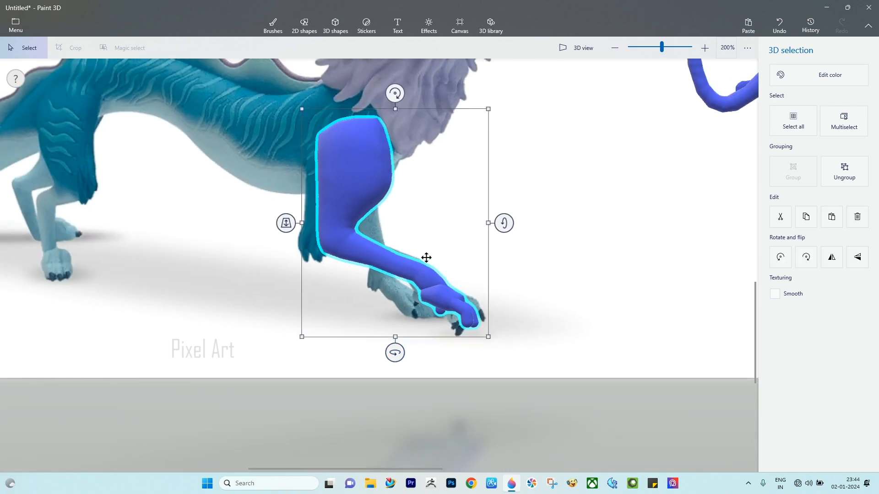
left_click_drag(405, 256, 394, 256)
left_click_drag(412, 293, 419, 293)
Move the dragon body from beside the reference onto it, aligning the shoulder with the modelled front leg.
scroll(341, 359, "down", 4)
left_click(592, 244)
scroll(451, 247, "up", 1)
scroll(451, 247, "down", 1)
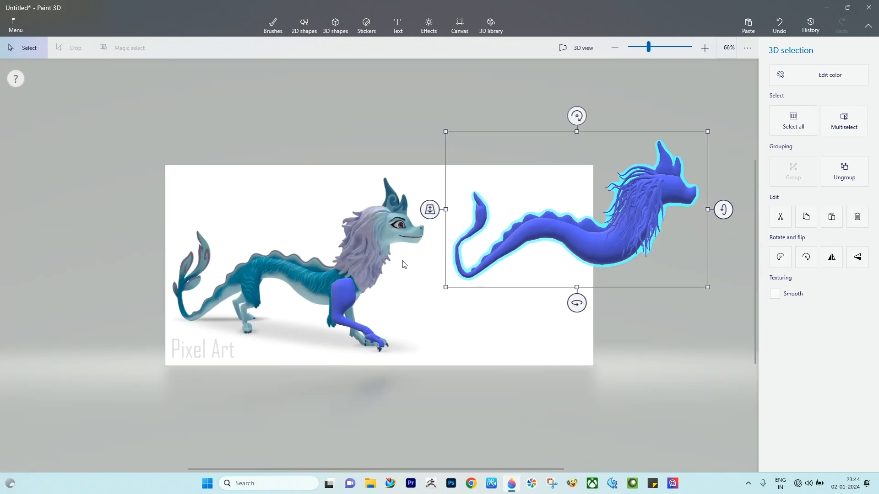
scroll(327, 261, "up", 3)
scroll(328, 261, "down", 1)
left_click_drag(603, 236, 306, 268)
scroll(357, 261, "up", 3)
scroll(389, 236, "up", 2)
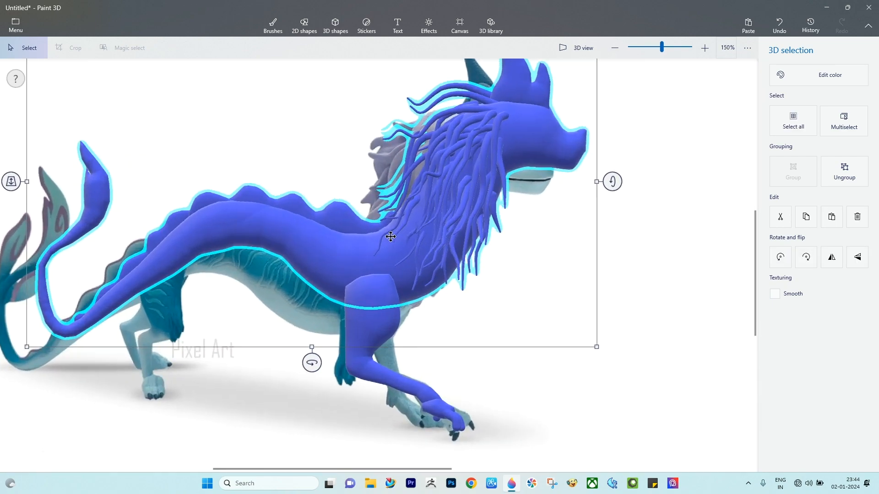
scroll(408, 238, "down", 1)
left_click_drag(411, 244, 379, 270)
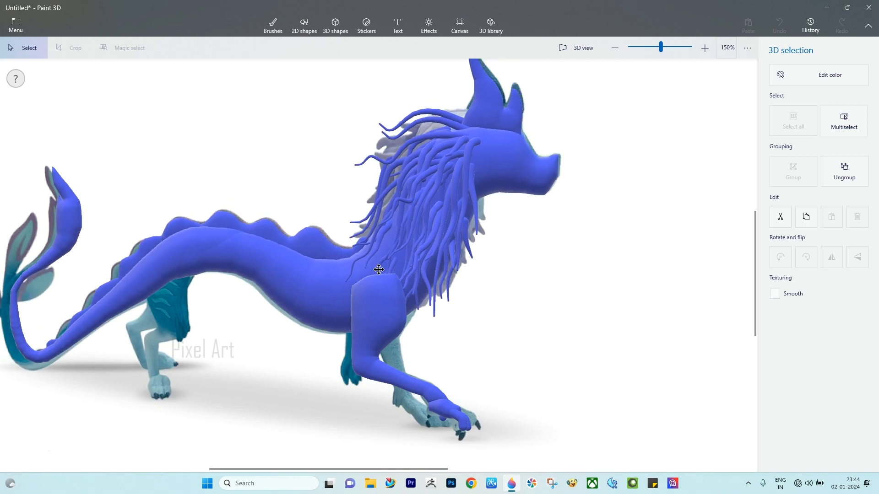
Adjust the front leg's depth so that its upper part sits against the dragon's shoulder.
left_click(376, 302)
scroll(331, 330, "up", 1)
left_click_drag(329, 364, 332, 306)
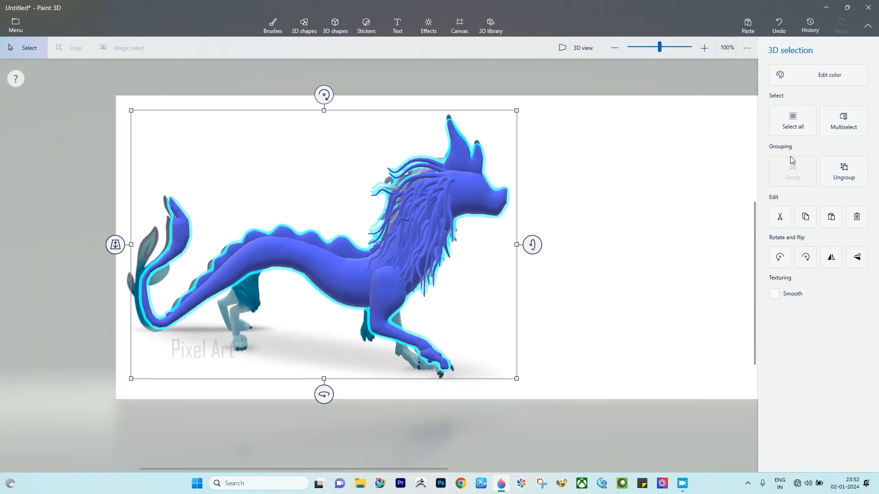
left_click(733, 204)
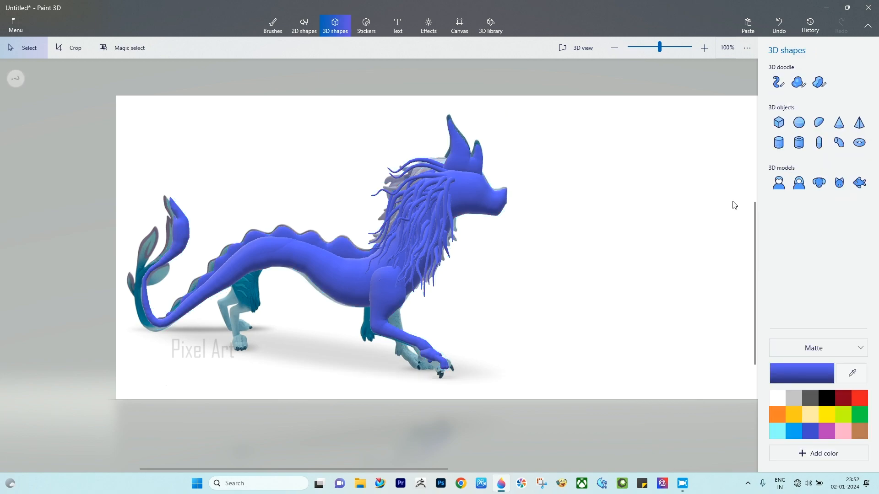
Duplicate the front leg and place the copy on the empty canvas area in front of the dragon.
left_click(387, 292)
right_click(387, 292)
left_click(422, 157)
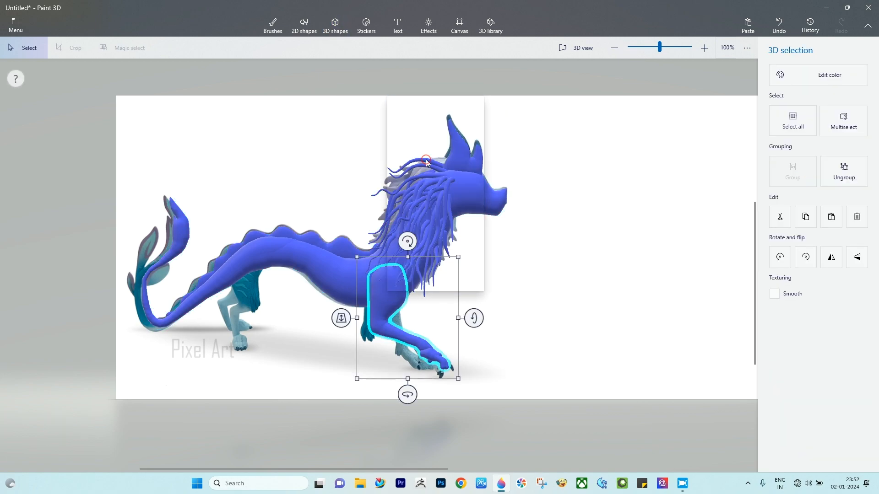
right_click(607, 158)
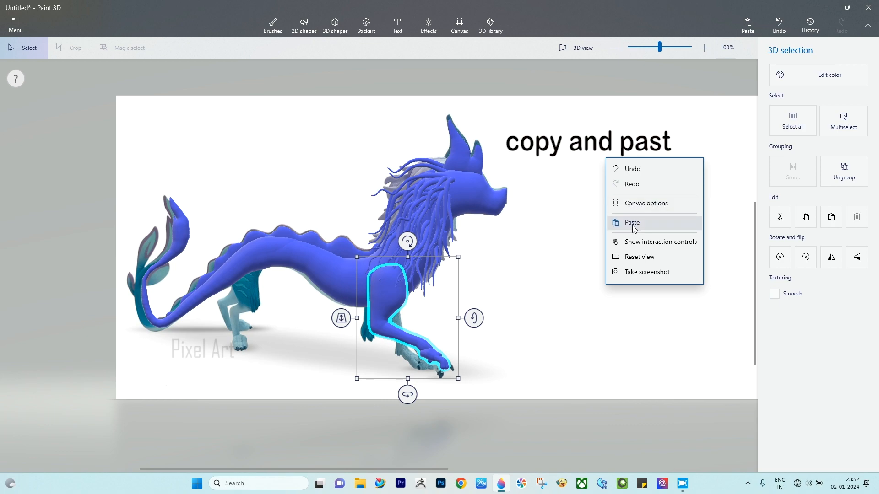
left_click(632, 223)
left_click_drag(393, 296, 558, 287)
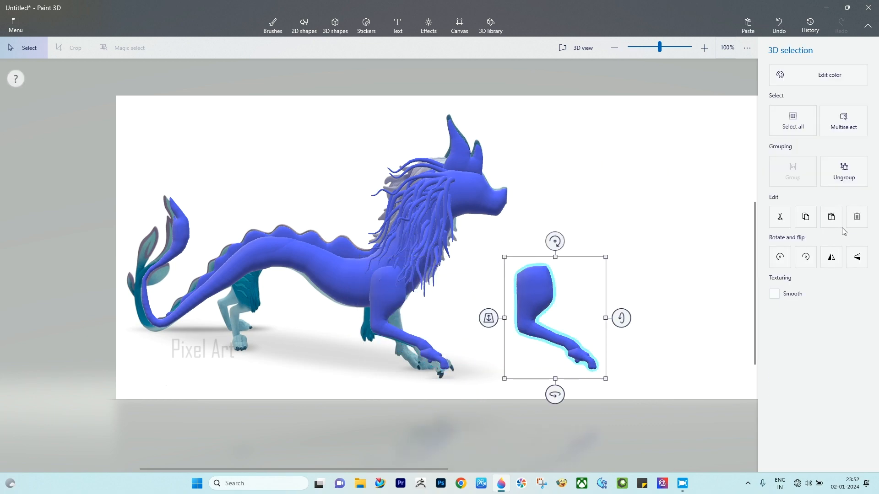
Flip the copied leg horizontally and turn it about the vertical axis so the paw points away from the dragon.
left_click(832, 258)
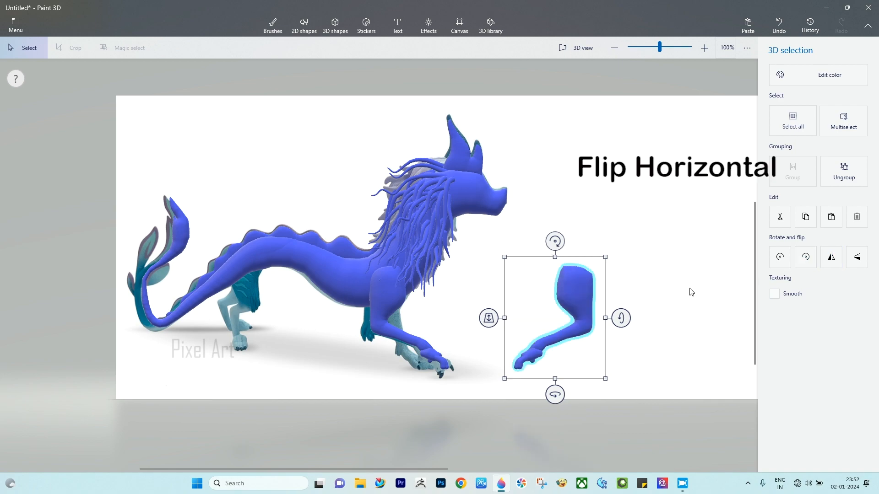
left_click_drag(556, 395, 638, 394)
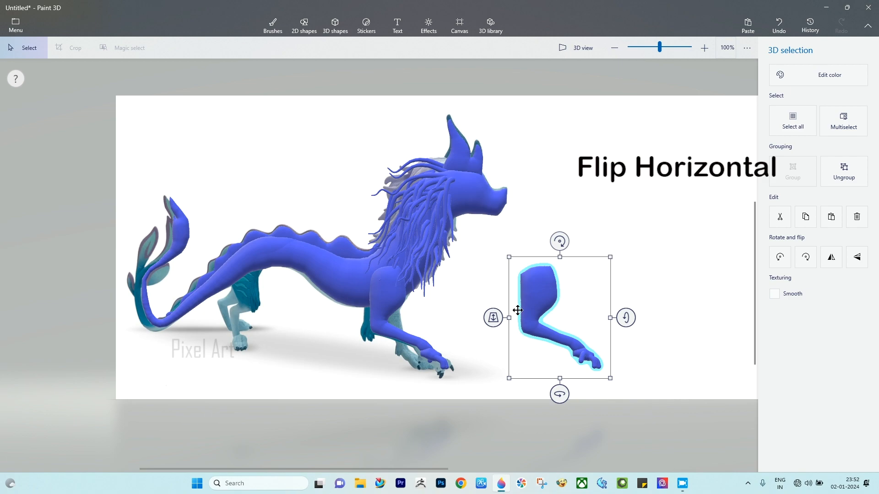
left_click(592, 228)
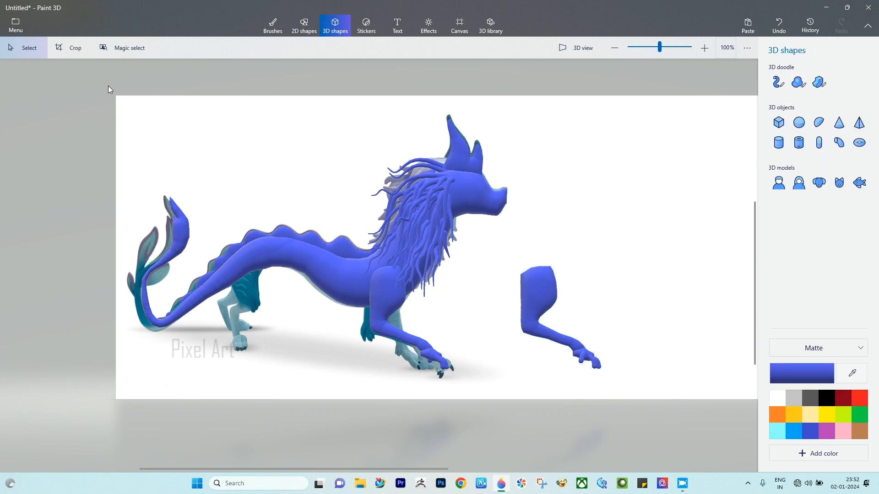
Select the dragon with its attached front leg and turn it around the vertical axis to expose its other side.
left_click_drag(110, 89, 515, 433)
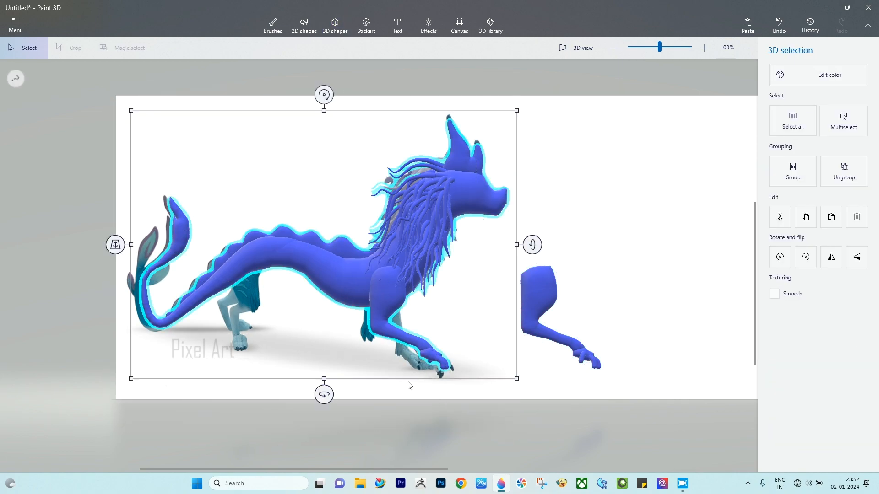
left_click_drag(324, 394, 208, 376)
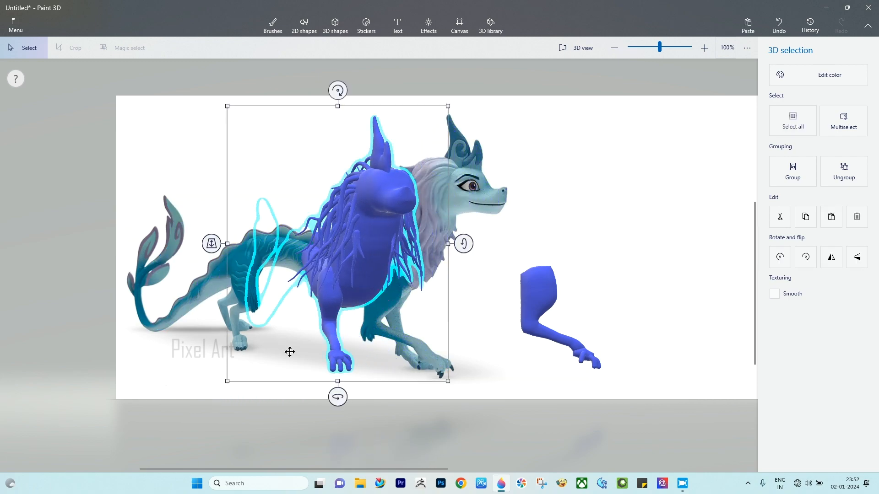
left_click_drag(338, 397, 212, 379)
Turn the mirrored leg to match the dragon's facing direction and place it on the bare shoulder.
left_click(542, 317)
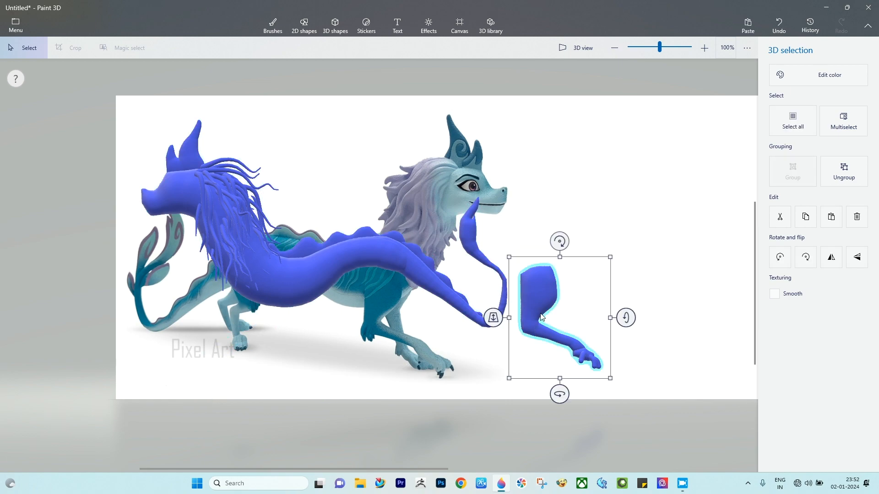
left_click_drag(560, 394, 476, 377)
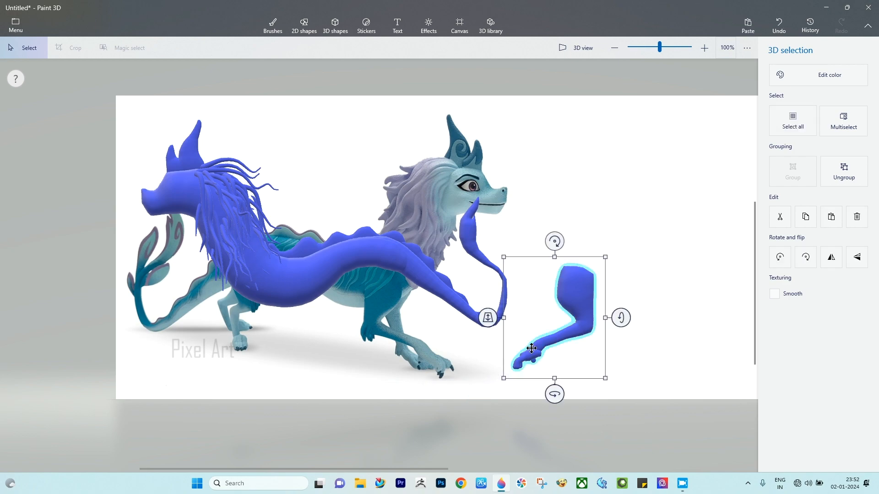
left_click_drag(587, 303, 281, 296)
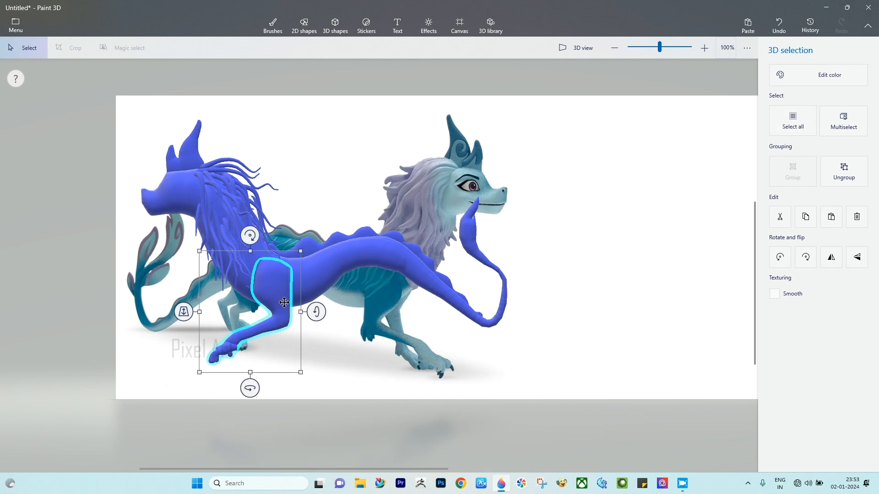
Fine-tune the mirrored leg's turn and depth at the shoulder, and rotate it about -18° on the z-axis.
left_click_drag(250, 393, 252, 388)
left_click_drag(185, 314, 215, 316)
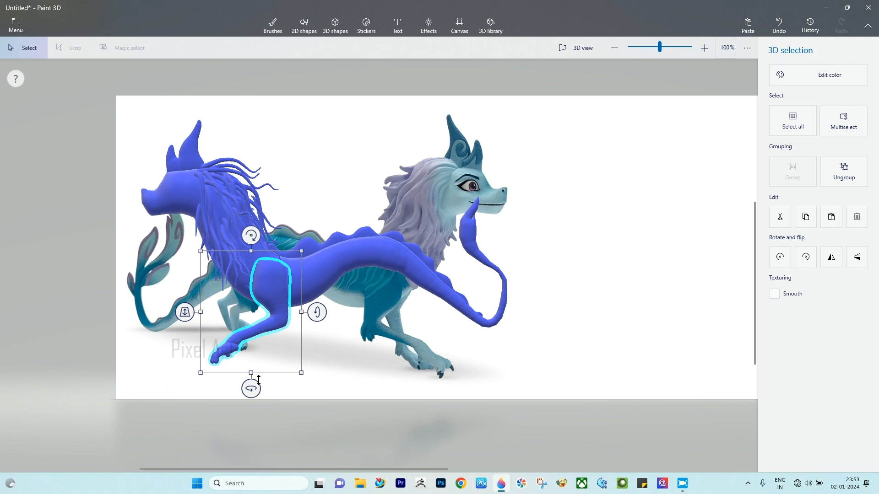
left_click_drag(250, 388, 253, 389)
left_click_drag(251, 236, 265, 250)
left_click_drag(265, 250, 225, 238)
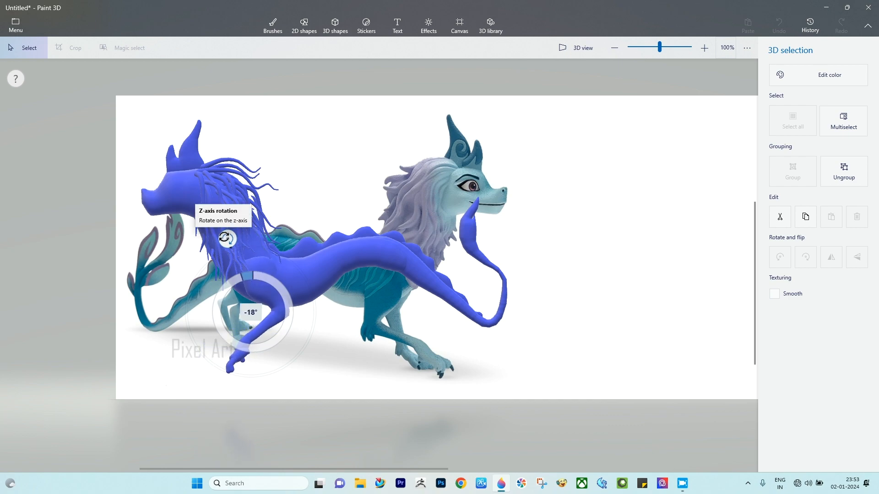
Group the dragon with both front legs, then turn the group back to its original facing direction and adjust its depth.
scroll(240, 288, "up", 5)
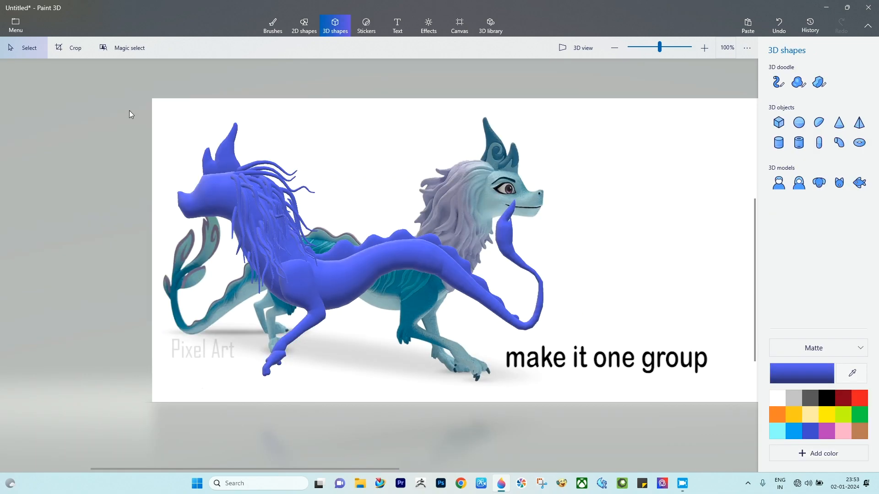
left_click_drag(83, 68, 584, 385)
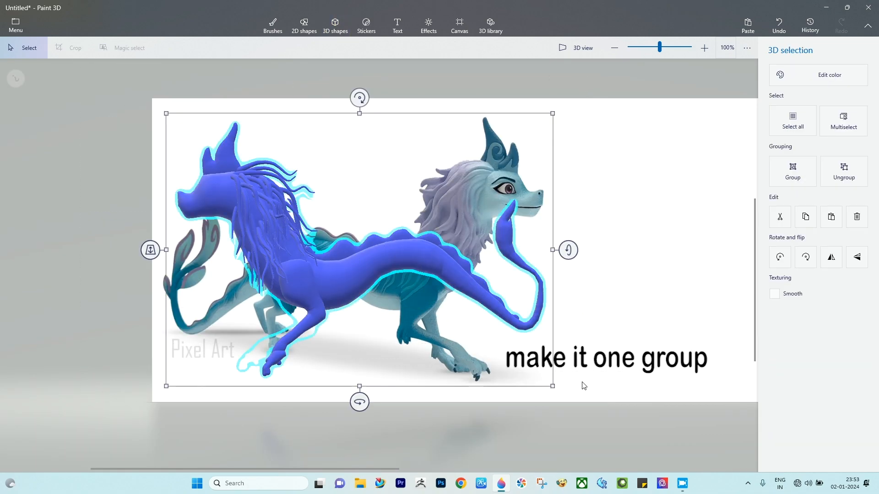
left_click(796, 173)
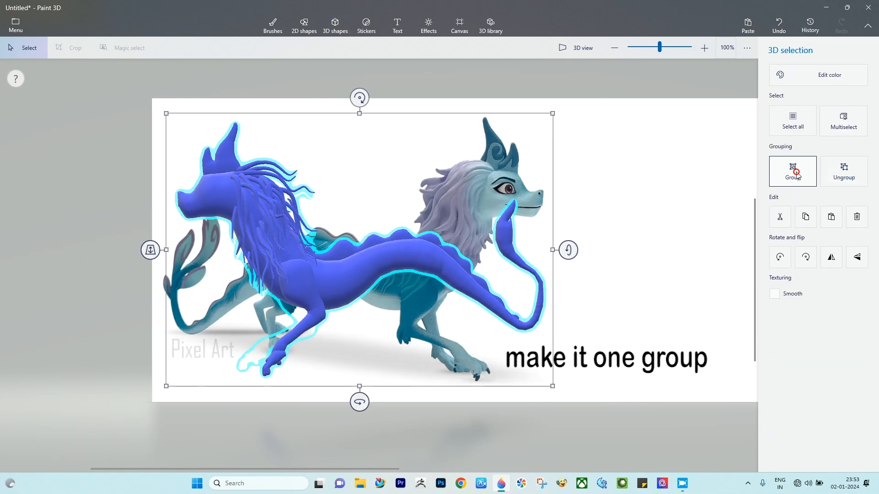
left_click_drag(360, 402, 735, 360)
left_click_drag(152, 253, 154, 303)
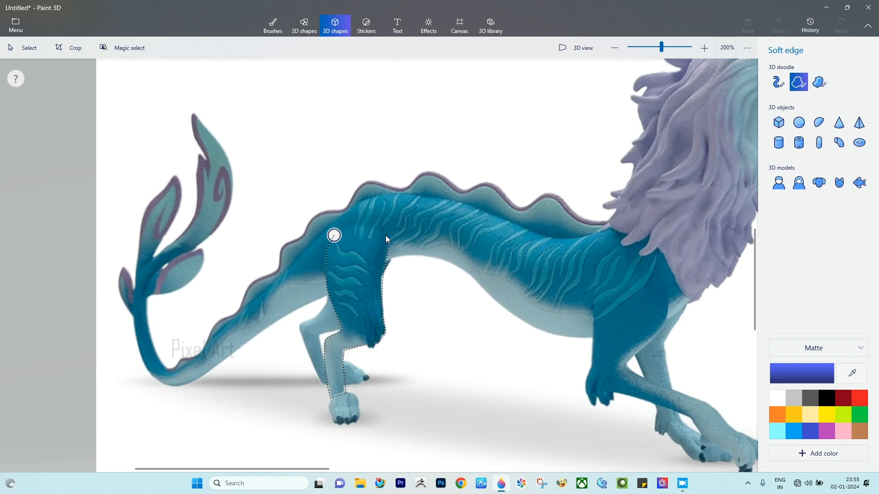
Outline the near hind leg over the reference as a Soft edge shape and thicken it sideways.
left_click_drag(347, 224, 333, 233)
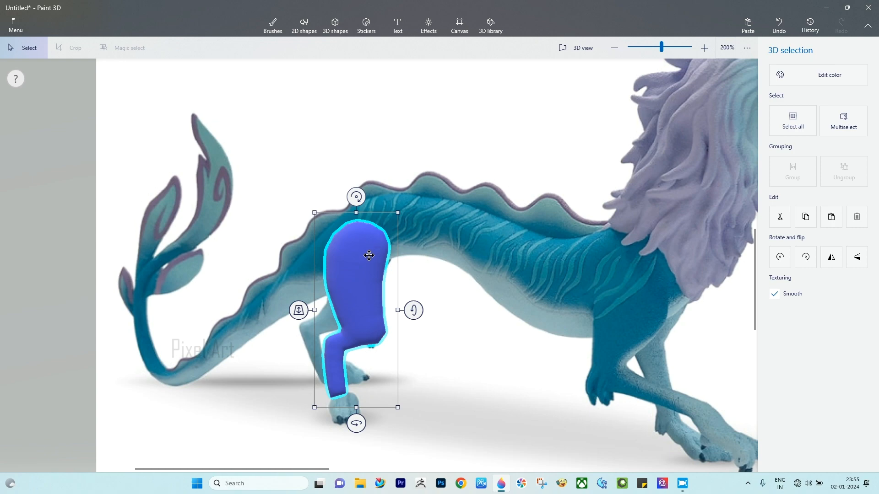
mouse_move(356, 424)
left_mouse_down()
mouse_move(320, 417)
mouse_move(357, 422)
mouse_move(358, 431)
left_mouse_up()
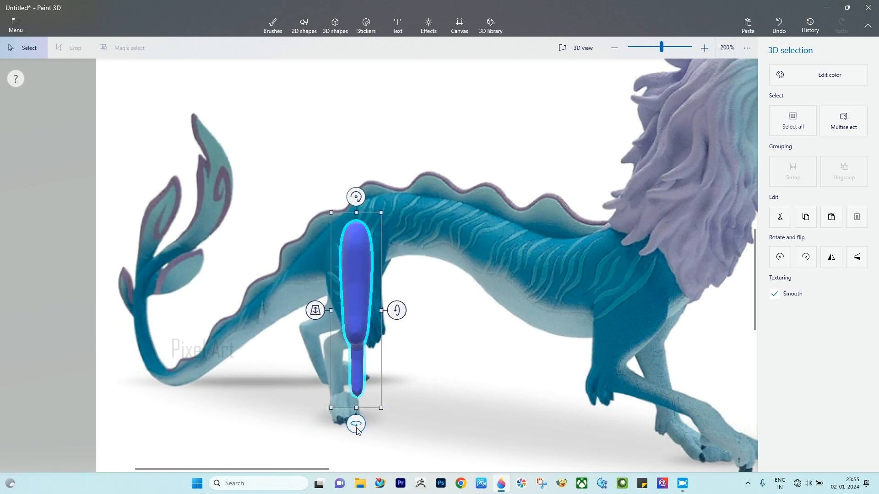
left_click_drag(388, 311, 413, 310)
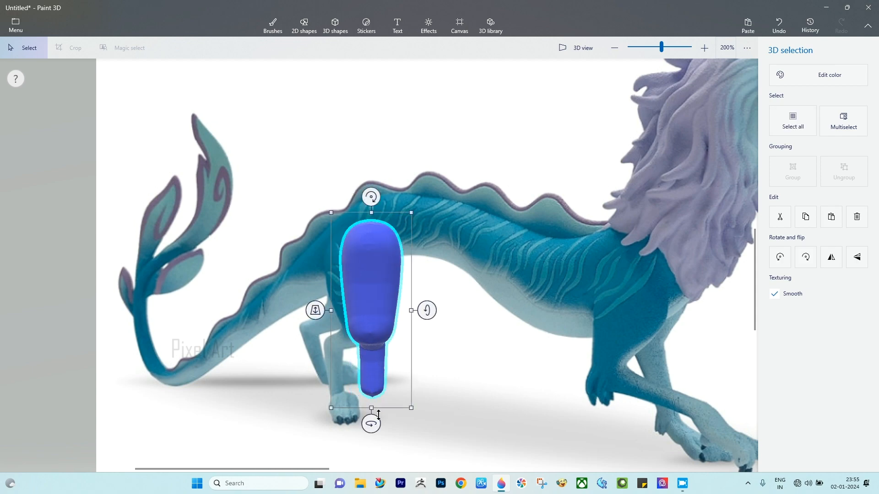
left_click_drag(372, 424, 380, 348)
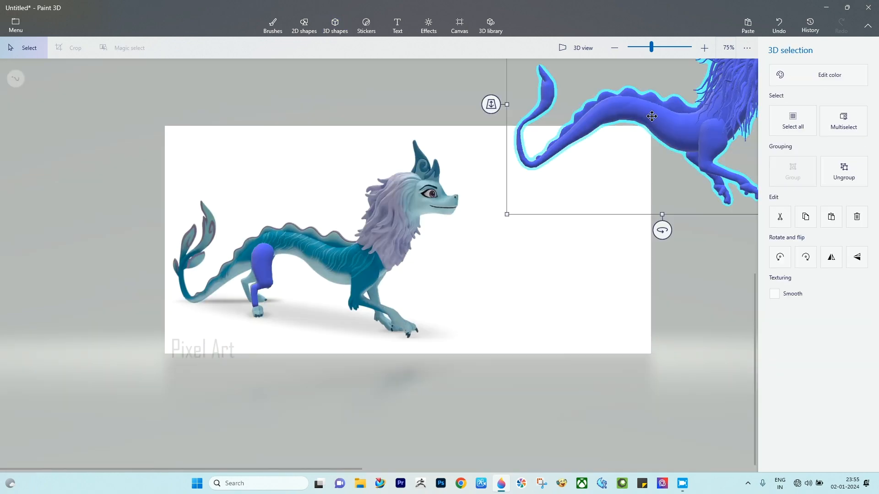
Move the grouped dragon back over the reference and adjust its depth so the hind leg meets the hip.
left_click_drag(651, 115, 313, 254)
left_click_drag(139, 236, 87, 69)
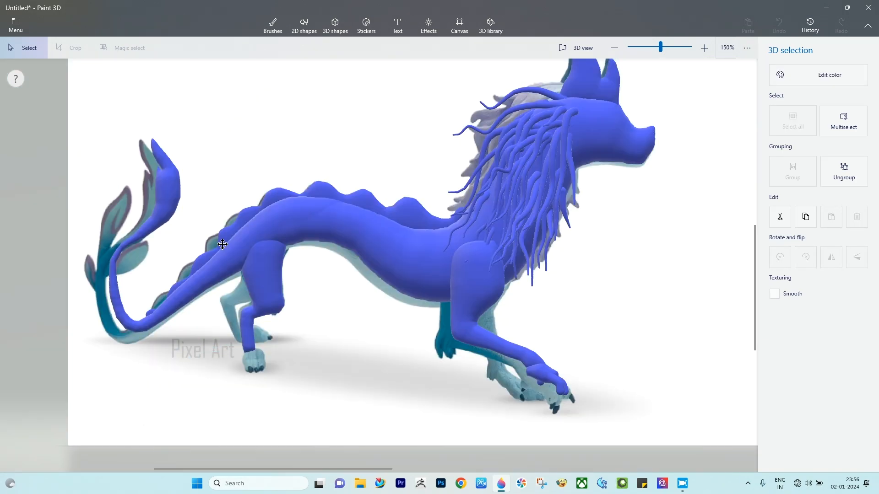
left_click_drag(222, 245, 221, 243)
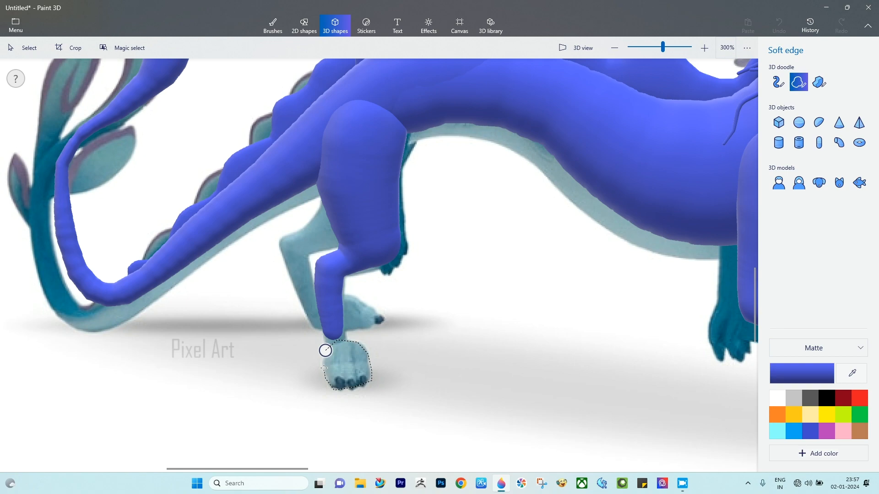
Outline the hind paw as a Soft edge shape, thicken it, and position it at the end of the hind leg.
left_click_drag(323, 367, 326, 351)
left_click_drag(349, 408, 373, 412)
mouse_move(378, 369)
left_mouse_down()
mouse_move(395, 368)
mouse_move(387, 368)
left_mouse_up()
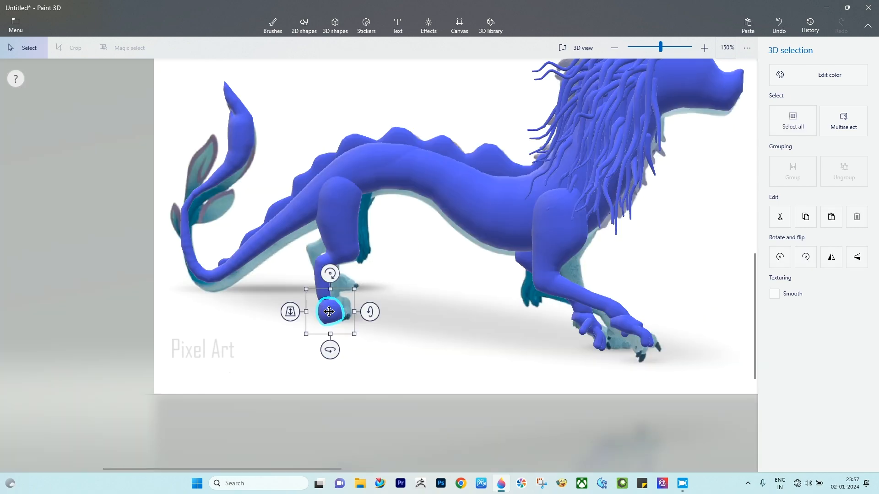
left_click_drag(328, 310, 331, 306)
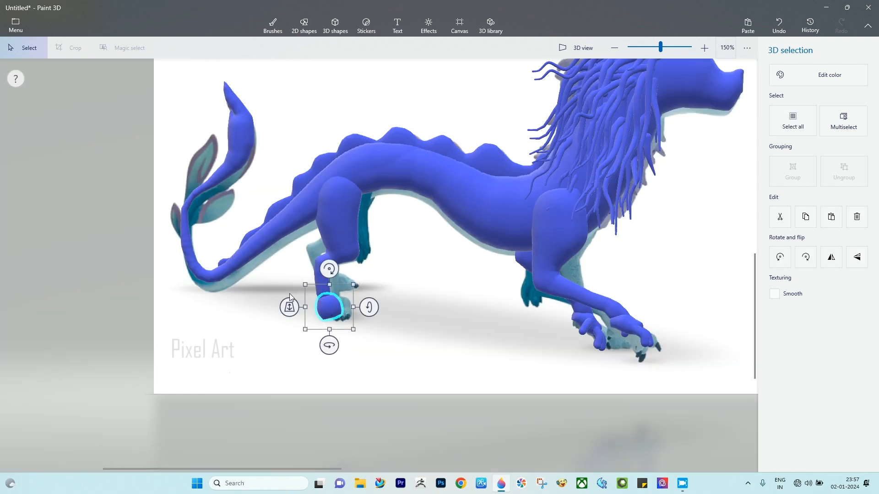
Make a bent toe beside the hind paw with the Tube brush at 17 px thickness.
scroll(367, 217, "down", 3)
scroll(367, 191, "down", 1)
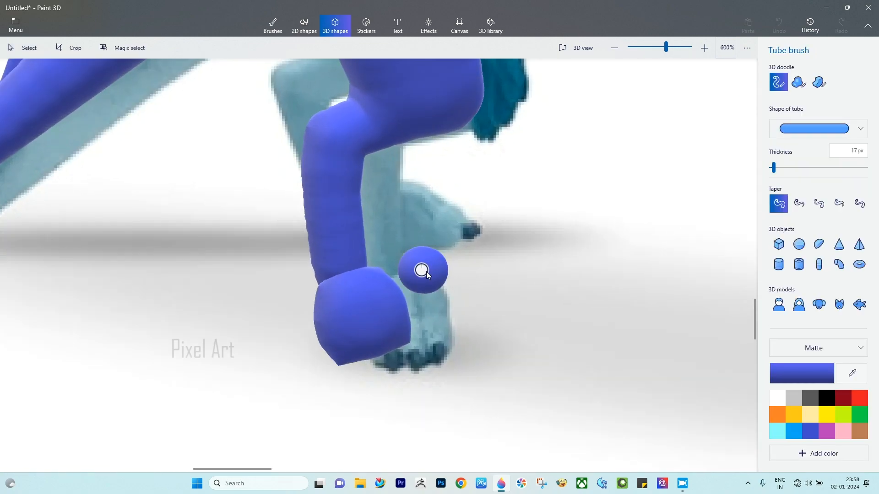
left_click_drag(447, 297, 449, 350)
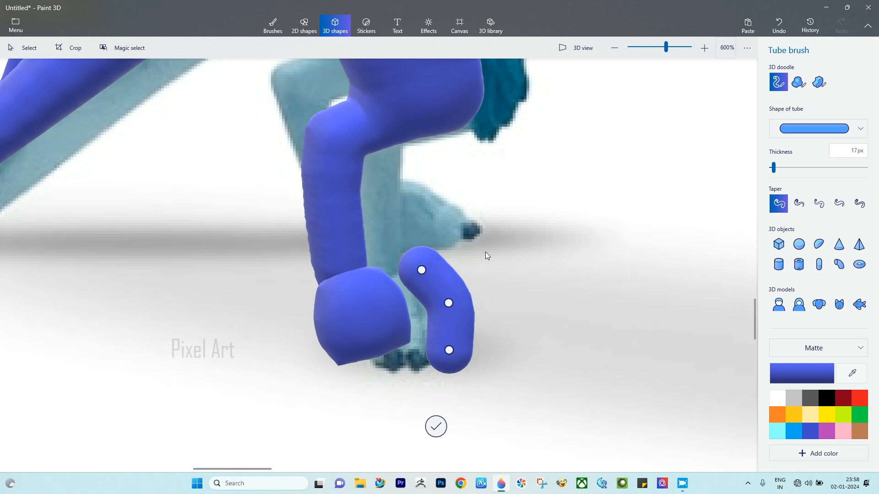
left_click(437, 426)
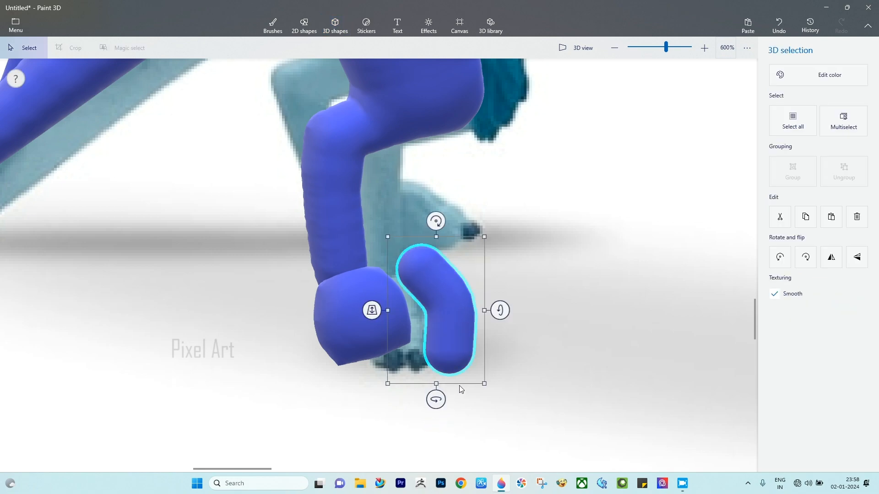
left_click(567, 228)
Draw a narrow Soft edge claw at the bent toe's tip, widen it, turn it edge-on and position it on the toe.
left_click(460, 363)
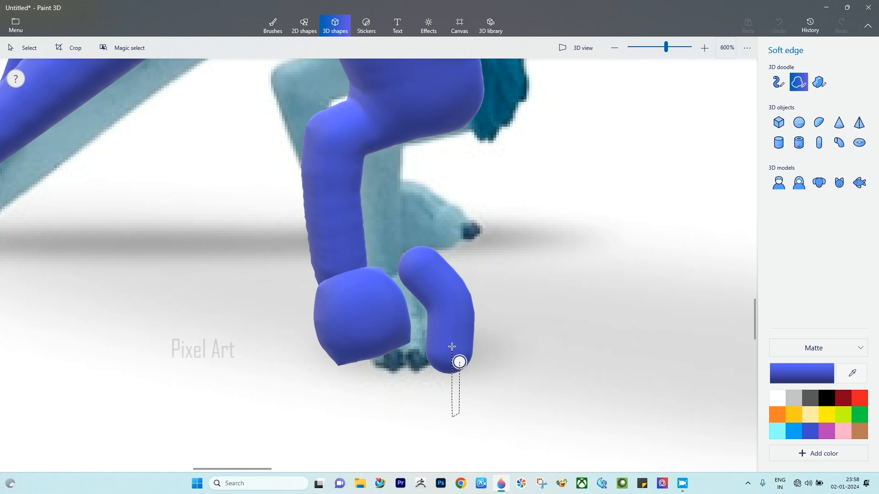
left_click(459, 361)
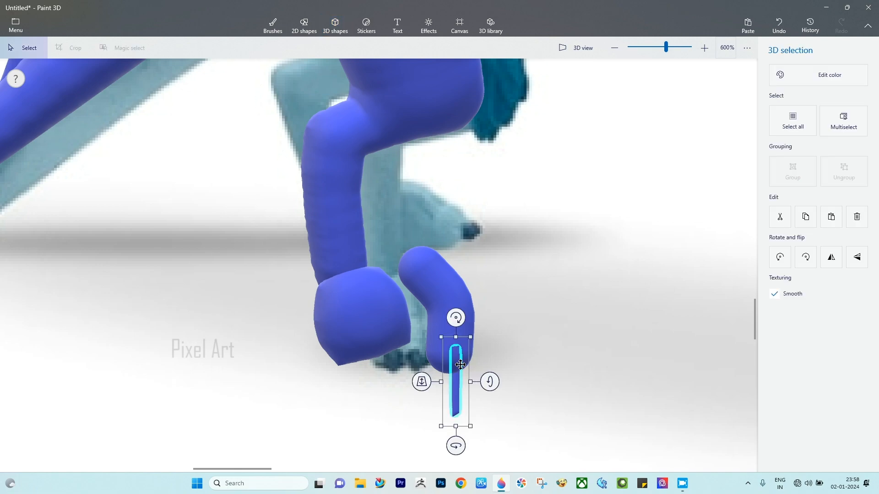
left_click_drag(471, 427, 498, 426)
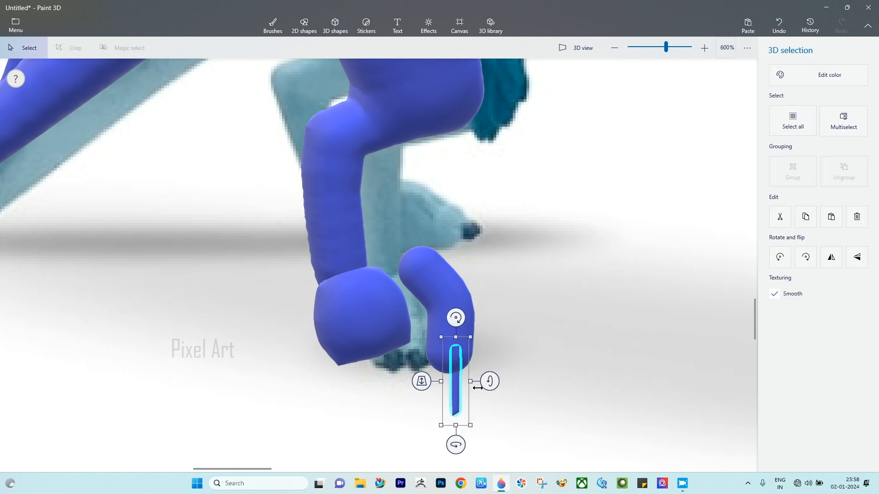
left_click_drag(470, 382, 498, 380)
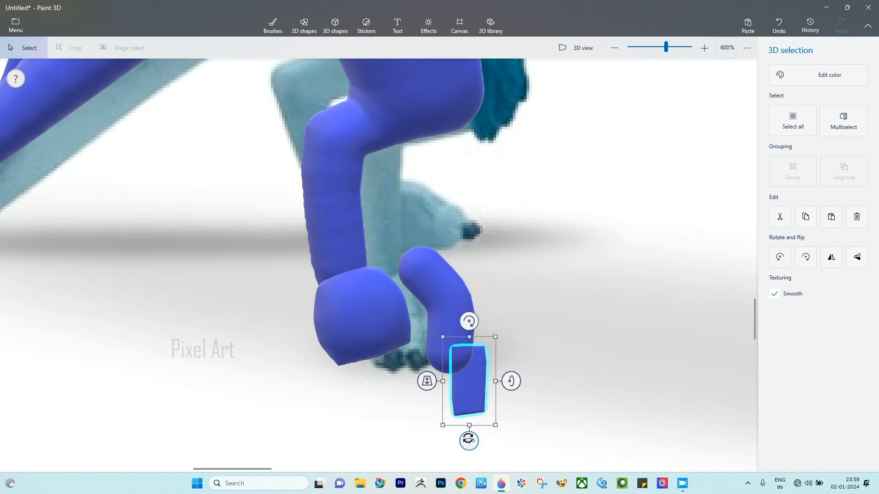
left_click_drag(468, 440, 449, 438)
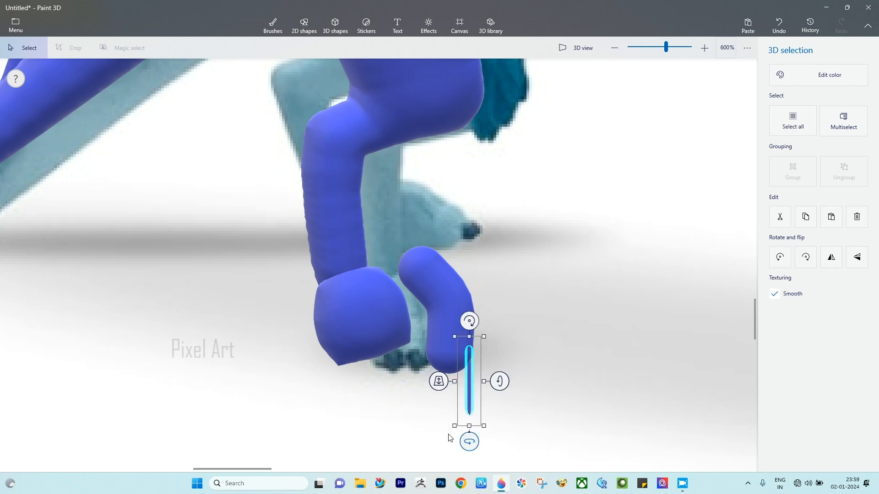
mouse_move(473, 403)
left_mouse_down()
mouse_move(431, 385)
mouse_move(422, 401)
mouse_move(427, 373)
left_mouse_up()
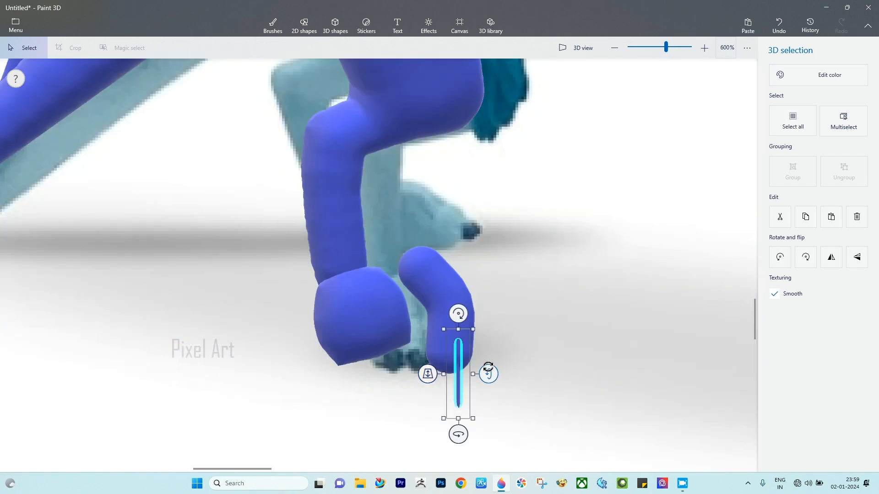
left_click(518, 355)
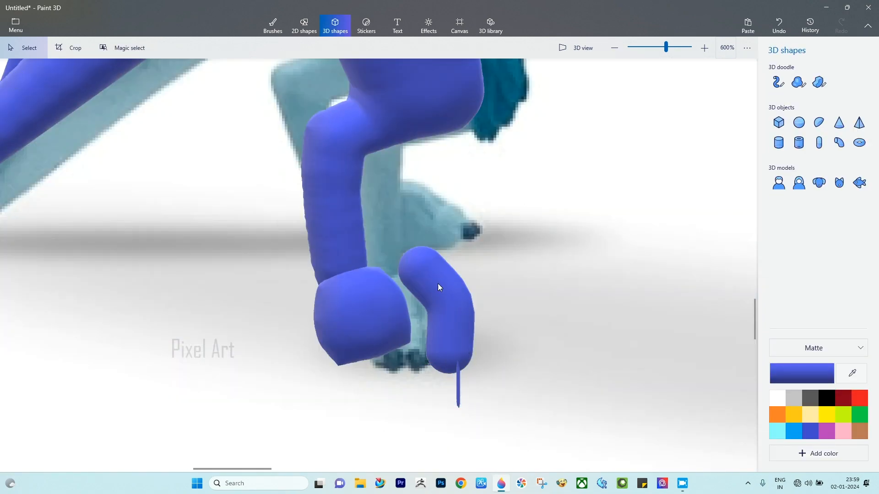
Group the toe with its claw, turn it to face forward, and place it on the outer front of the hind paw.
left_click_drag(392, 233, 510, 420)
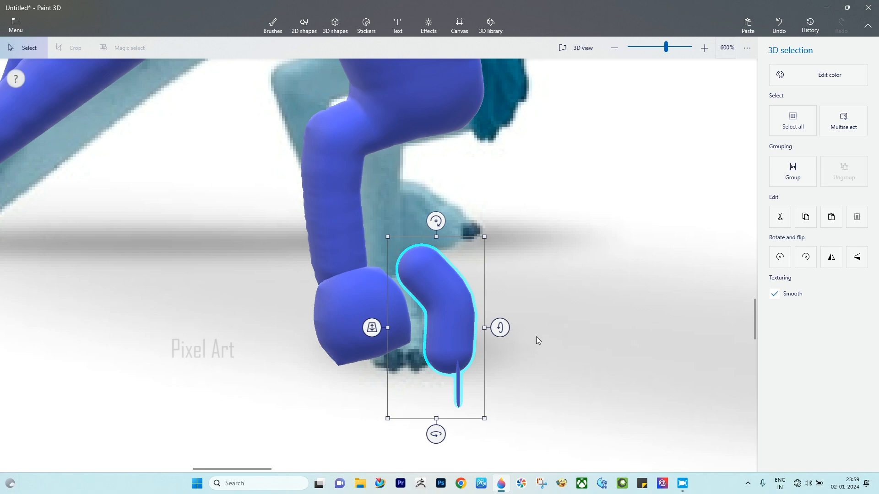
left_click(791, 179)
left_click_drag(436, 430, 412, 412)
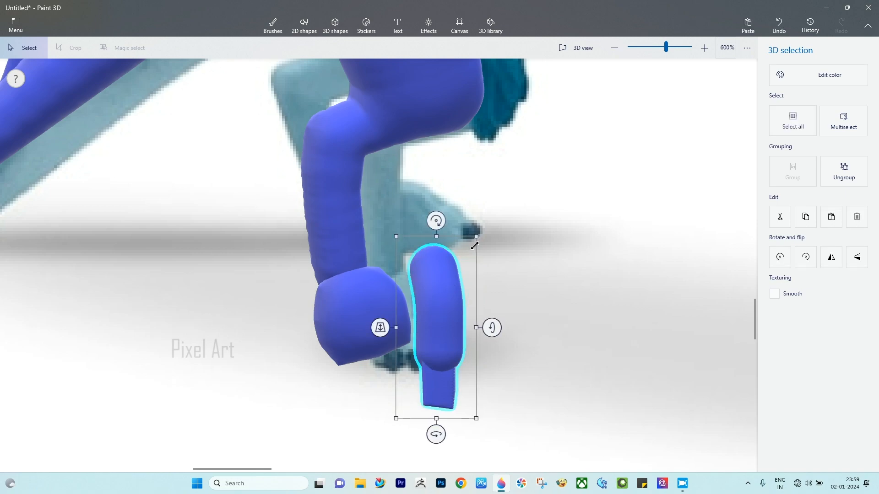
left_click_drag(429, 296, 350, 298)
left_click_drag(309, 329, 322, 405)
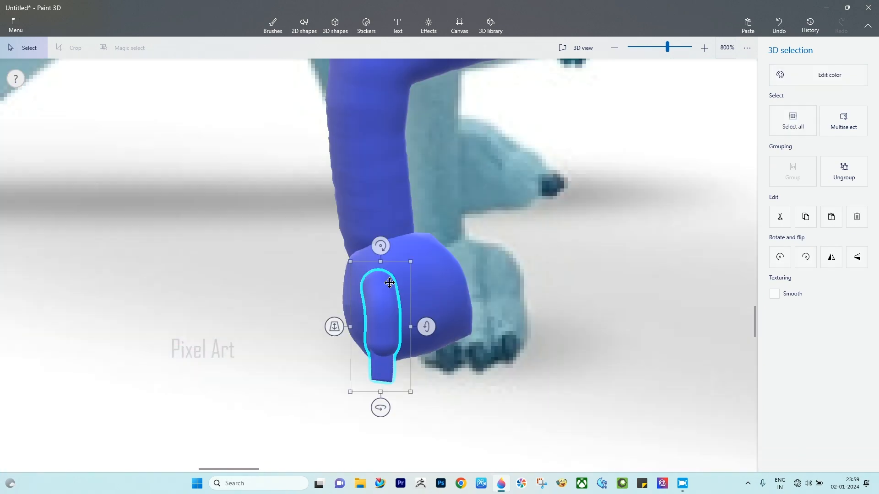
Duplicate the clawed toe, then scale and place the copy beside the first toe on the hind paw.
right_click(388, 301)
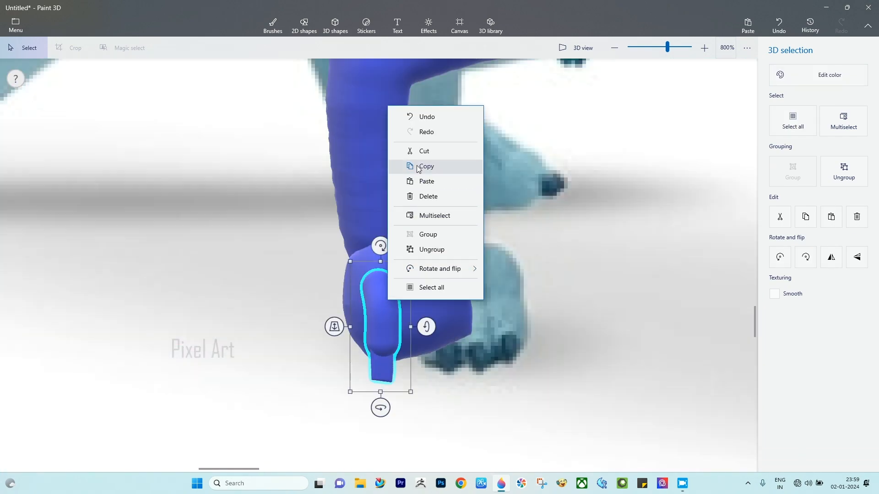
right_click(520, 170)
right_click(520, 169)
left_click(546, 233)
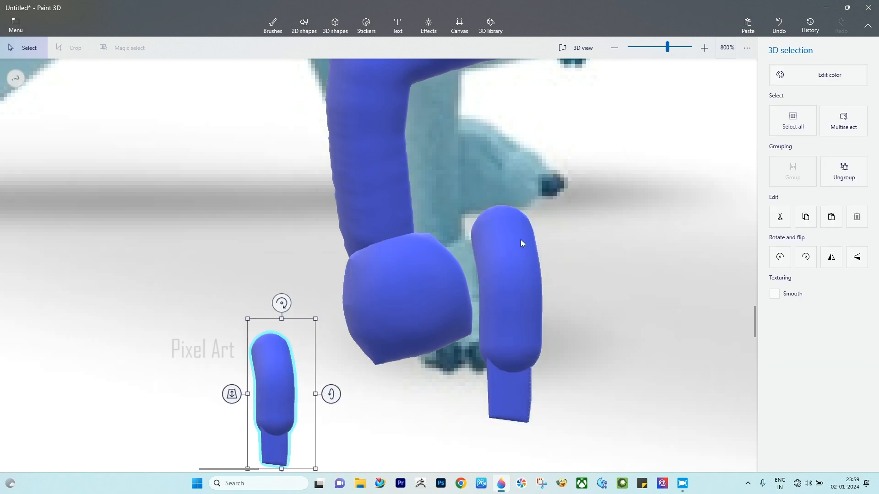
left_click(509, 262)
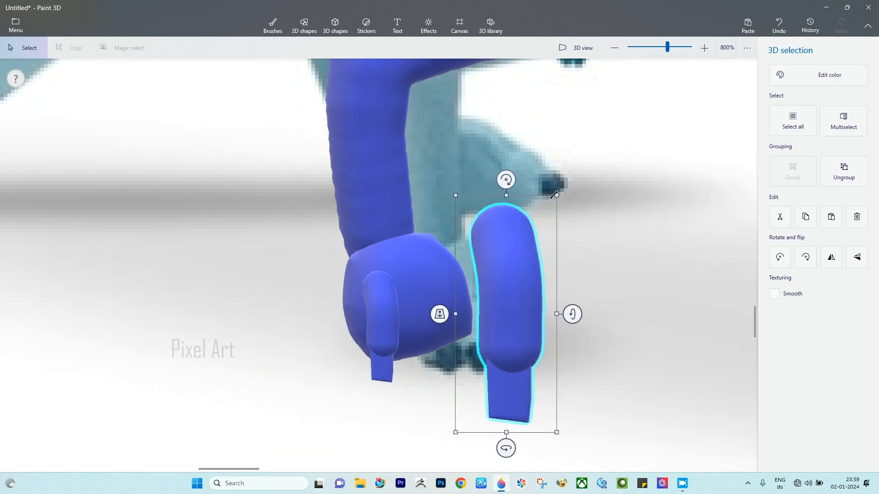
left_click_drag(553, 195, 422, 288)
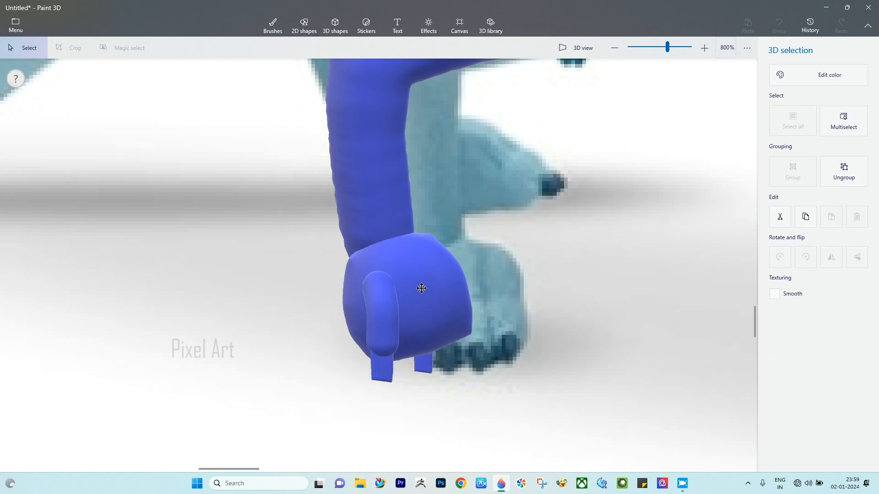
left_click_drag(420, 397, 386, 389)
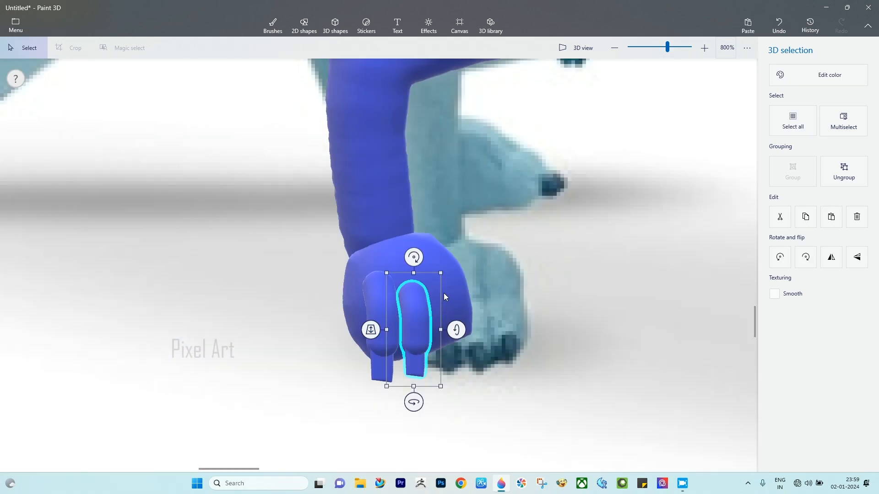
left_click_drag(441, 274, 450, 255)
mouse_move(419, 311)
left_mouse_down()
mouse_move(427, 313)
mouse_move(416, 319)
left_mouse_up()
Duplicate the clawed toe again, shrink the copy, and fit it beside the second toe, adjusting its depth.
right_click(424, 297)
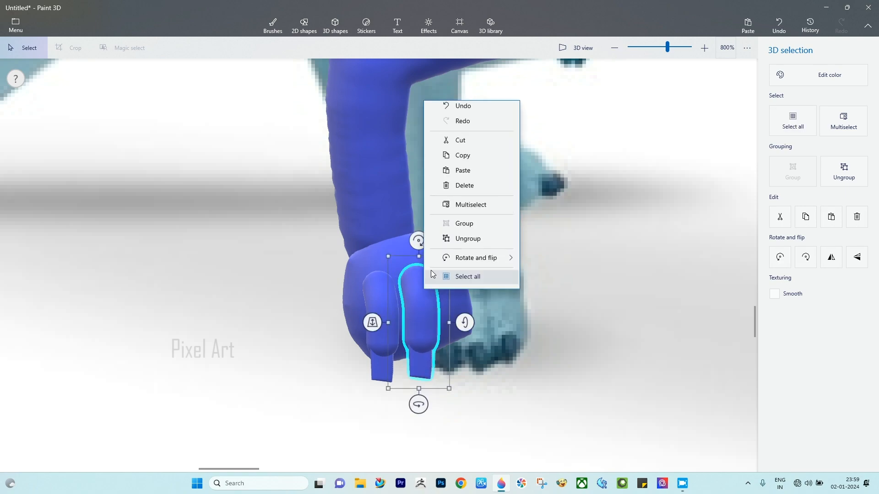
left_click(481, 159)
right_click(567, 159)
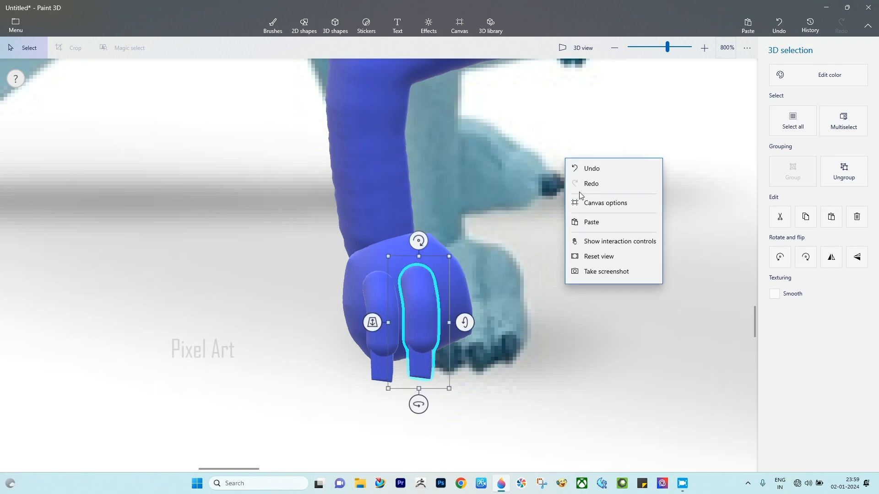
left_click(591, 222)
left_click(516, 232)
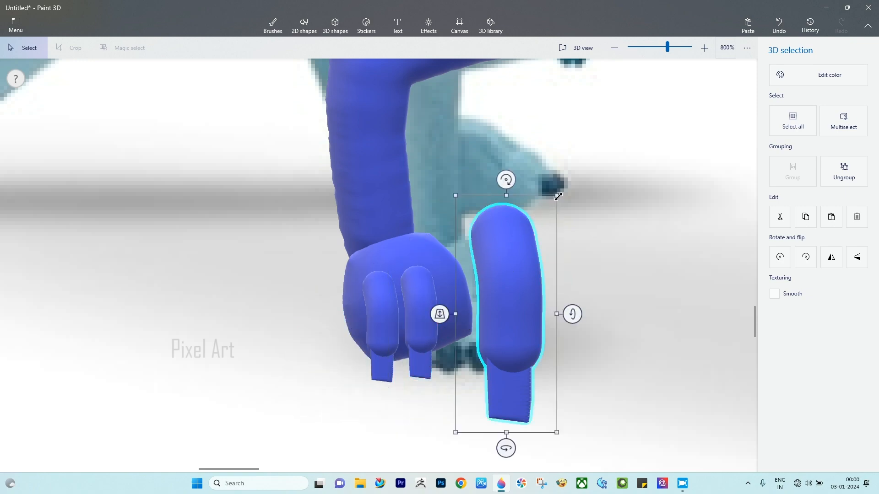
left_click_drag(559, 197, 534, 289)
left_click_drag(484, 317, 435, 273)
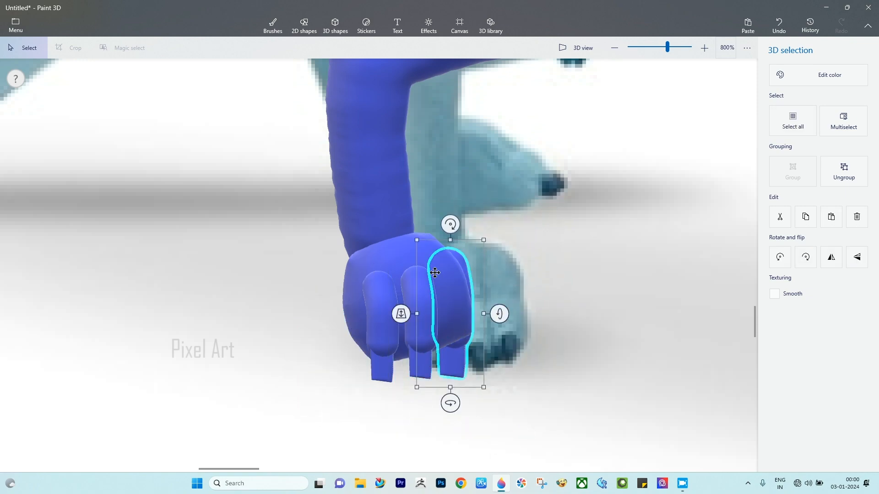
left_click_drag(406, 310, 424, 404)
Select the toed paw together with the near hind leg and group them into one object.
left_click_drag(397, 319, 507, 380)
scroll(470, 349, "down", 3)
left_click(430, 303)
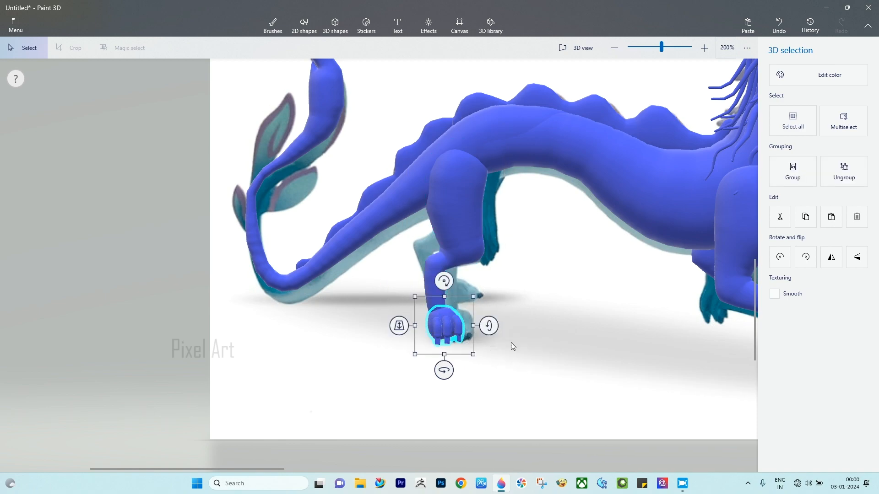
left_click(473, 208, "ctrl")
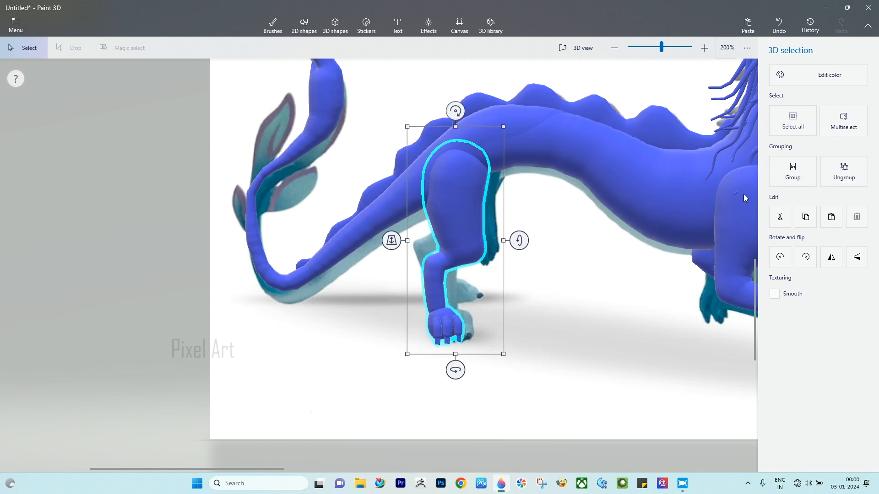
left_click(793, 178)
Duplicate the grouped hind leg and move one copy out below the dragon's belly.
right_click(472, 249)
left_click(519, 306)
right_click(567, 299)
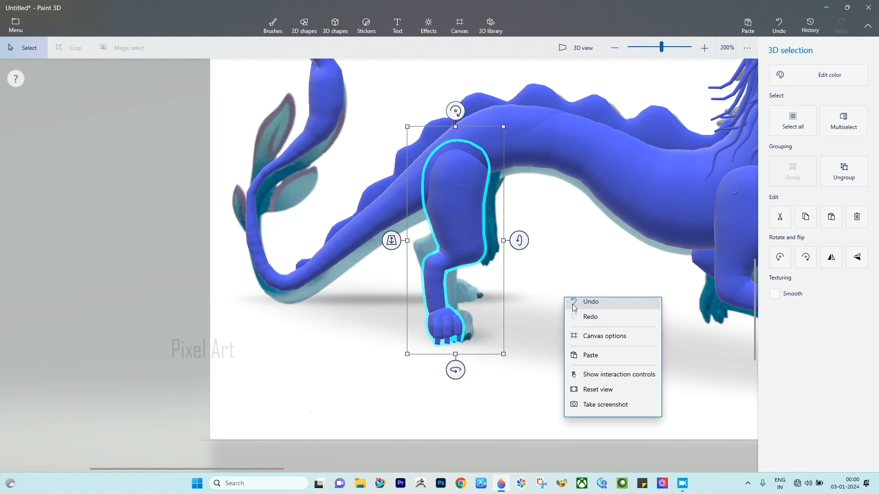
left_click(590, 356)
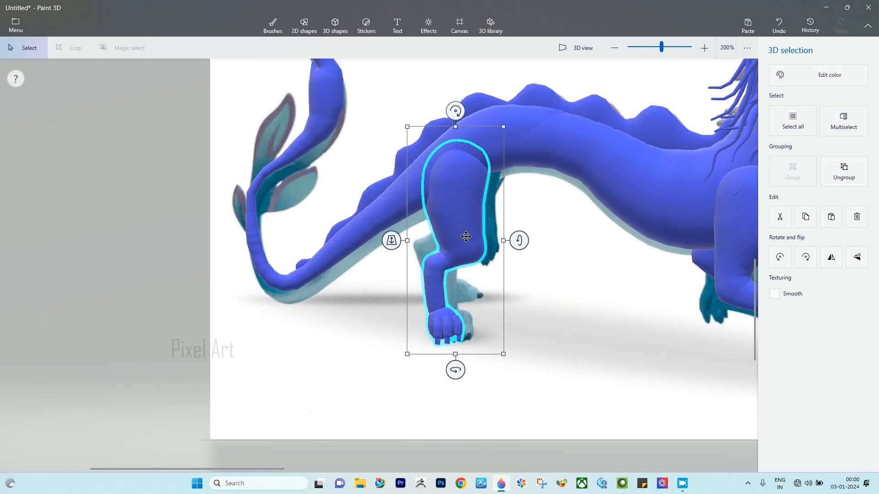
left_click_drag(466, 237, 594, 310)
Flip the separated hind leg horizontally and reposition it below the belly.
scroll(549, 302, "down", 3)
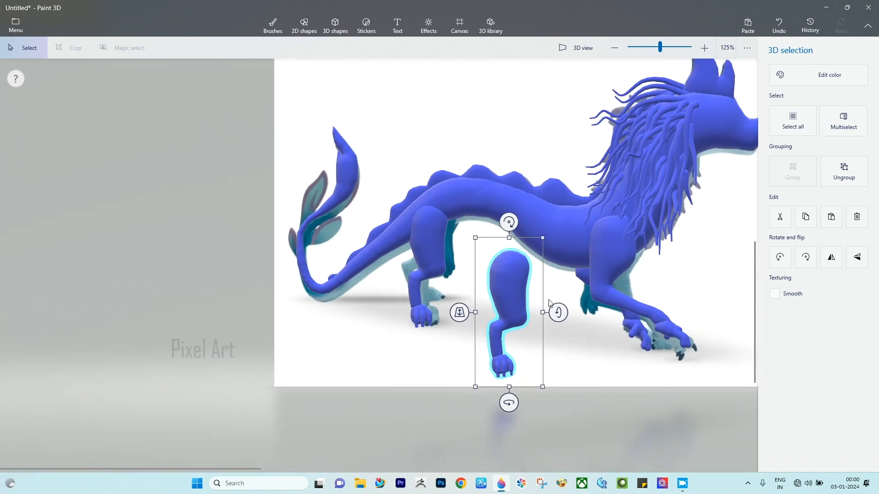
scroll(532, 304, "up", 1)
left_click_drag(511, 305, 499, 323)
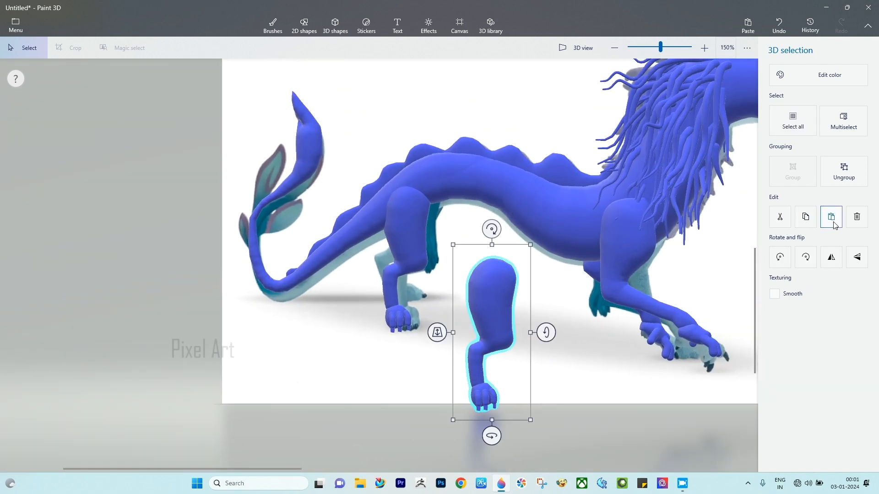
left_click(833, 259)
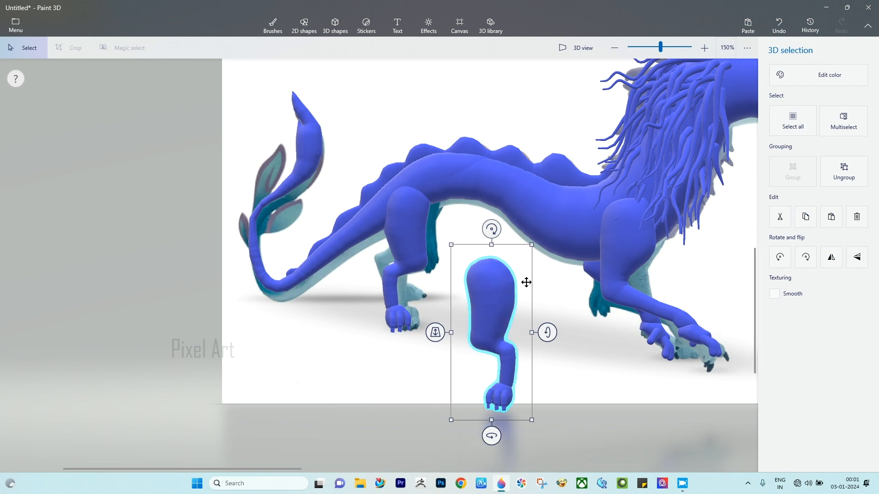
mouse_move(496, 296)
left_mouse_down()
mouse_move(510, 290)
mouse_move(504, 286)
left_mouse_up()
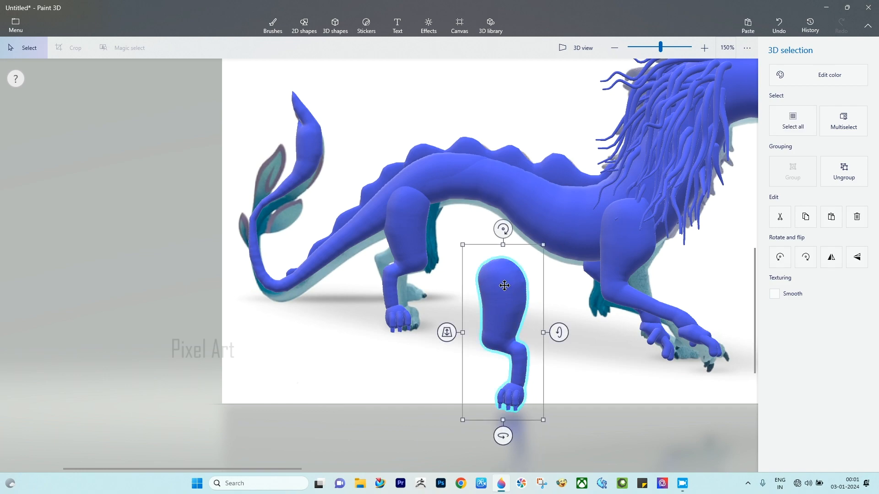
Group all dragon parts except the flipped leg and turn the dragon around its vertical axis to face the opposite way.
left_click(418, 223)
key("ctrl+a")
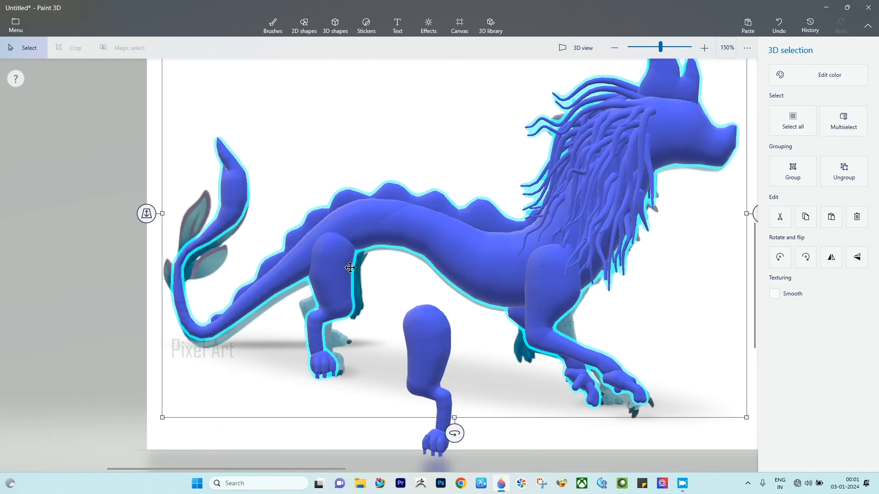
left_click(789, 173)
scroll(452, 284, "down", 1)
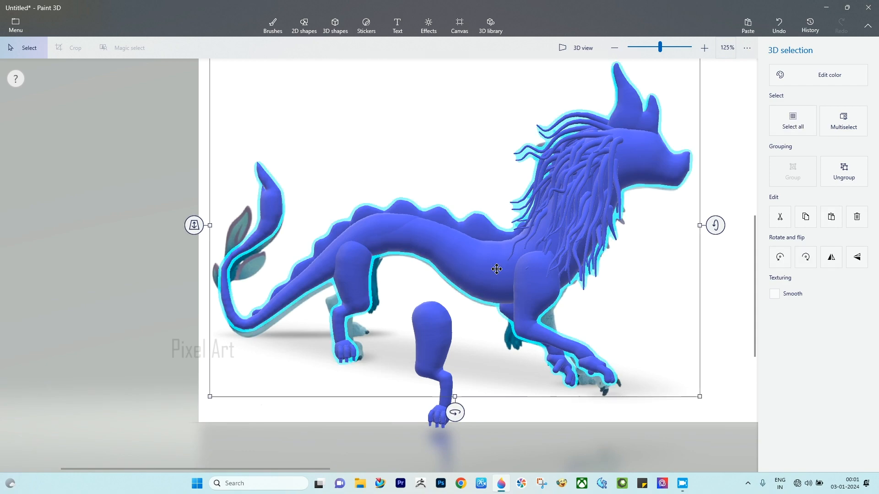
left_click_drag(455, 412, 3, 346)
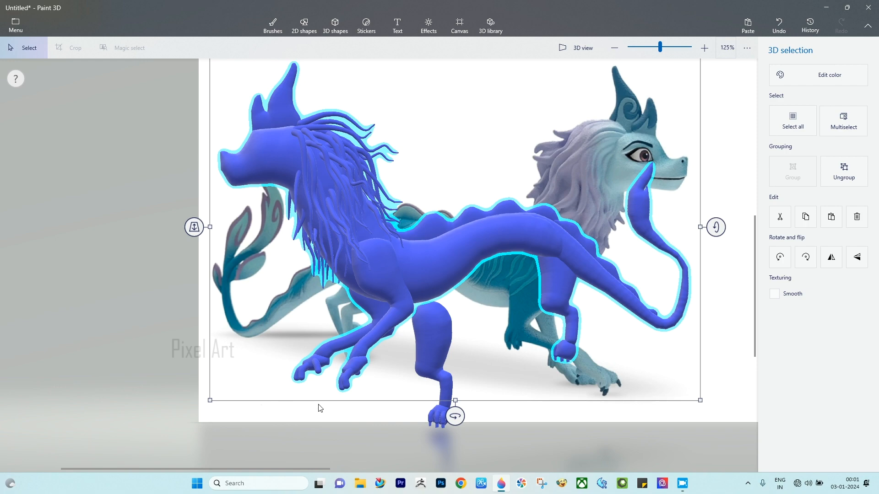
left_click_drag(450, 415, 430, 415)
Move the flipped hind leg onto the dragon's hip on the side now facing forward.
left_click(448, 353)
left_click_drag(447, 353, 561, 278)
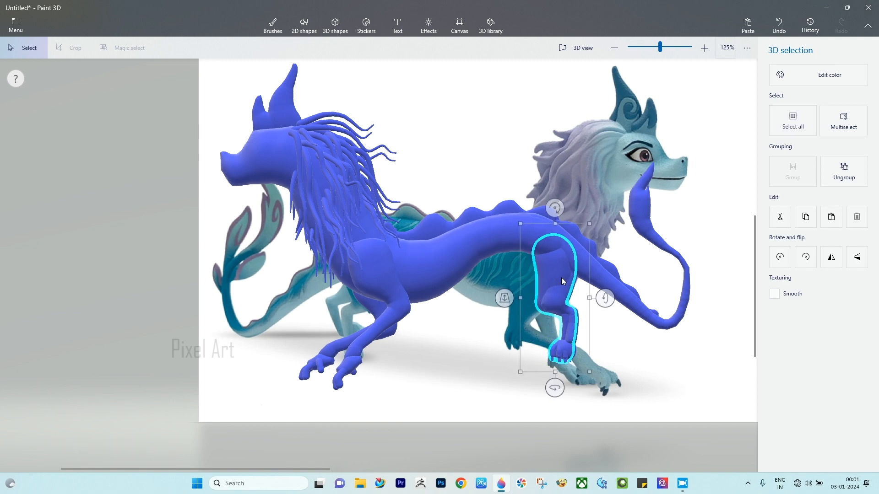
scroll(545, 273, "up", 5, "ctrl")
left_click_drag(497, 314, 496, 334)
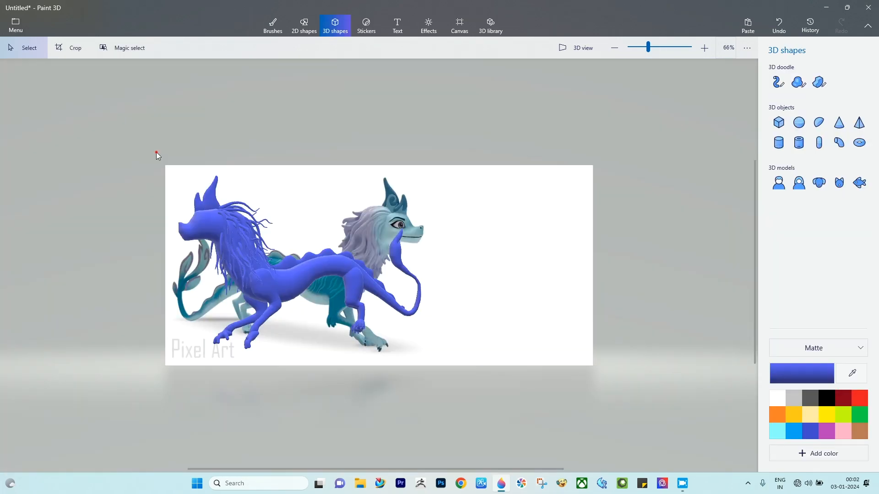
Turn the dragon and flipped leg to a three-quarter front view and adjust the flipped leg's sideways thickness and placement.
left_click_drag(156, 156, 438, 375)
scroll(297, 362, "up", 4, "ctrl")
left_click_drag(311, 365, 432, 360)
left_click_drag(341, 248, 360, 248)
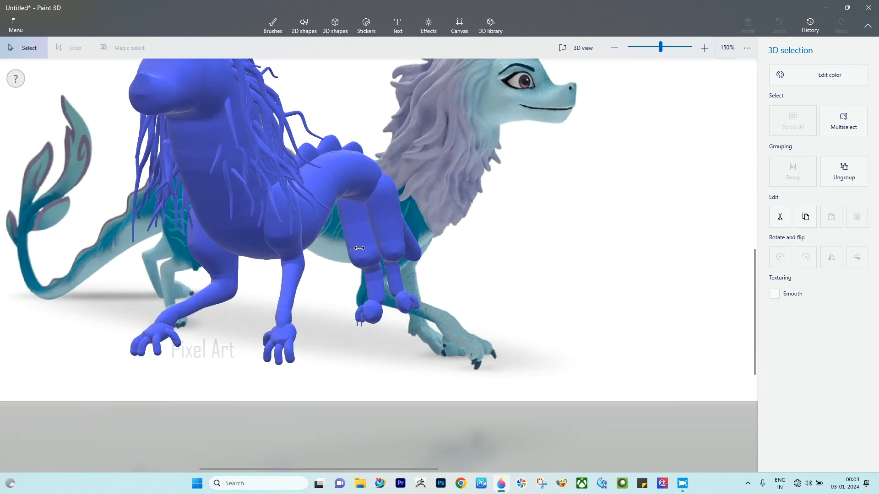
mouse_move(386, 338)
left_mouse_down()
mouse_move(369, 335)
mouse_move(382, 331)
left_mouse_up()
Ungroup the dragon and adjust the original hind leg's fit beside the flipped one.
left_click(370, 262)
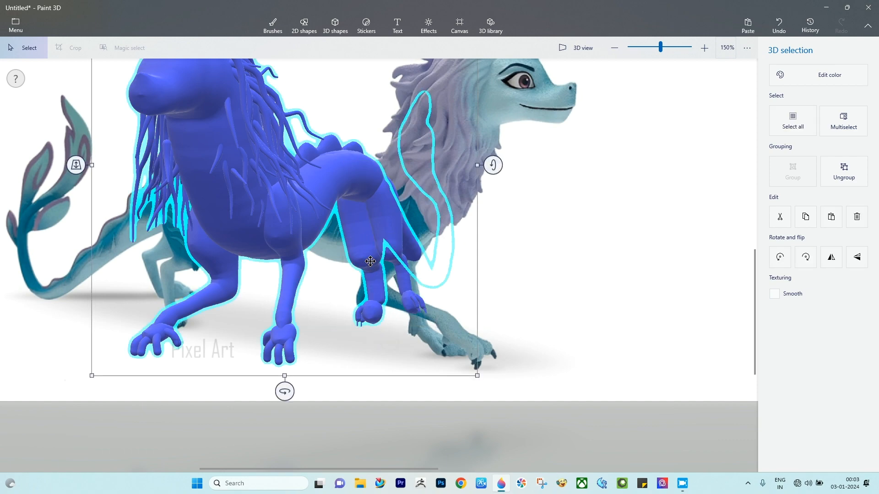
left_click(844, 173)
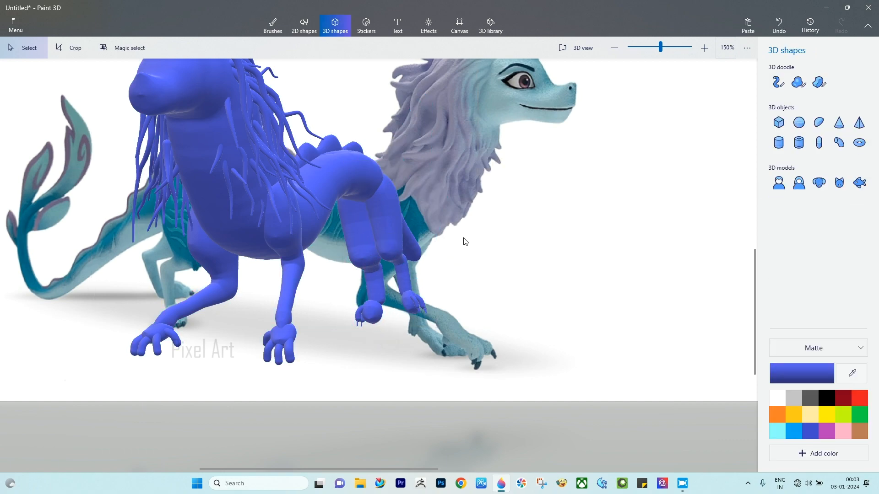
left_click(358, 241)
left_click_drag(398, 252, 387, 247)
left_click(494, 261)
Select the whole dragon and rotate it -27° around its vertical axis toward a side view.
scroll(484, 329, "down", 2)
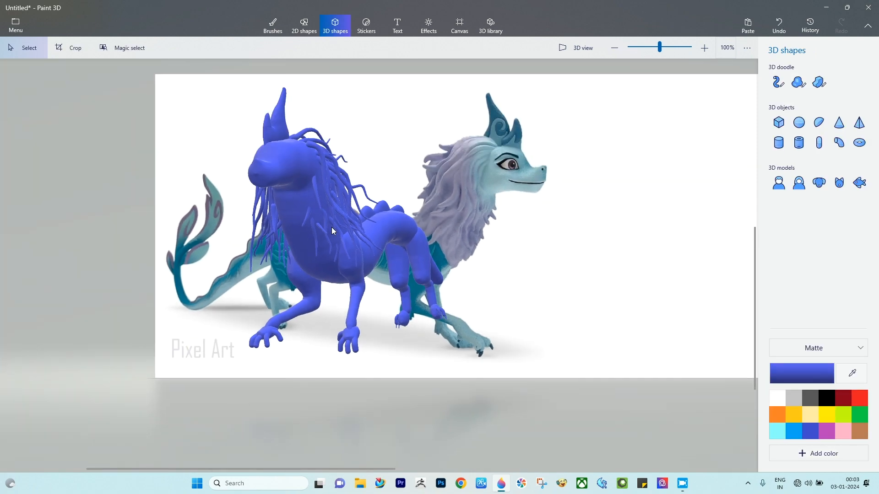
left_click_drag(159, 93, 506, 385)
left_click_drag(352, 382, 310, 386)
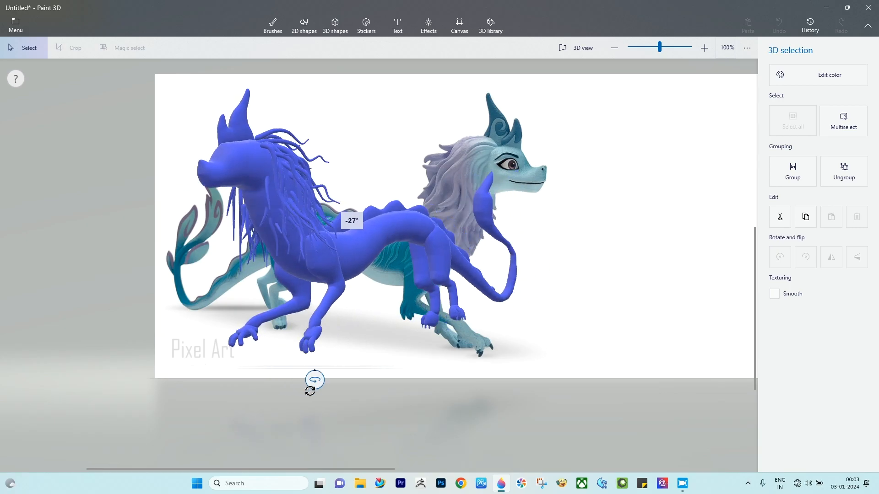